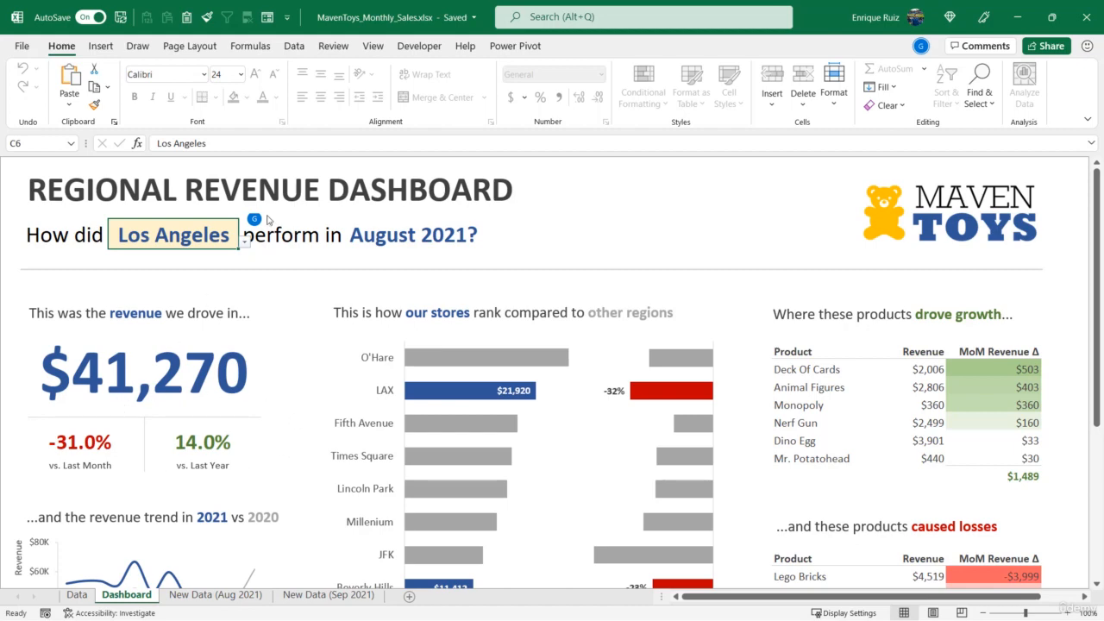
- Unprotect the Dashboard sheet and unhide the Data Prep sheet
{"action": "left_click", "coordinate": [336, 48]}
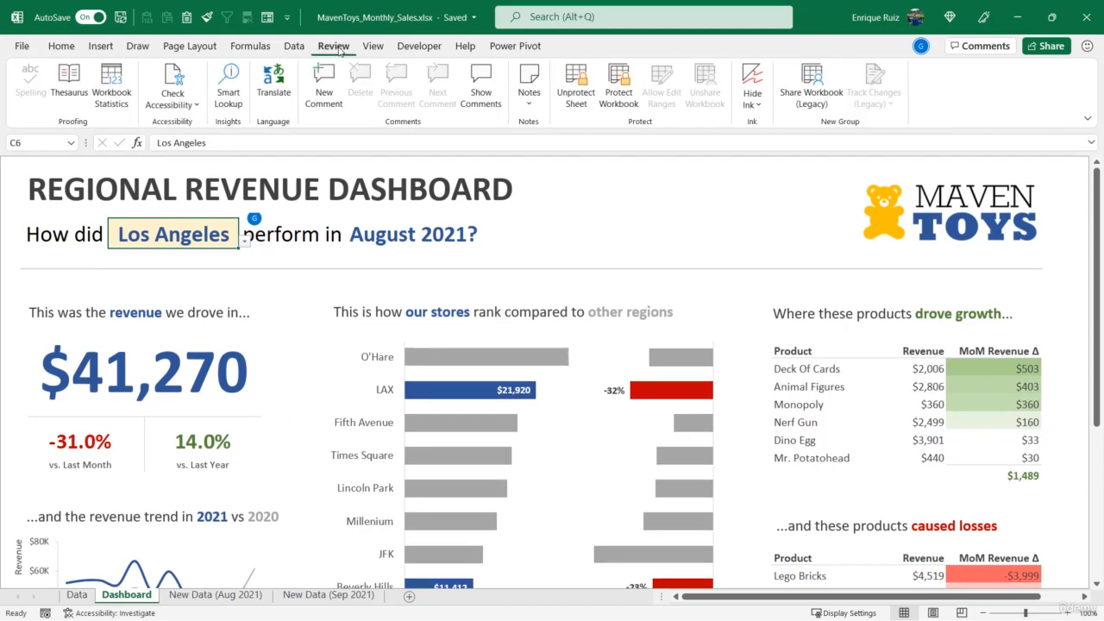
{"action": "left_click", "coordinate": [577, 91]}
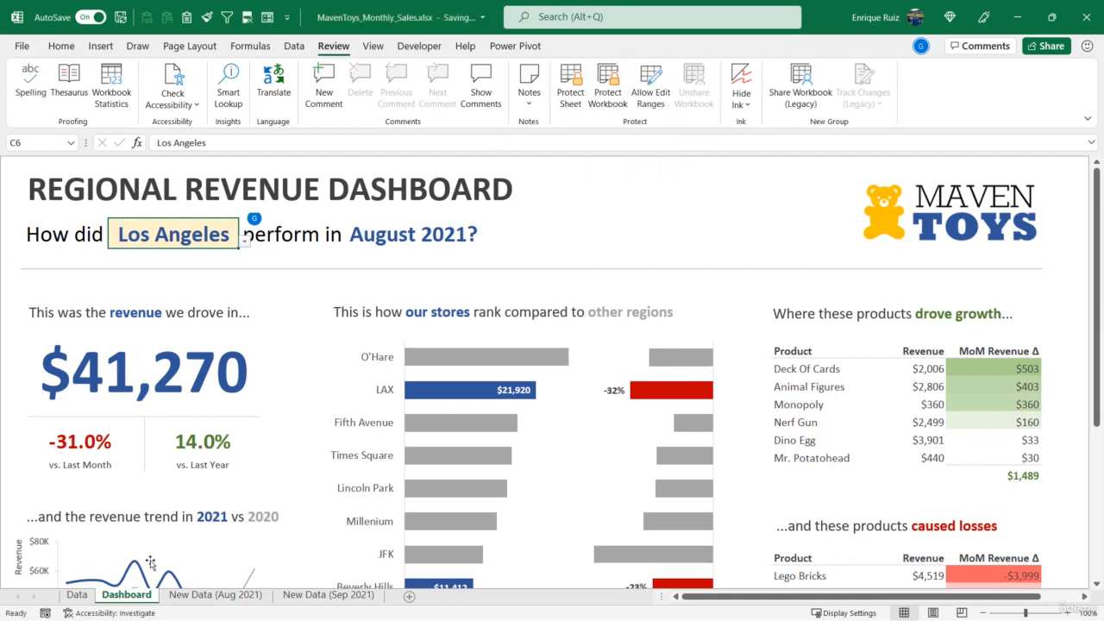
{"action": "right_click", "coordinate": [153, 595]}
{"action": "left_click", "coordinate": [194, 561]}
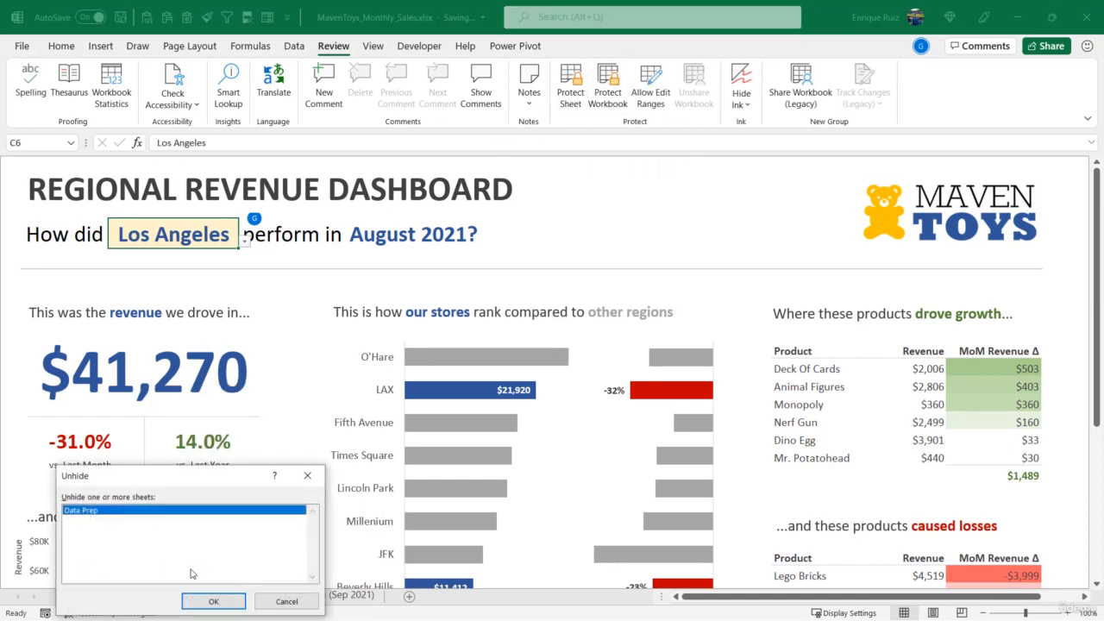
{"action": "left_click", "coordinate": [221, 601]}
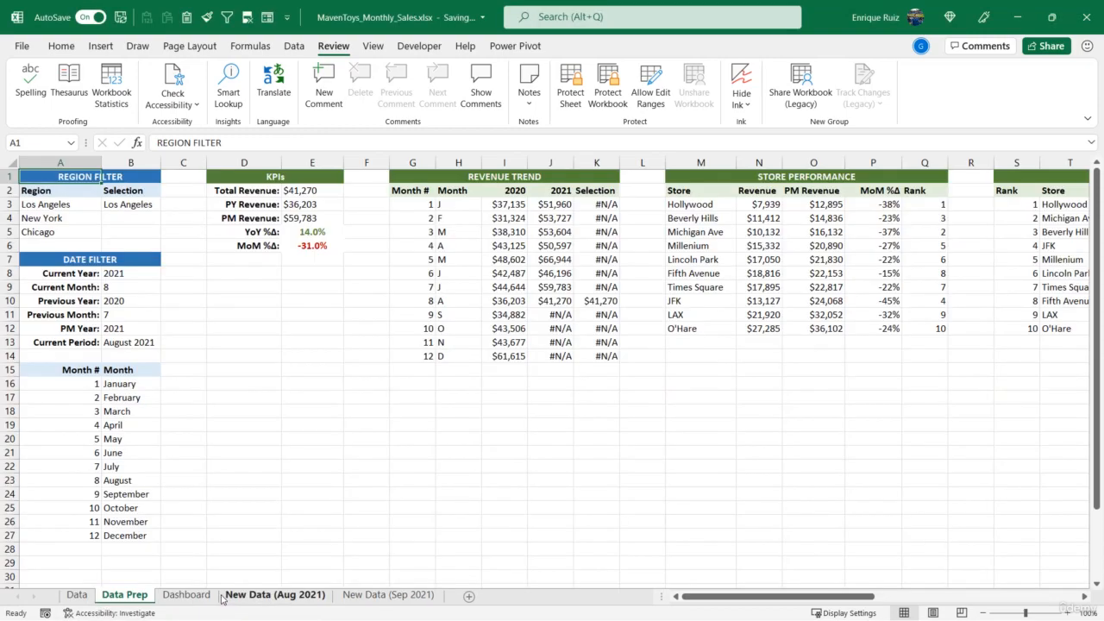
- Draw a text box about 0.83" high and 1.69" wide on the Dashboard sheet, beside the main revenue figure
{"action": "left_click", "coordinate": [203, 595]}
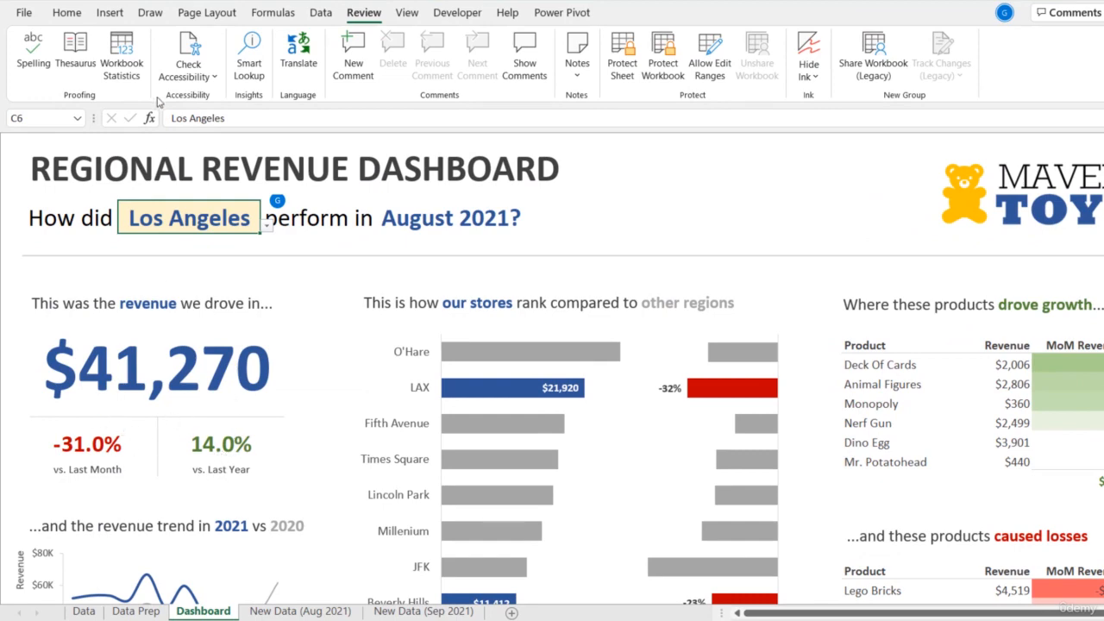
{"action": "left_click", "coordinate": [109, 12]}
{"action": "left_click", "coordinate": [199, 62]}
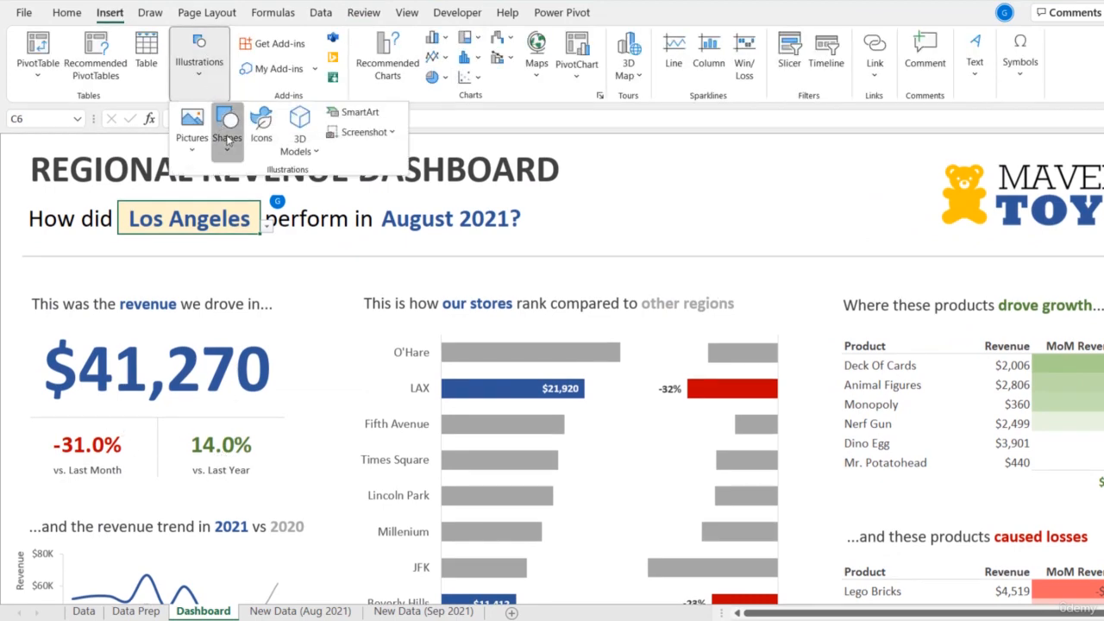
{"action": "left_click", "coordinate": [228, 130]}
{"action": "left_click", "coordinate": [234, 197]}
{"action": "left_click_drag", "start_coordinate": [288, 301], "coordinate": [416, 364]}
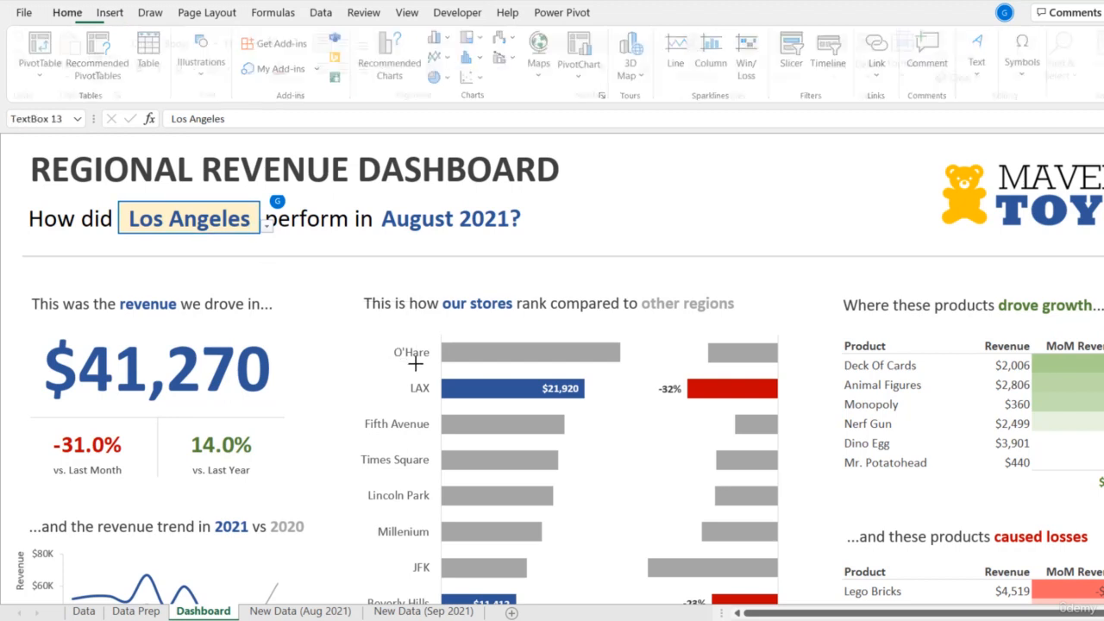
- Copy the cell reference of the vs. Last Month picture and link the new text box to it with ='Data Prep'!$E$6
{"action": "left_click", "coordinate": [112, 444]}
{"action": "left_click_drag", "start_coordinate": [254, 118], "coordinate": [162, 123]}
{"action": "key", "text": "ctrl+c"}
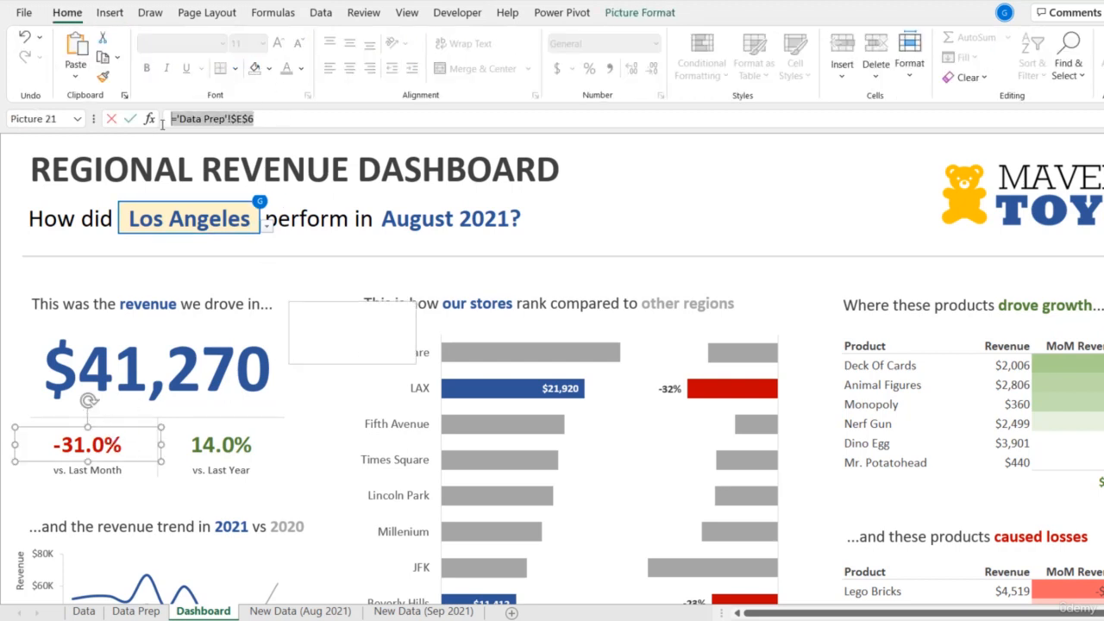
{"action": "left_click", "coordinate": [340, 302]}
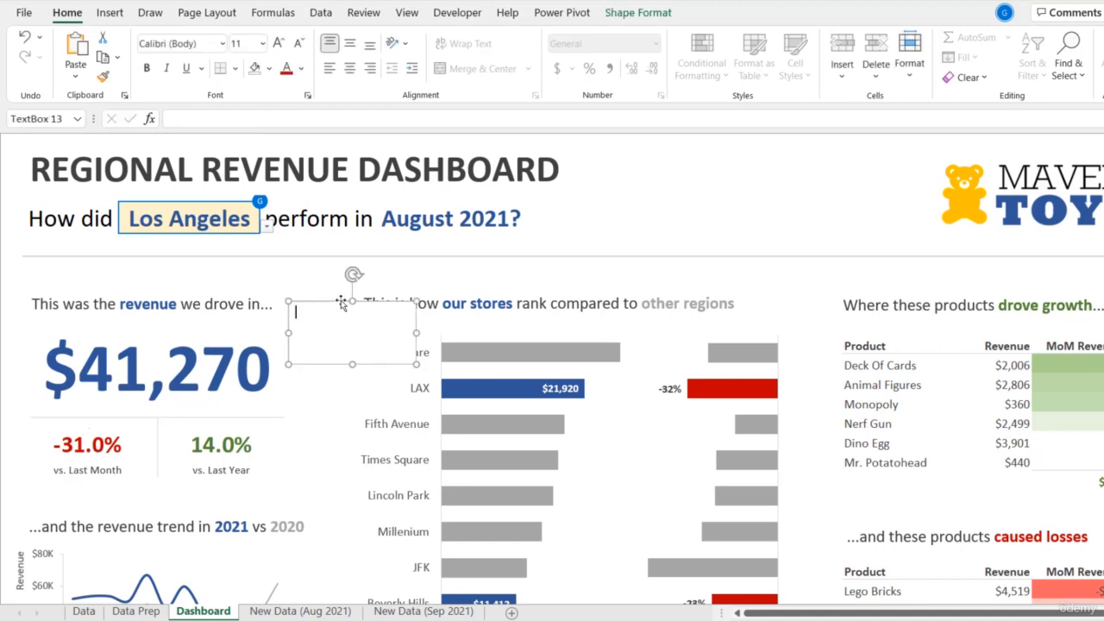
{"action": "left_click", "coordinate": [247, 121]}
{"action": "key", "text": "ctrl+v"}
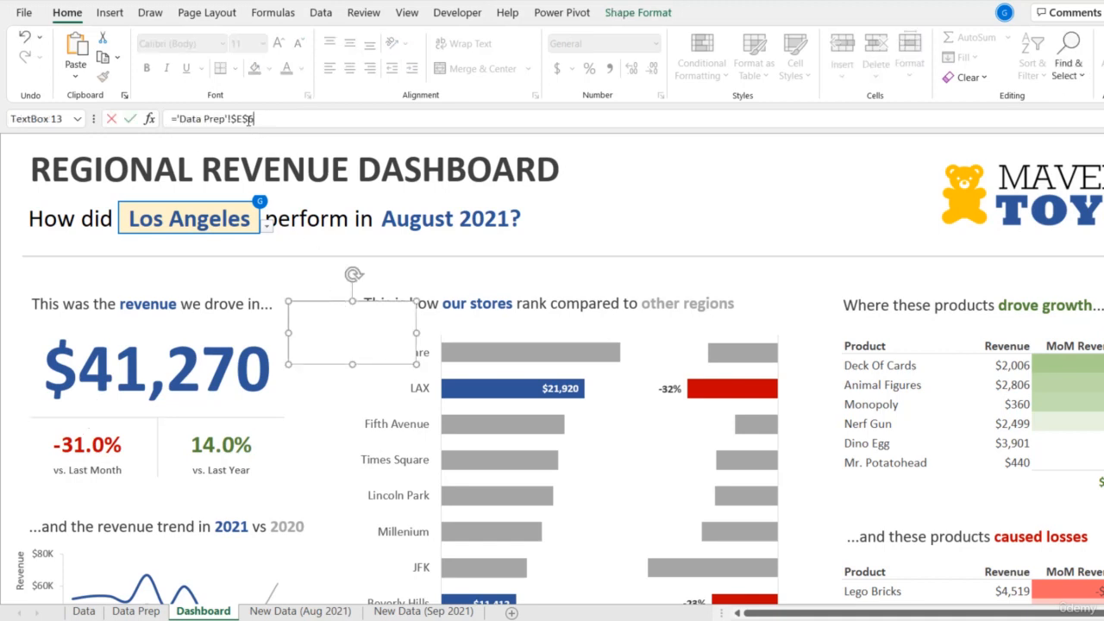
{"action": "key", "text": "Return"}
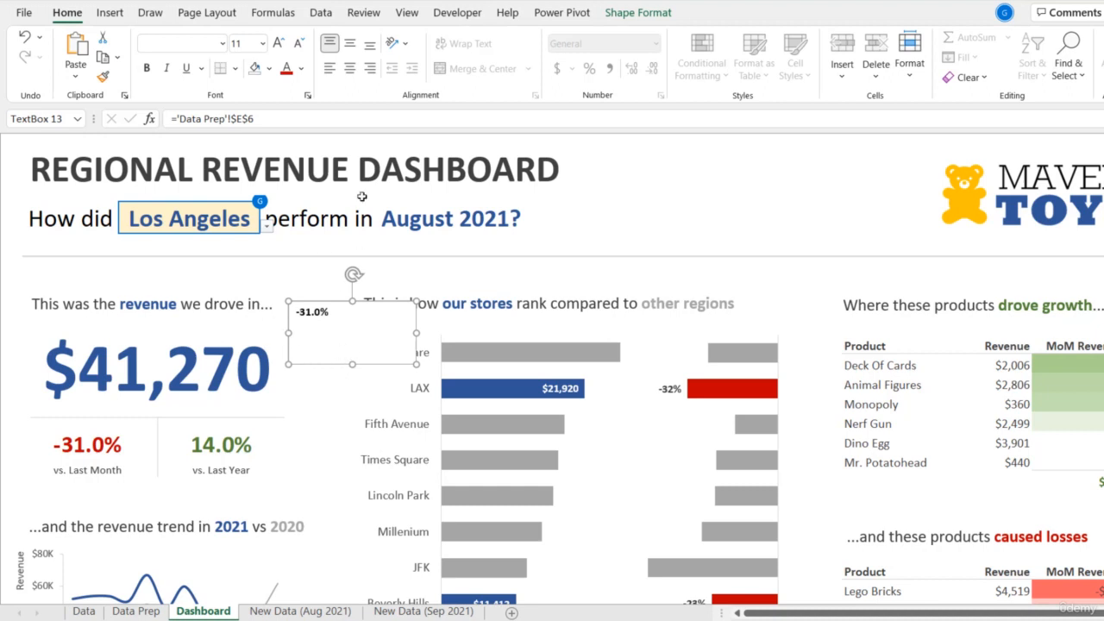
- Centre the text box's content horizontally and vertically and enlarge its font to size 24
{"action": "left_click", "coordinate": [350, 68]}
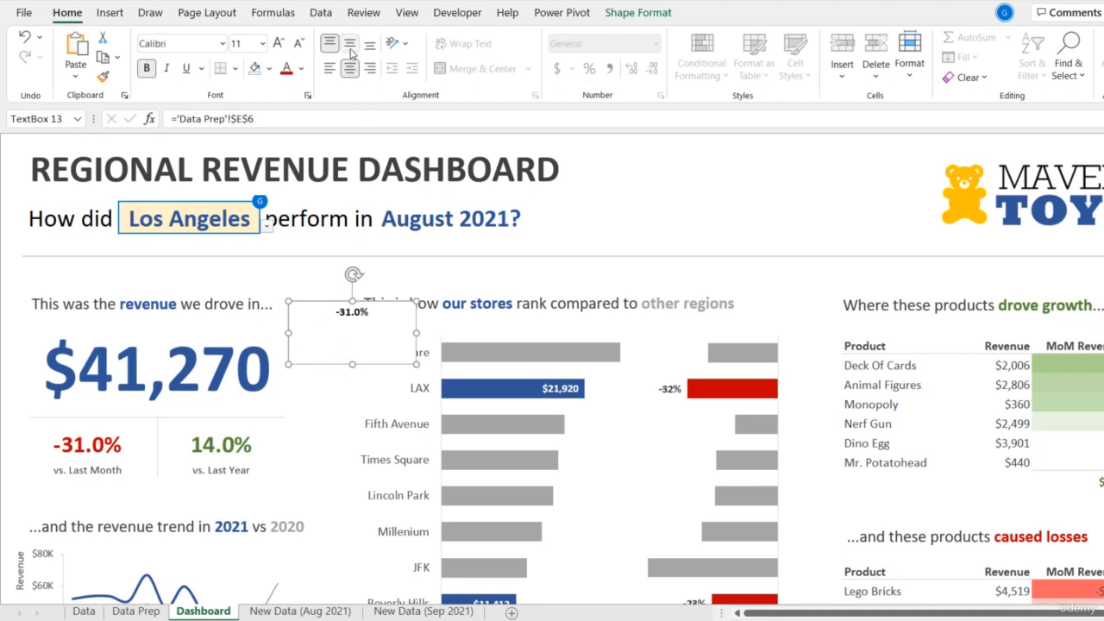
{"action": "left_click", "coordinate": [350, 44]}
{"action": "left_click", "coordinate": [278, 43]}
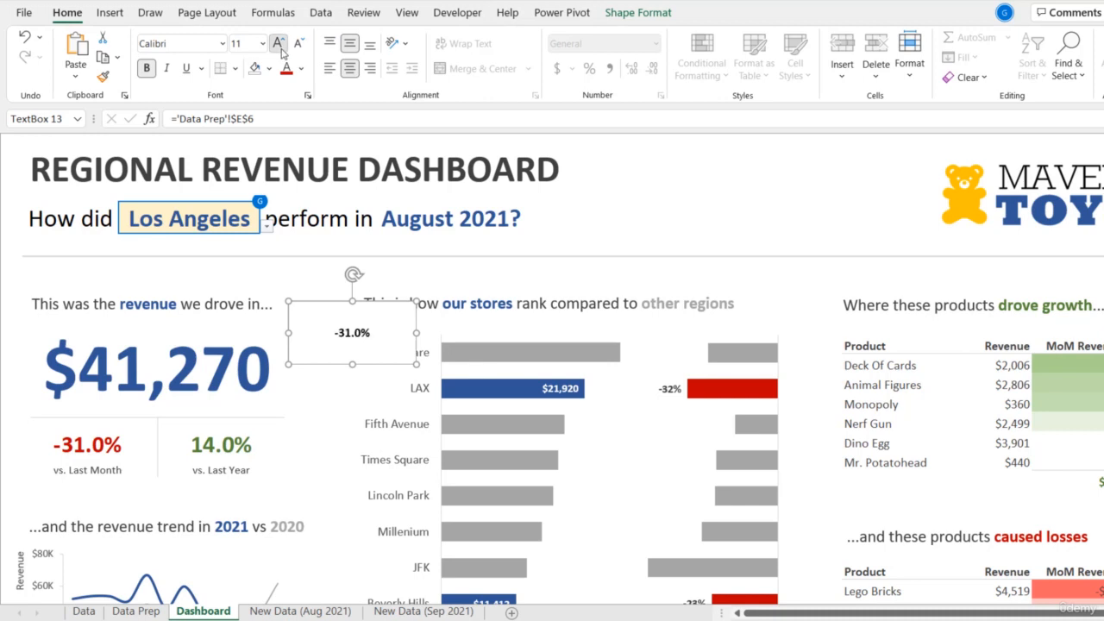
{"action": "left_click", "coordinate": [278, 43]}
{"action": "left_click", "coordinate": [278, 43]}
{"action": "left_click", "coordinate": [278, 43]}
{"action": "left_click", "coordinate": [281, 52]}
{"action": "left_click", "coordinate": [281, 52]}
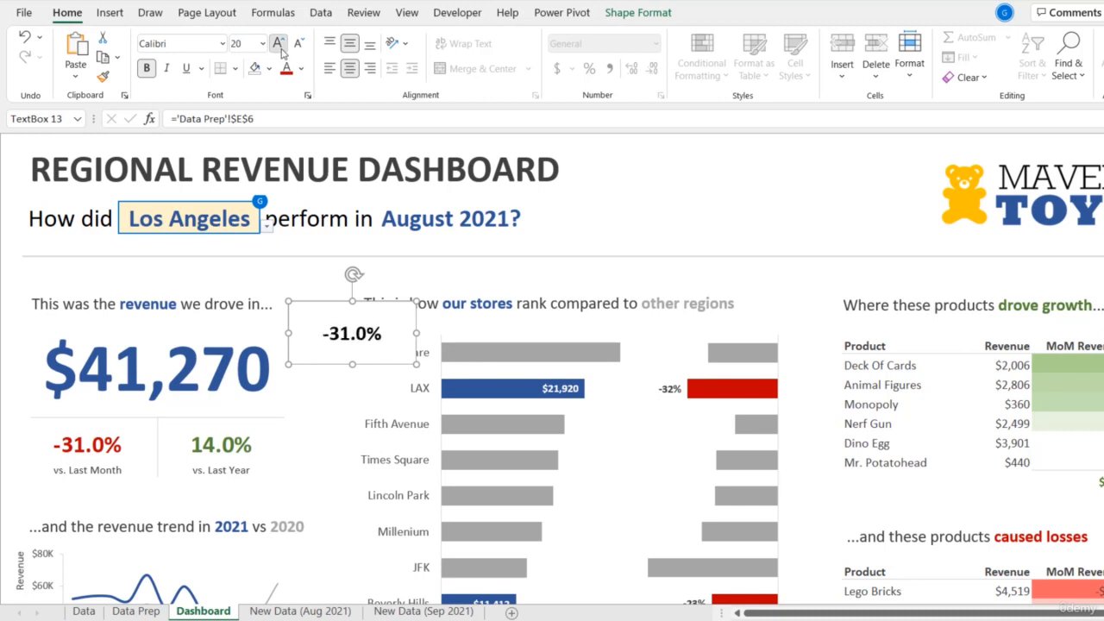
{"action": "left_click", "coordinate": [281, 52]}
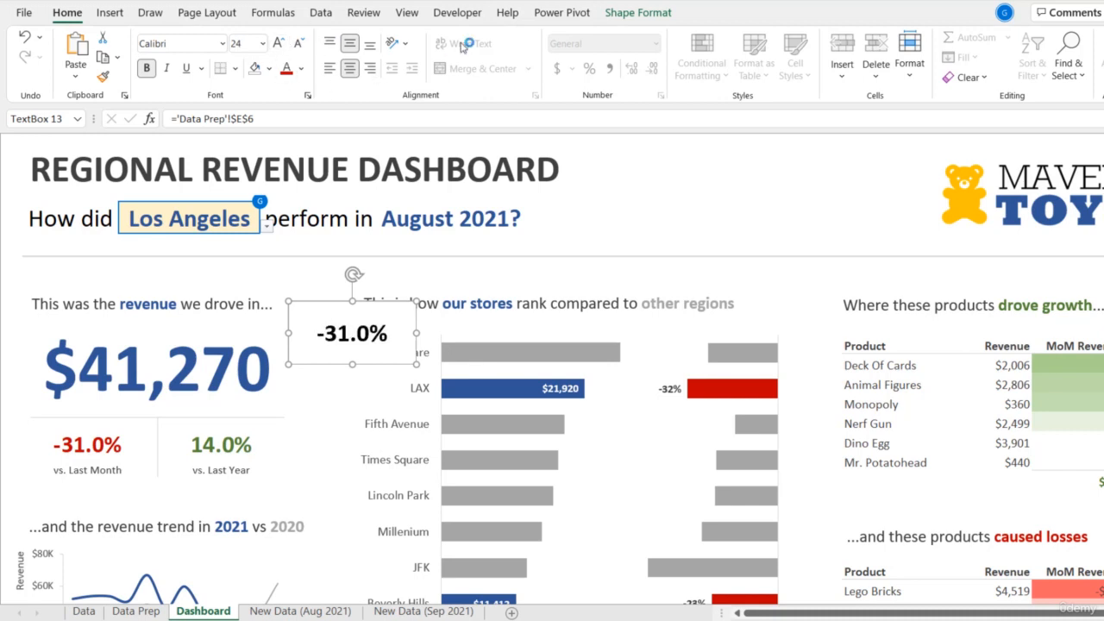
- Remove the fill and the outline from the text box
{"action": "left_click", "coordinate": [639, 13]}
{"action": "left_click", "coordinate": [402, 37]}
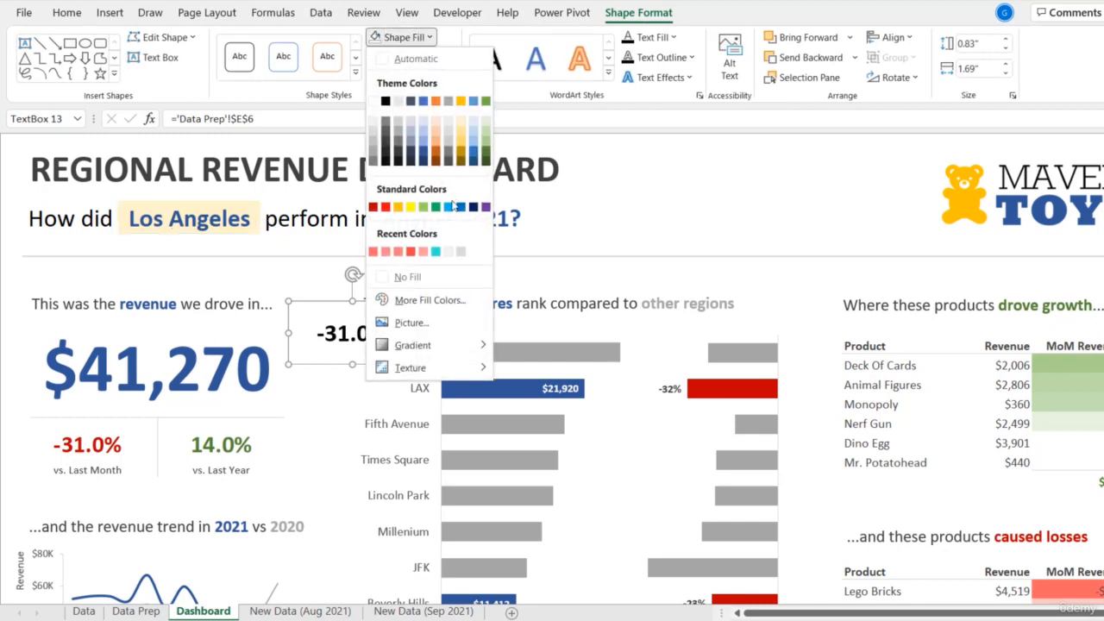
{"action": "left_click", "coordinate": [406, 276]}
{"action": "left_click", "coordinate": [412, 57]}
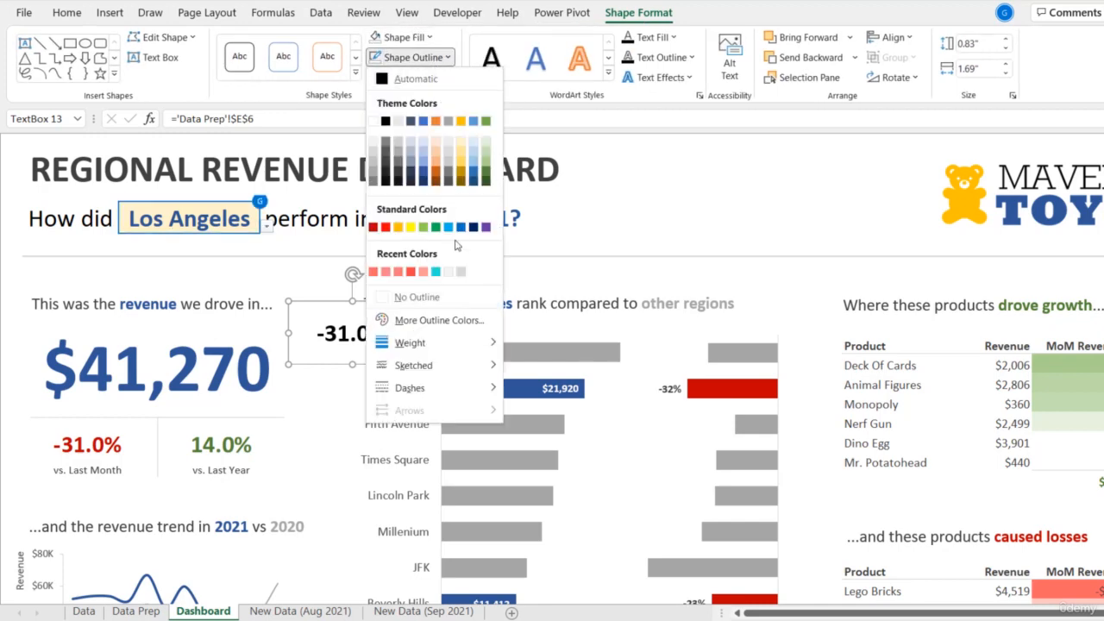
{"action": "left_click", "coordinate": [393, 298]}
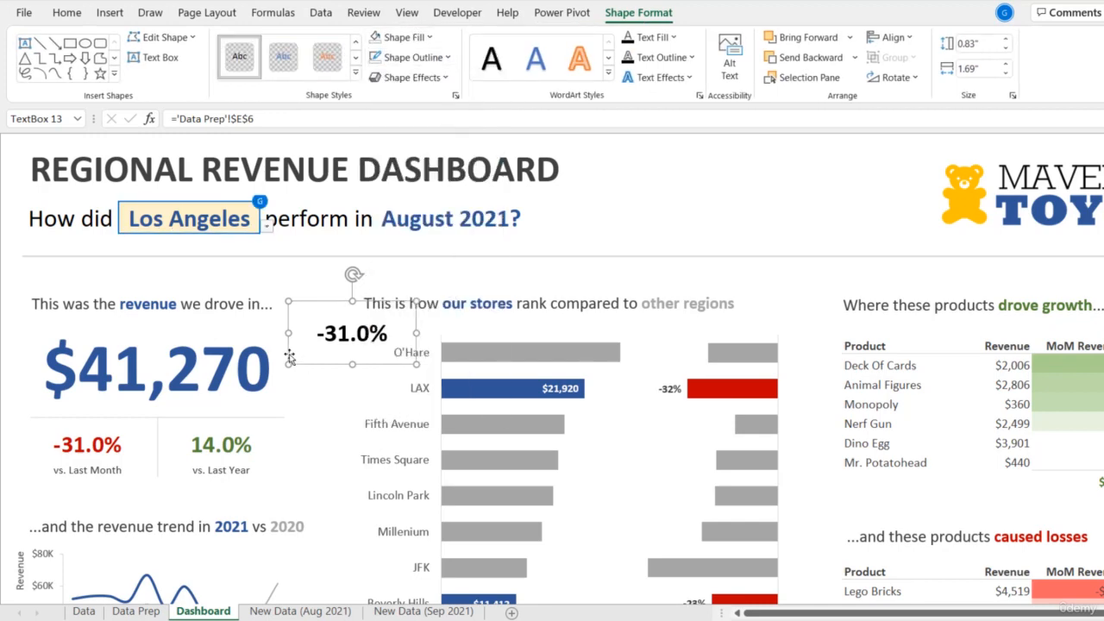
- Shrink the text box to about 0.6" by 1.21" and place it over the vs. Last Month percentage
{"action": "left_click_drag", "start_coordinate": [292, 362], "coordinate": [306, 354]}
{"action": "left_click_drag", "start_coordinate": [368, 316], "coordinate": [109, 422]}
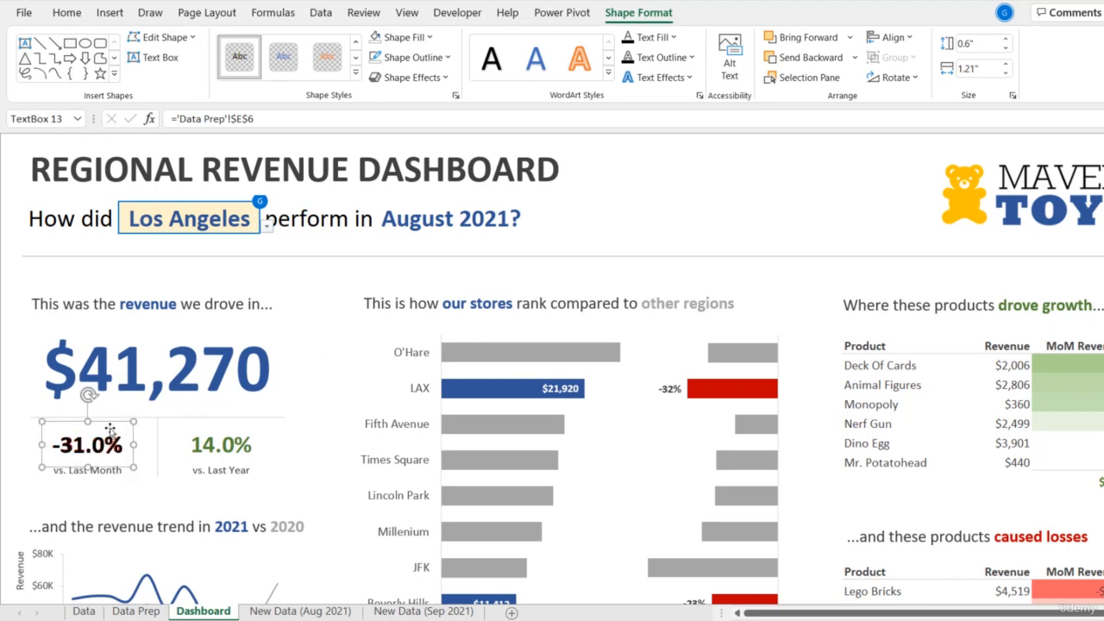
- Duplicate the text box over the vs. Last Year percentage and link the copy to ='Data Prep'!$E$5
{"action": "left_click_drag", "start_coordinate": [110, 430], "coordinate": [245, 432]}
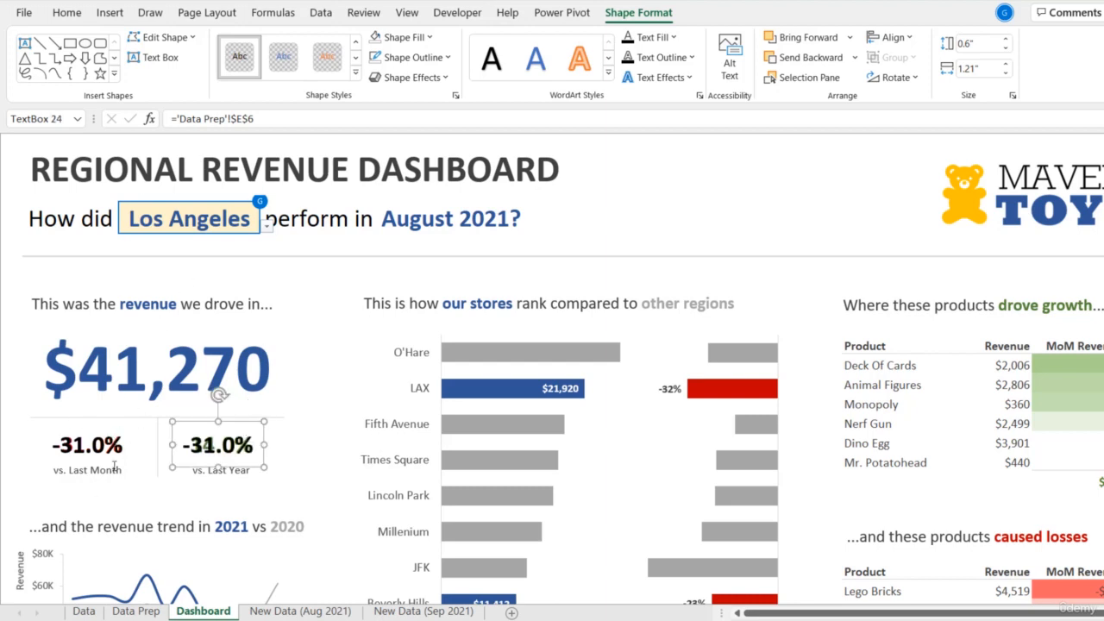
{"action": "left_click", "coordinate": [142, 600]}
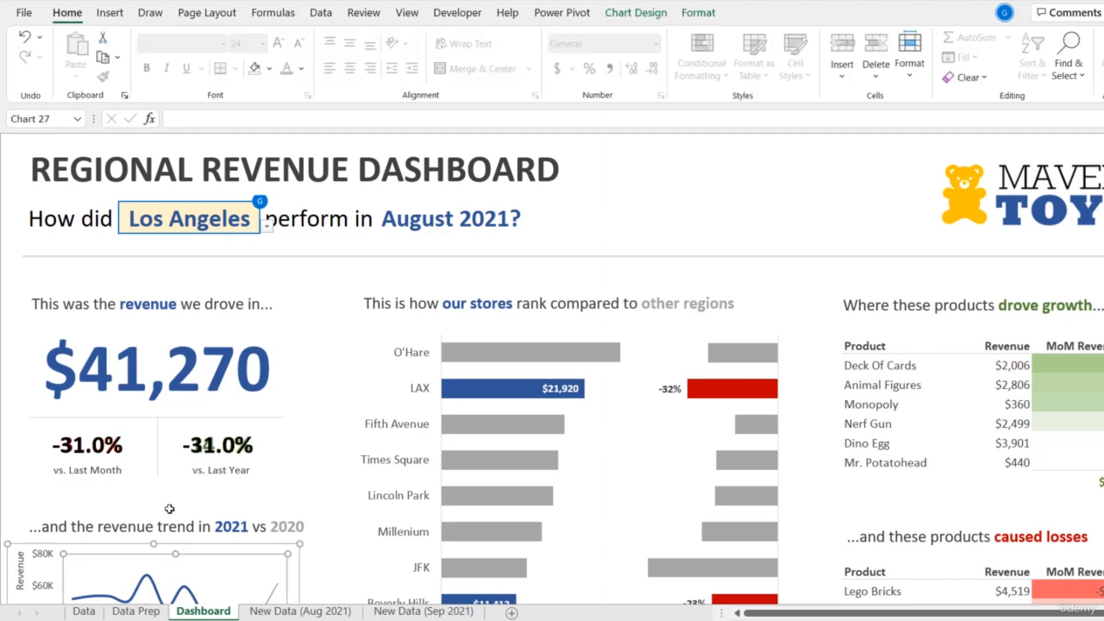
{"action": "left_click", "coordinate": [136, 610]}
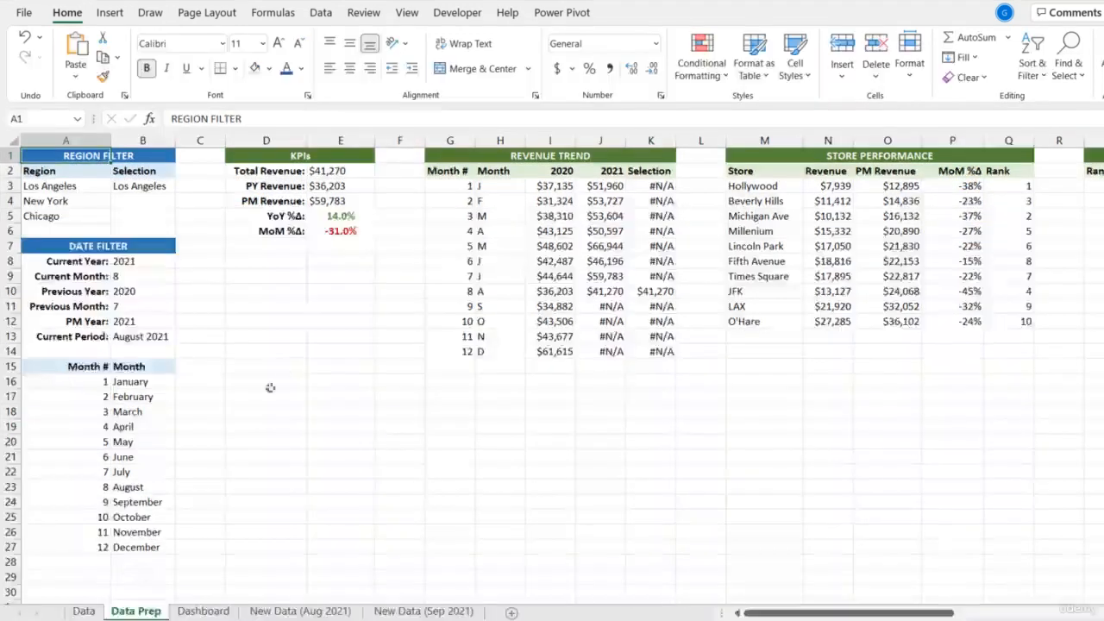
{"action": "left_click", "coordinate": [339, 231]}
{"action": "left_click", "coordinate": [339, 215]}
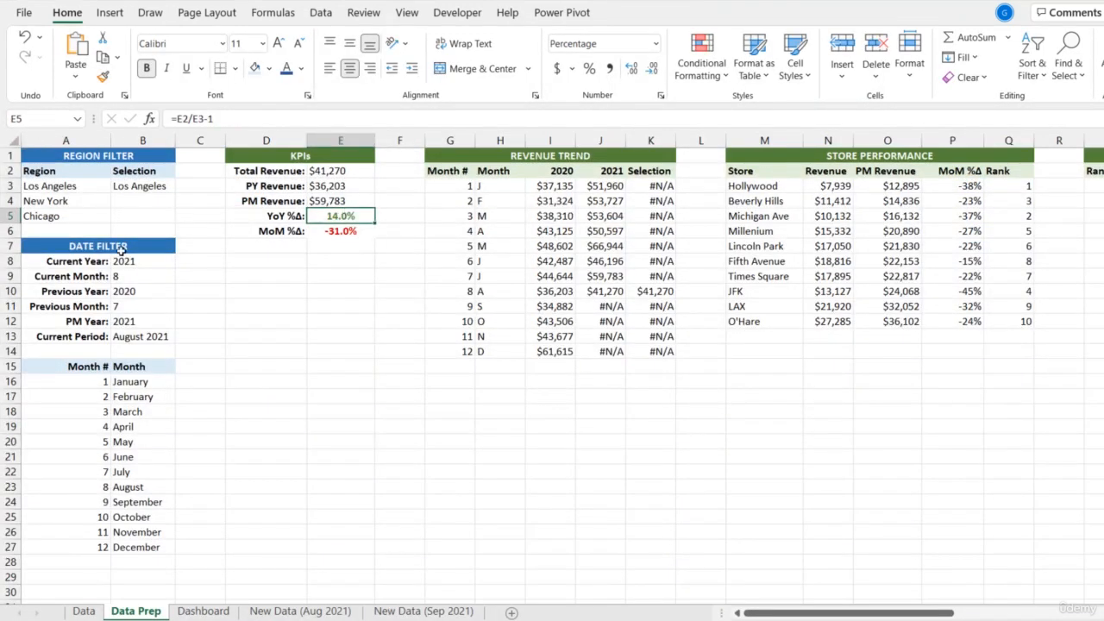
{"action": "left_click", "coordinate": [203, 611]}
{"action": "left_click", "coordinate": [223, 459]}
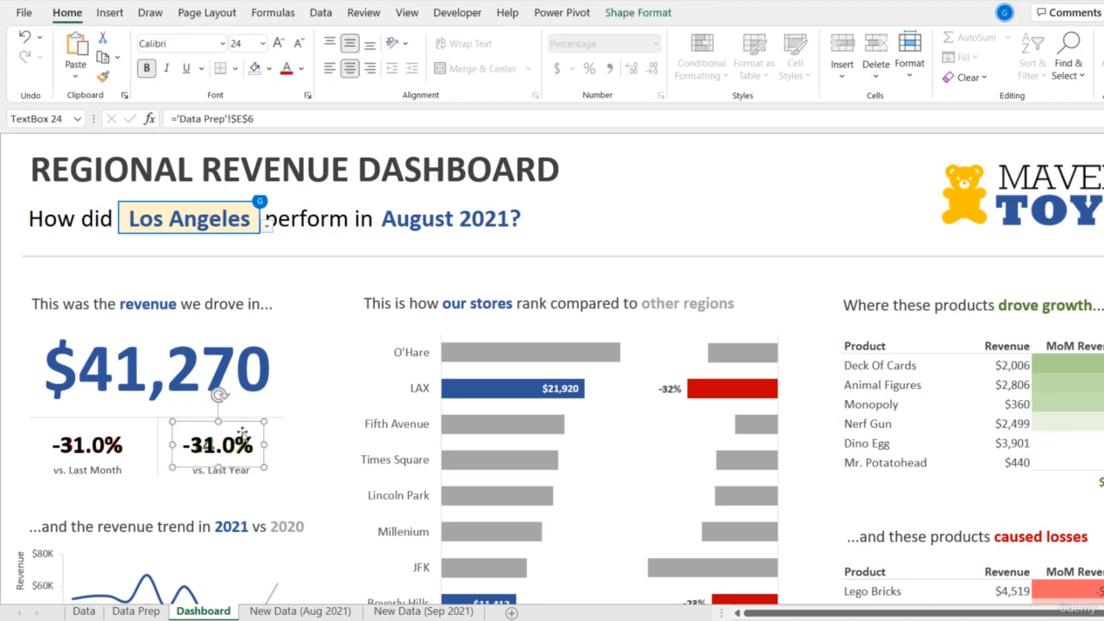
{"action": "left_click", "coordinate": [274, 121]}
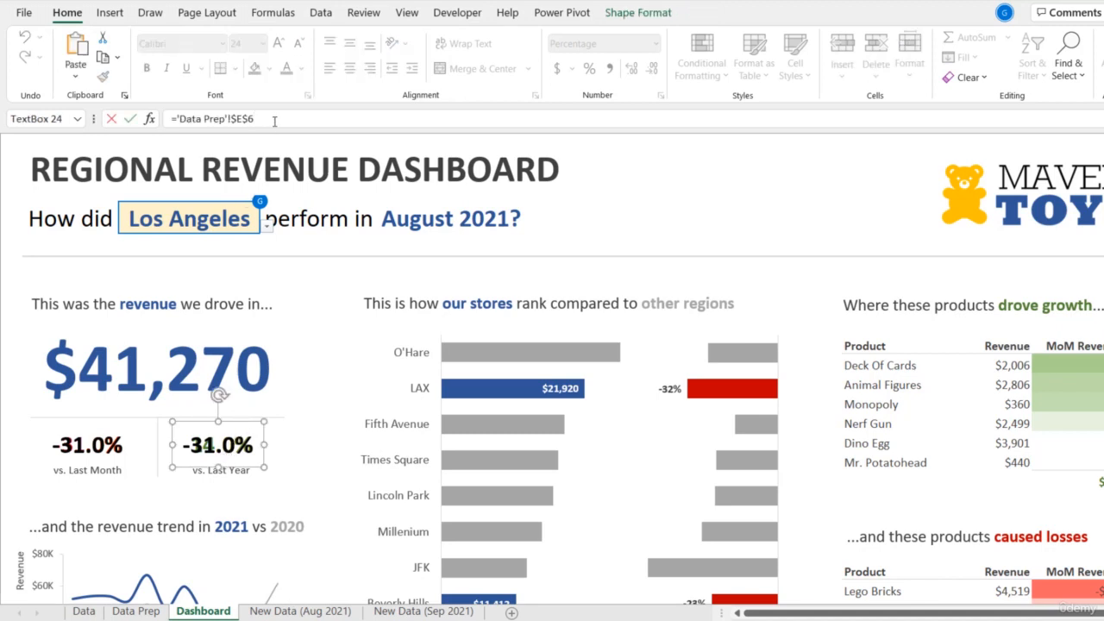
{"action": "key", "text": "Return"}
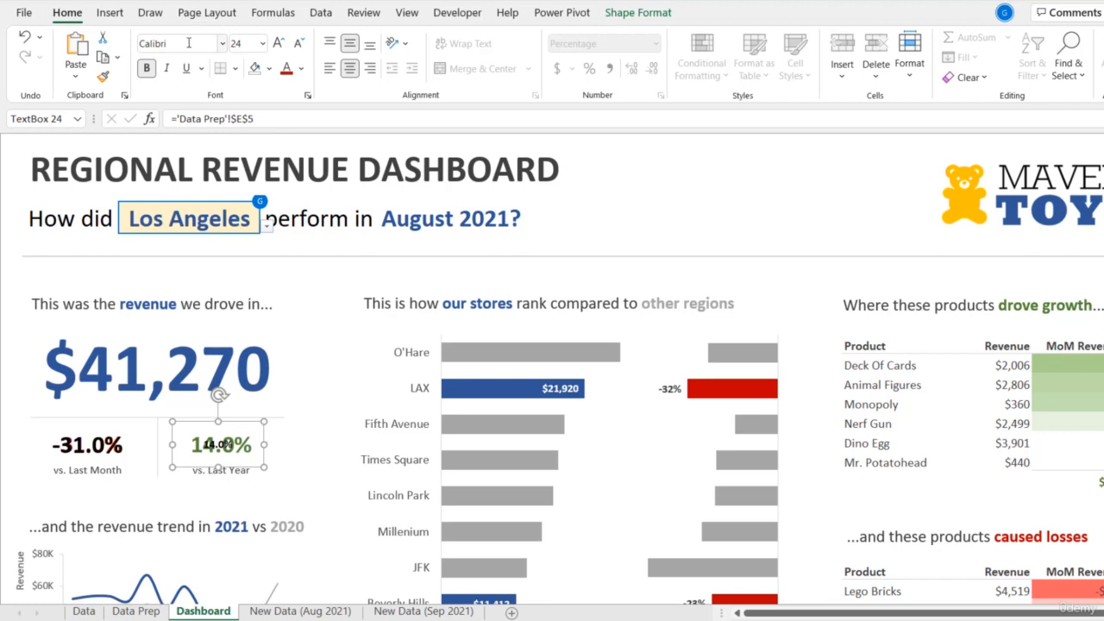
- Enlarge the font of the vs. Last Year text box to size 24 and shift the box slightly to align with the original percentage
{"action": "left_click", "coordinate": [278, 43]}
{"action": "left_click", "coordinate": [278, 43]}
{"action": "left_click", "coordinate": [278, 44]}
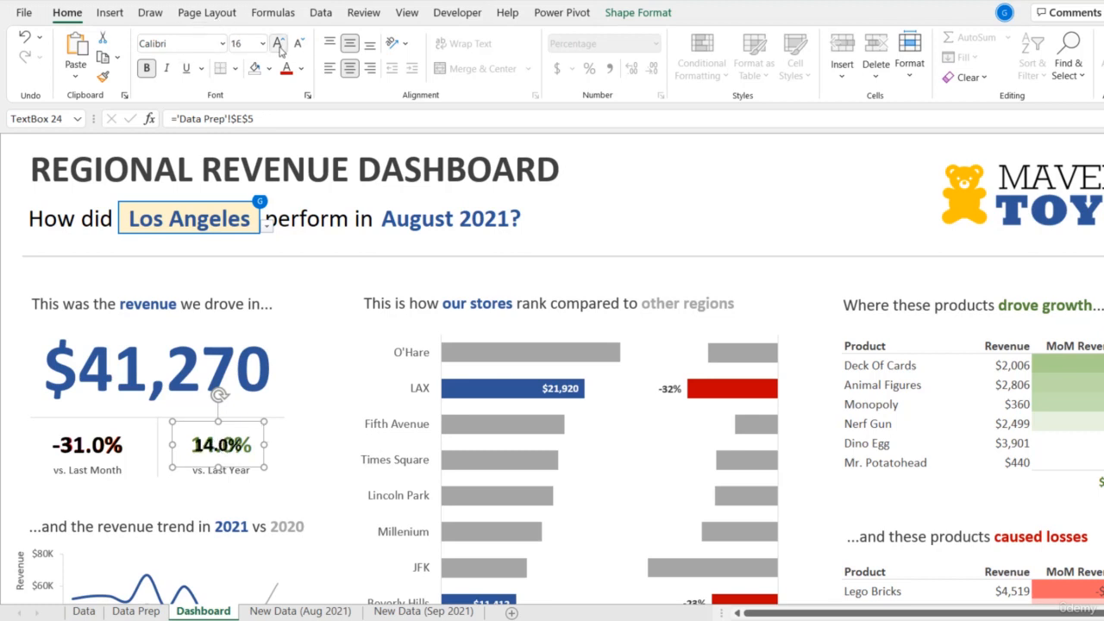
{"action": "left_click", "coordinate": [278, 44]}
{"action": "left_click", "coordinate": [278, 43]}
{"action": "left_click", "coordinate": [278, 43]}
{"action": "left_click", "coordinate": [278, 43]}
{"action": "left_click", "coordinate": [277, 43]}
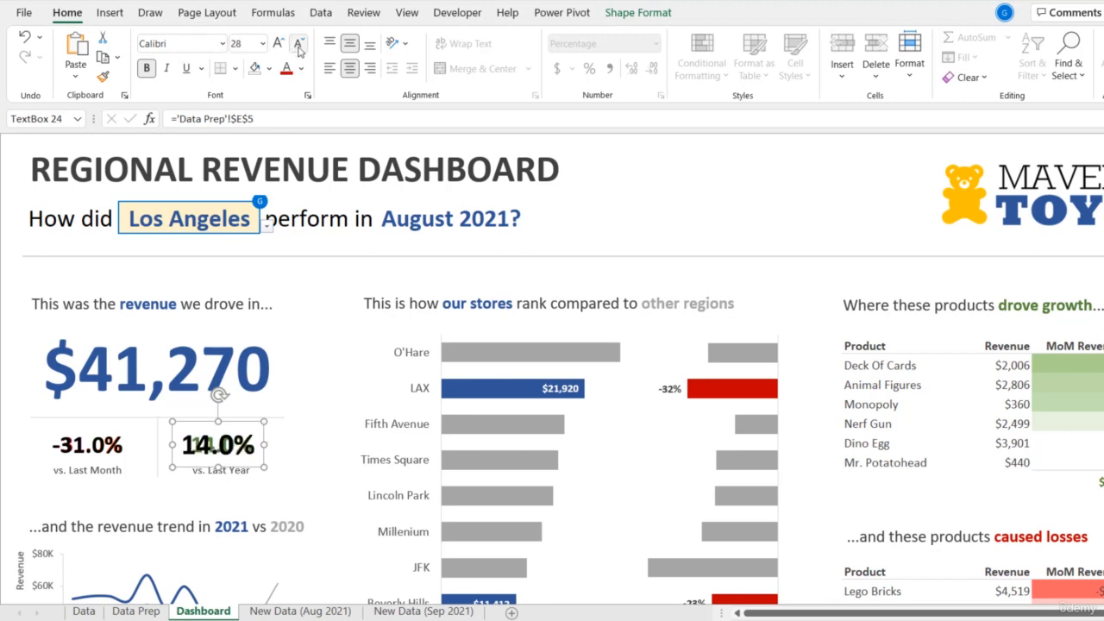
{"action": "left_click", "coordinate": [297, 44]}
{"action": "left_click", "coordinate": [298, 43]}
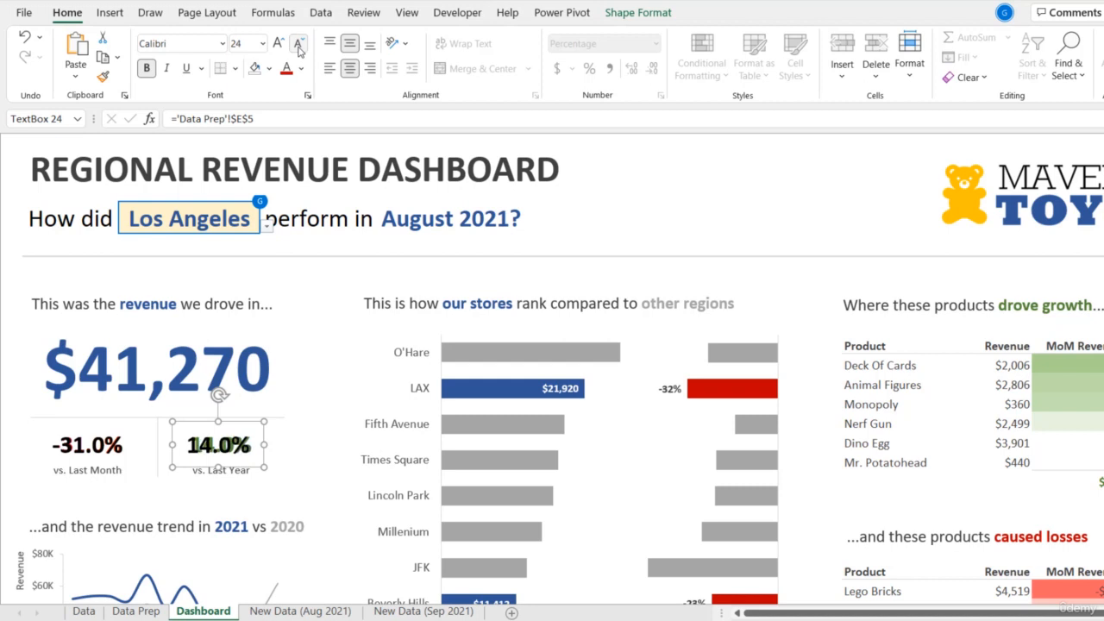
{"action": "left_click", "coordinate": [267, 436], "text": "ctrl"}
{"action": "left_click", "coordinate": [265, 490]}
{"action": "left_click", "coordinate": [267, 433]}
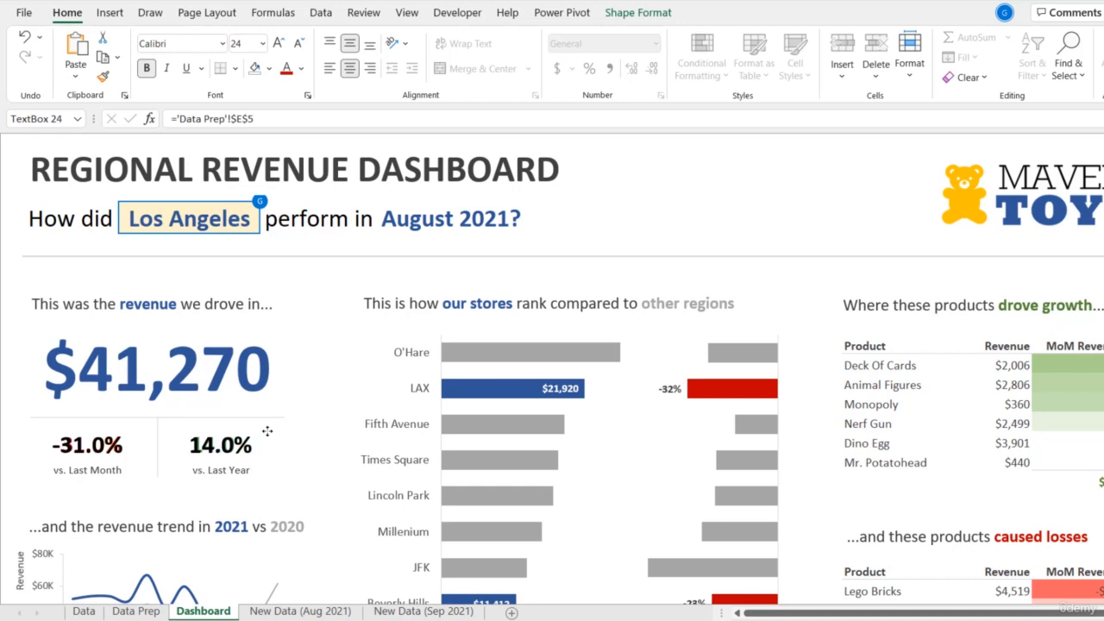
- Send both percentage text boxes to the back and delete the original linked pictures for vs. Last Year and vs. Last Month
{"action": "left_click", "coordinate": [267, 432]}
{"action": "left_click", "coordinate": [121, 453], "text": "ctrl"}
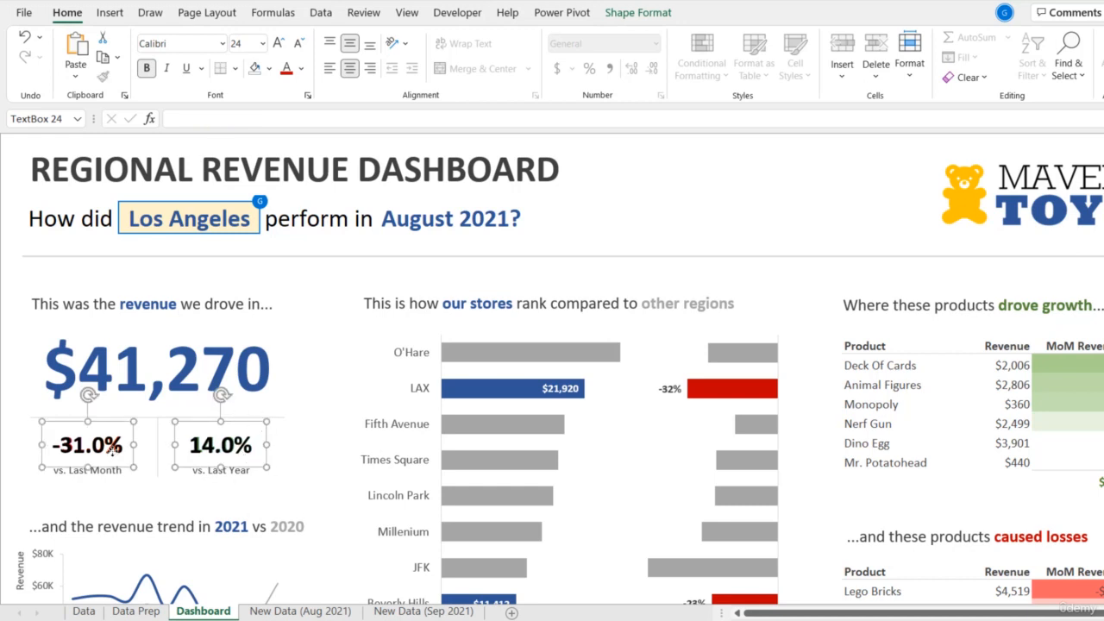
{"action": "right_click", "coordinate": [133, 442]}
{"action": "left_click", "coordinate": [204, 281]}
{"action": "left_click", "coordinate": [221, 444]}
{"action": "key", "text": "Delete"}
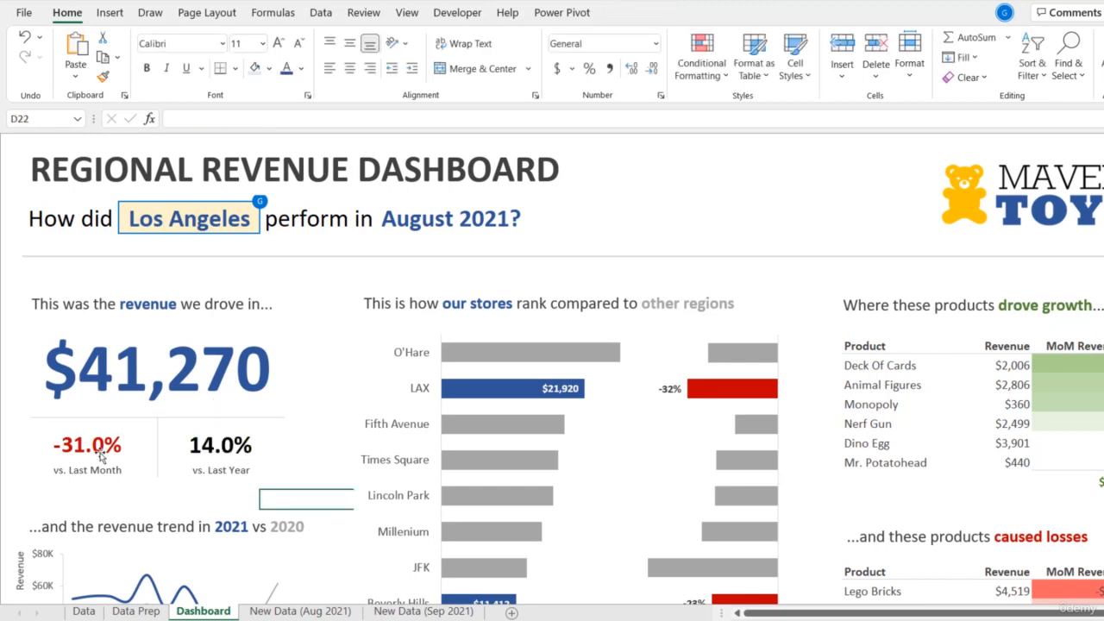
{"action": "left_click", "coordinate": [99, 454]}
{"action": "key", "text": "Delete"}
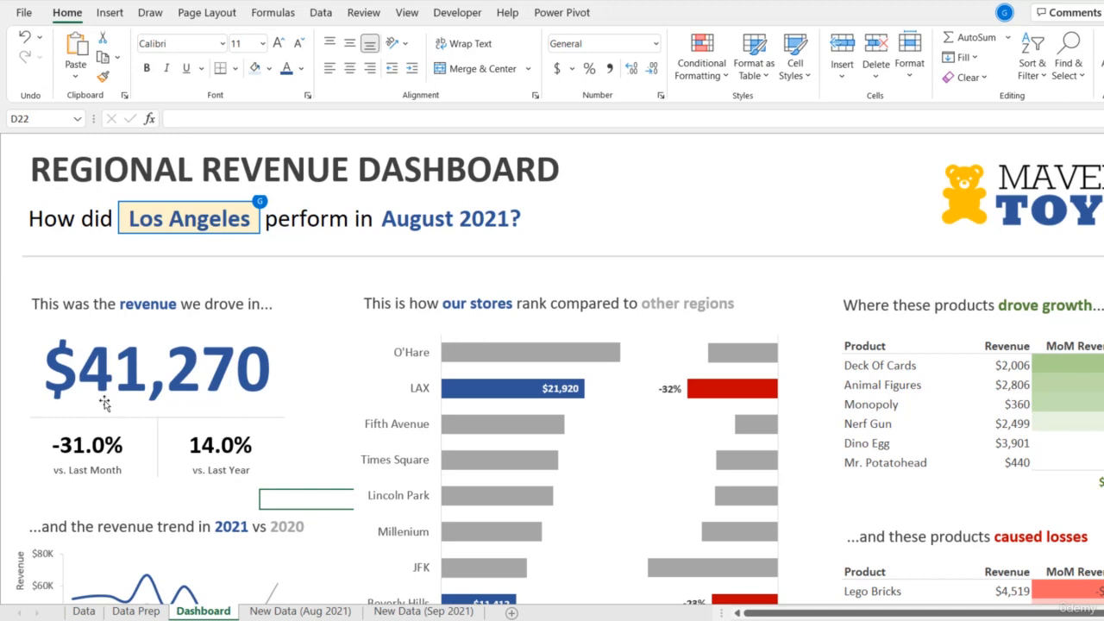
{"action": "left_click", "coordinate": [35, 441]}
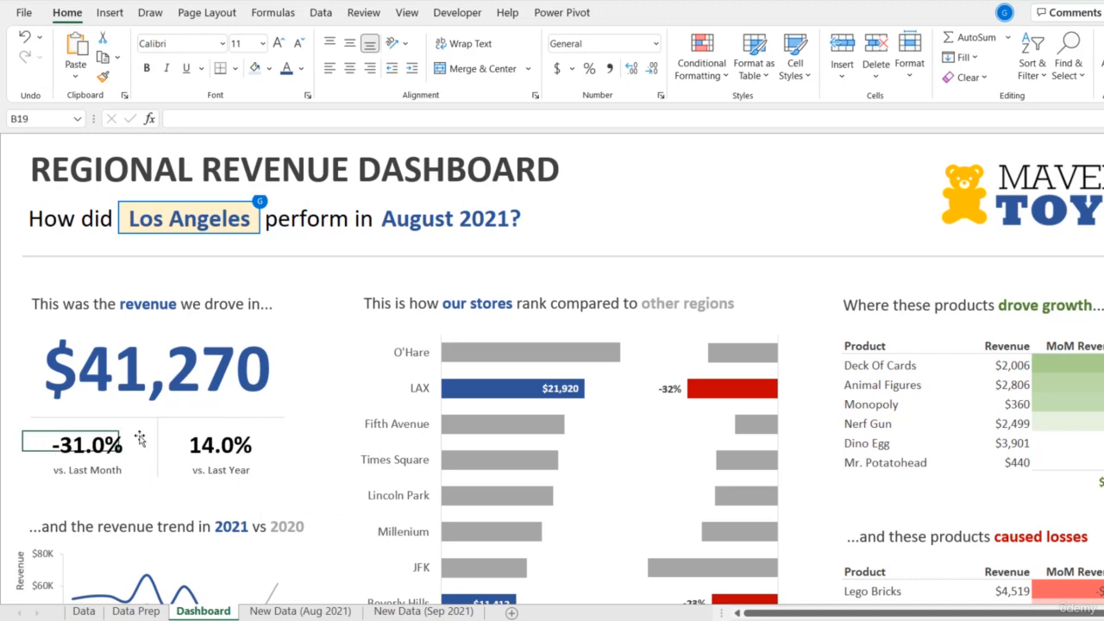
{"action": "left_click", "coordinate": [174, 433]}
{"action": "left_click", "coordinate": [163, 442]}
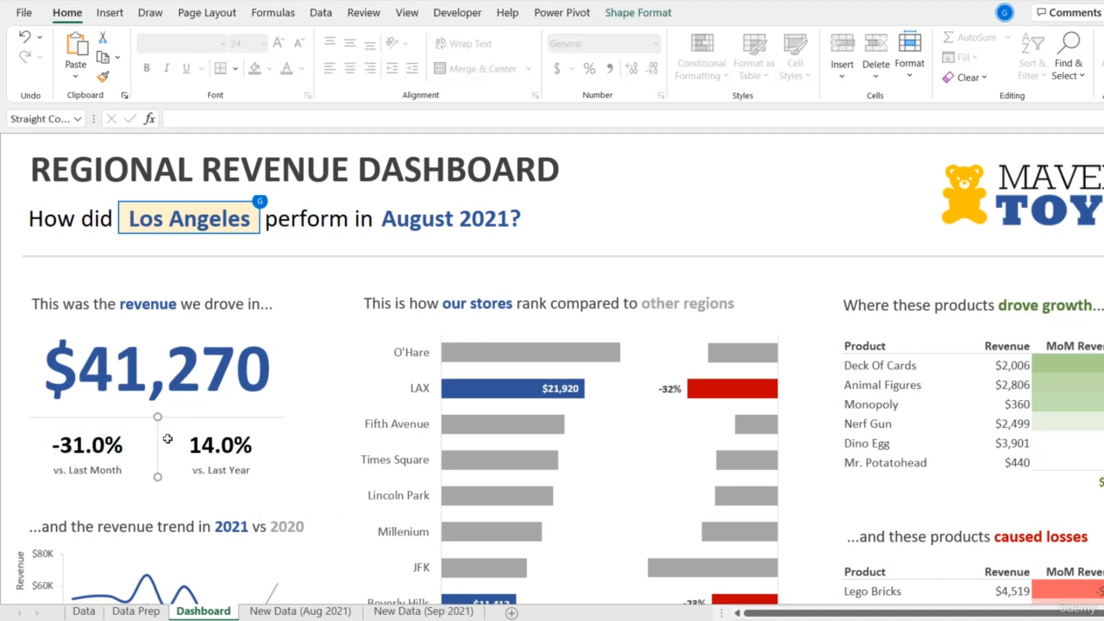
- Merge and center cells B19:B20 behind the vs. Last Month percentage
{"action": "left_click", "coordinate": [167, 439]}
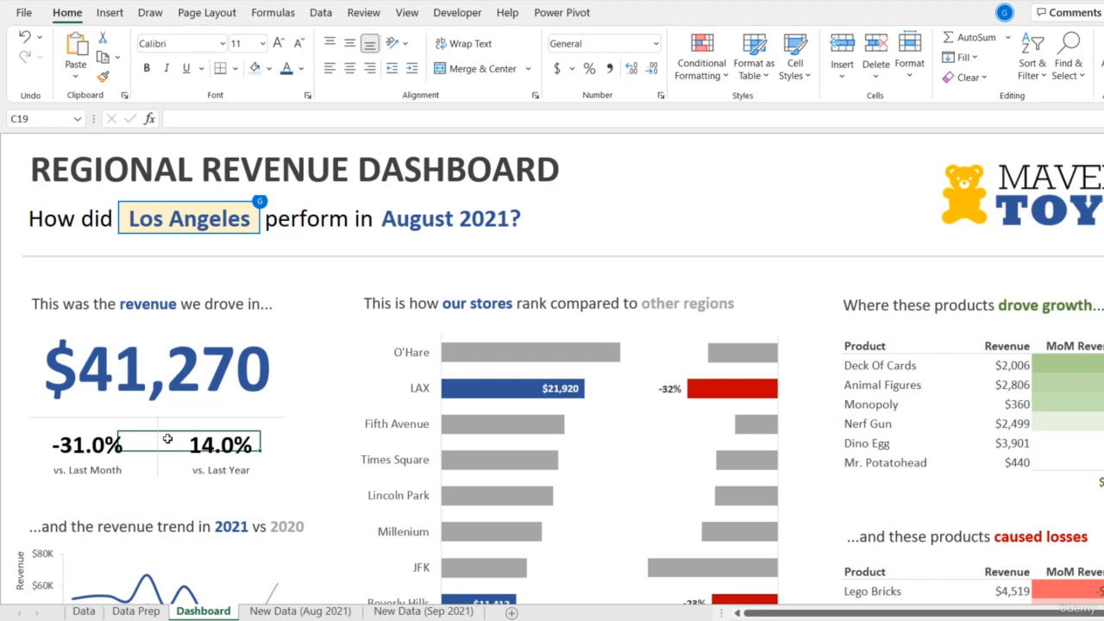
{"action": "key", "text": "Left"}
{"action": "key", "text": "Left"}
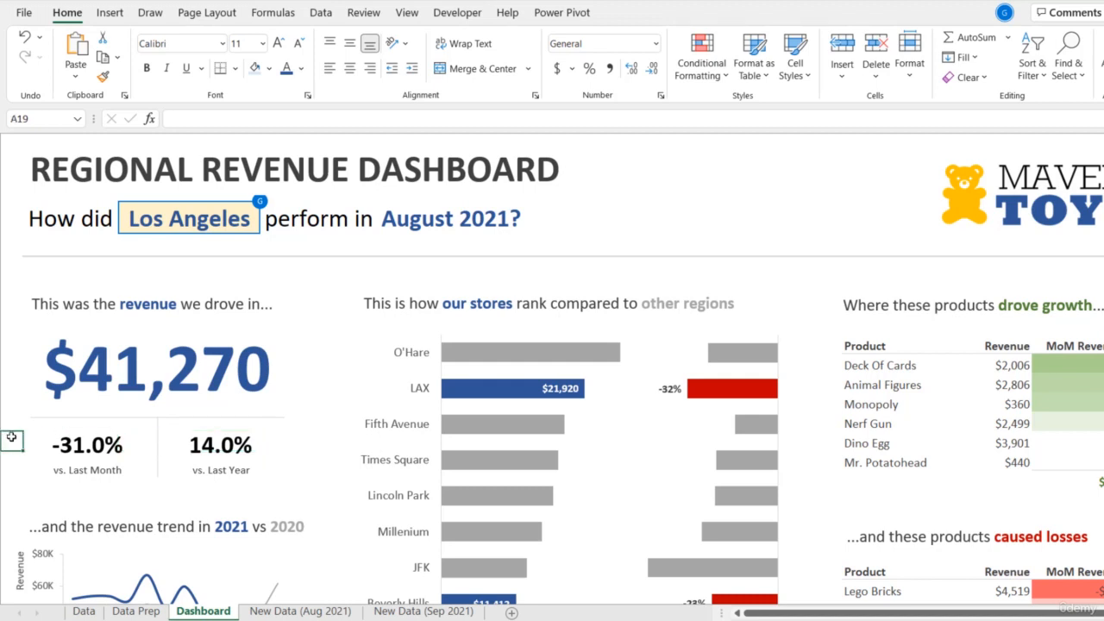
{"action": "key", "text": "Right"}
{"action": "key", "text": "shift+Down"}
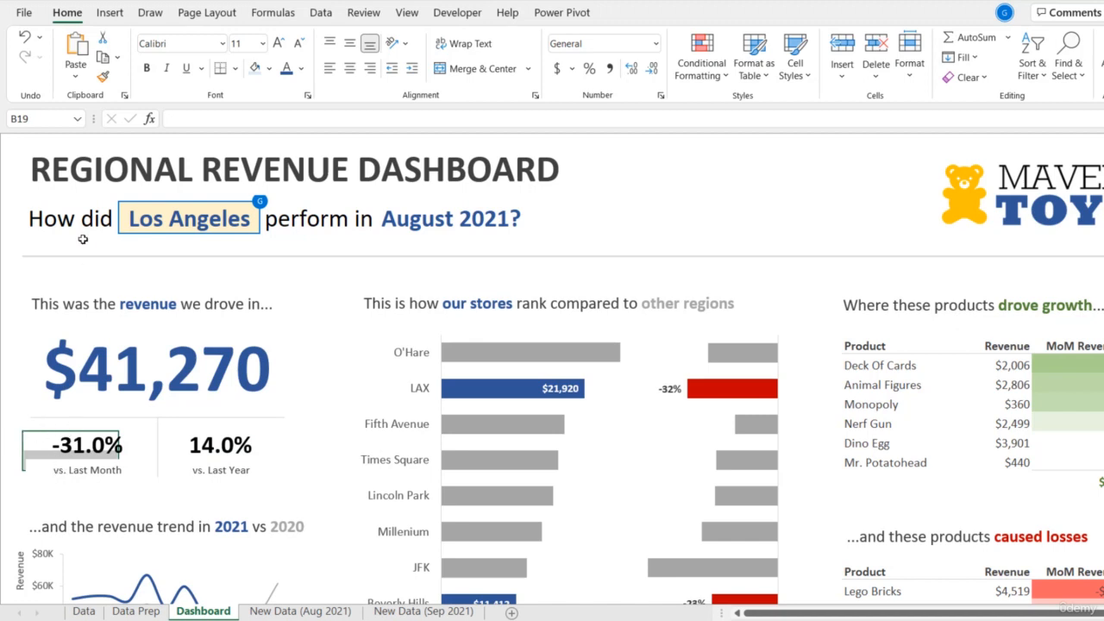
{"action": "left_click", "coordinate": [488, 69]}
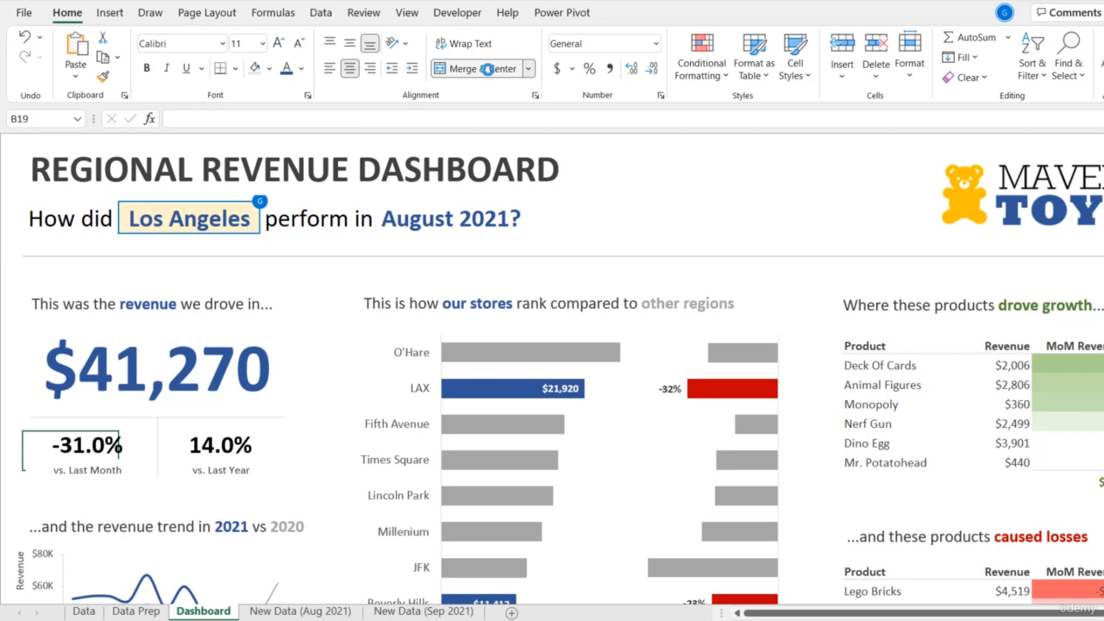
- Enter =IF('Data Prep'!E6>0,"↑","↓") in the merged cell B19 on the Dashboard sheet
{"action": "type", "text": "=IF"}
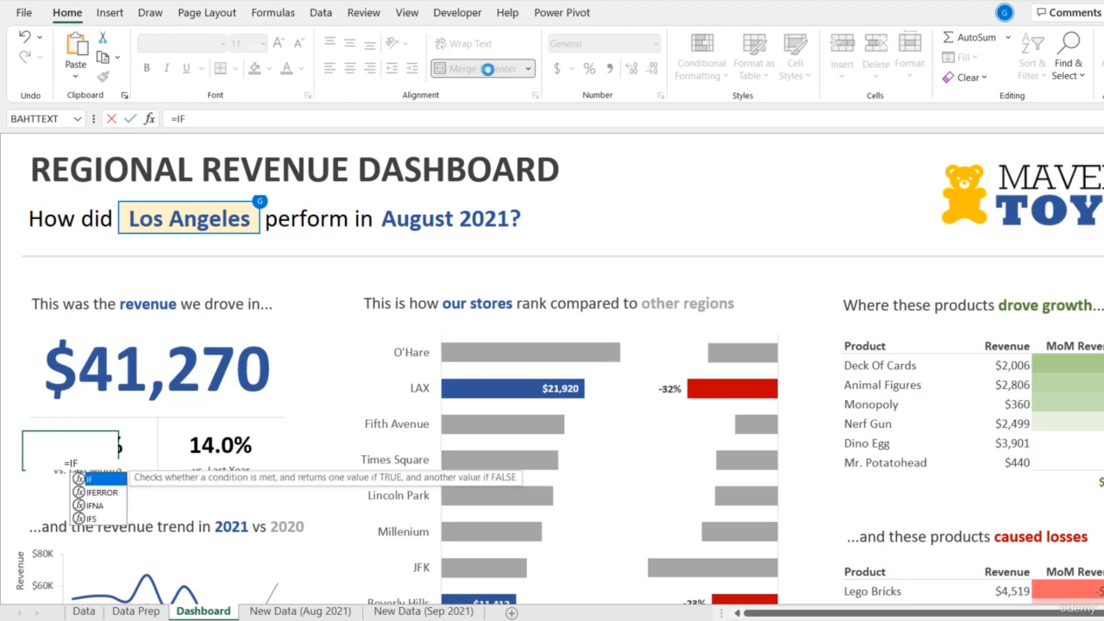
{"action": "type", "text": "("}
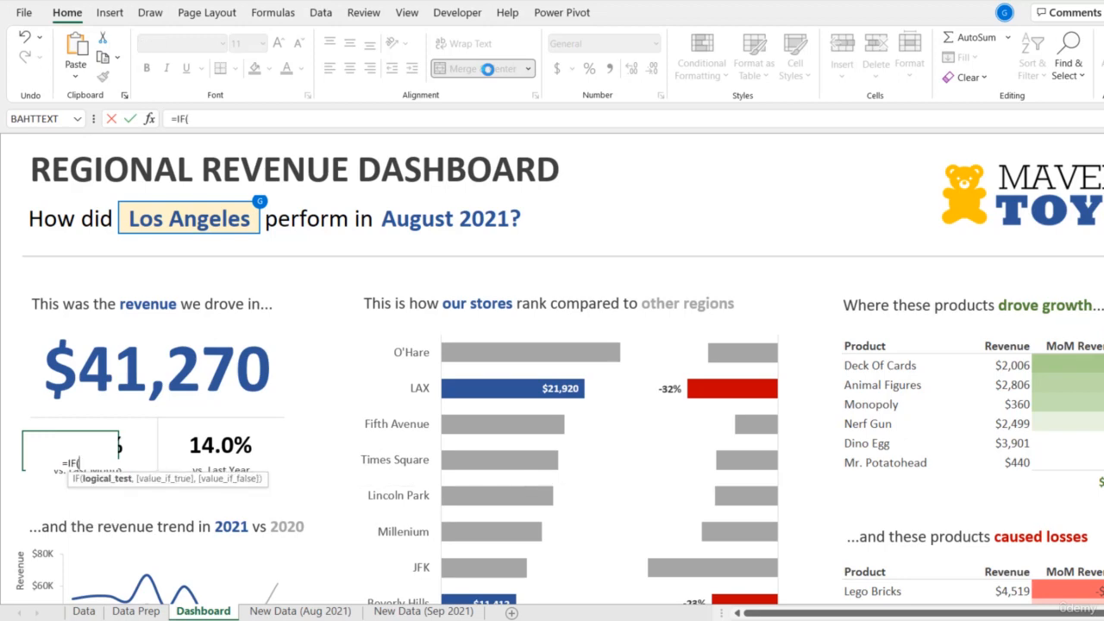
{"action": "left_click", "coordinate": [142, 610]}
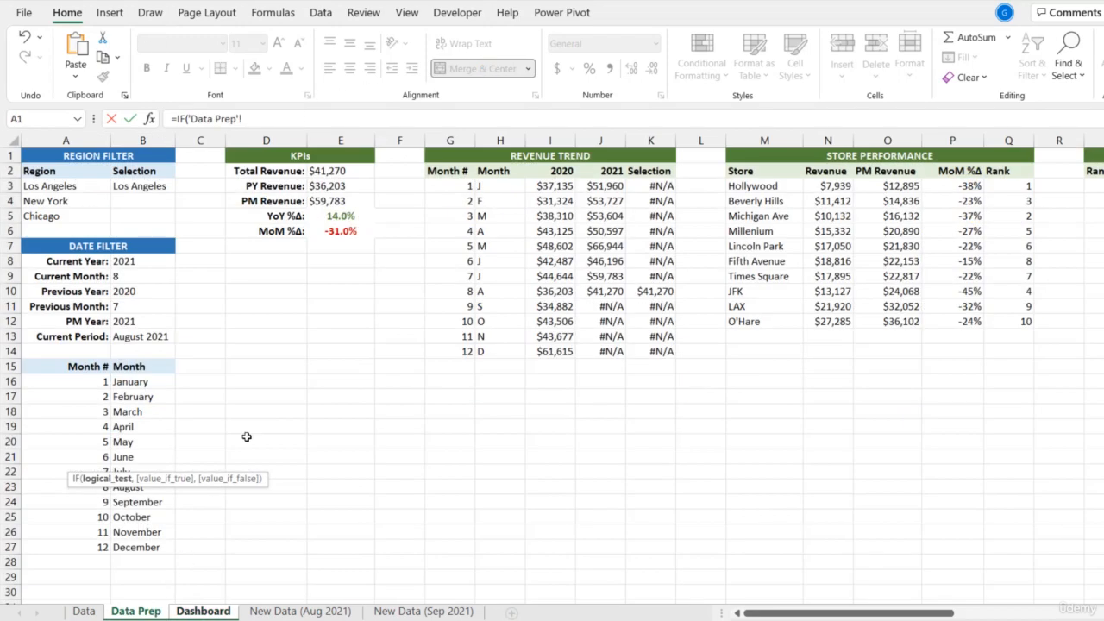
{"action": "left_click", "coordinate": [336, 231]}
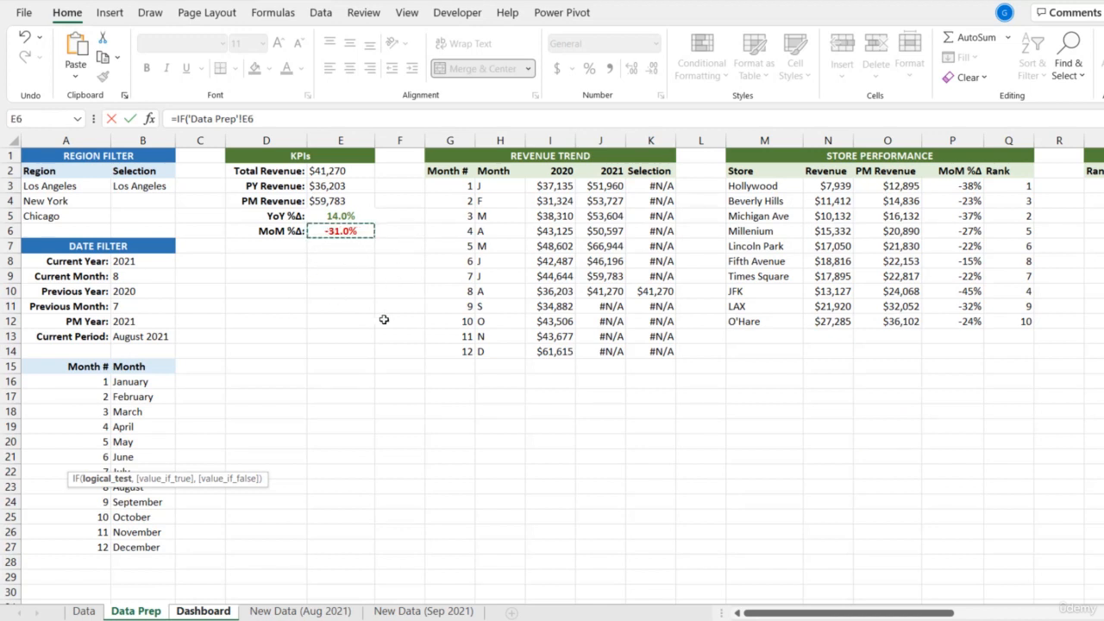
{"action": "type", "text": ">"}
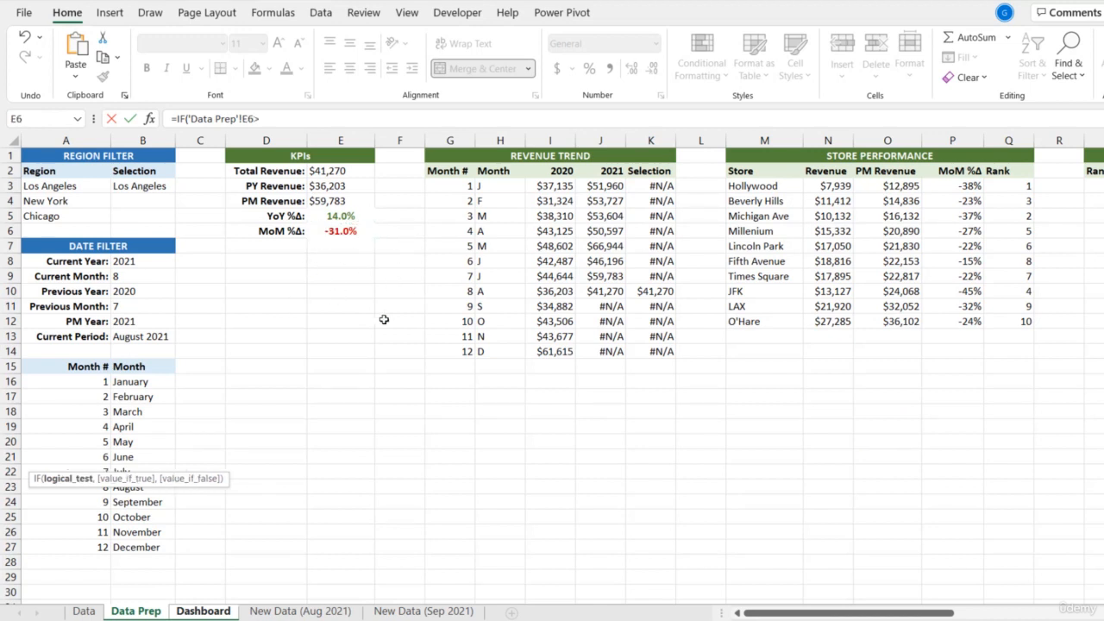
{"action": "type", "text": "0,"}
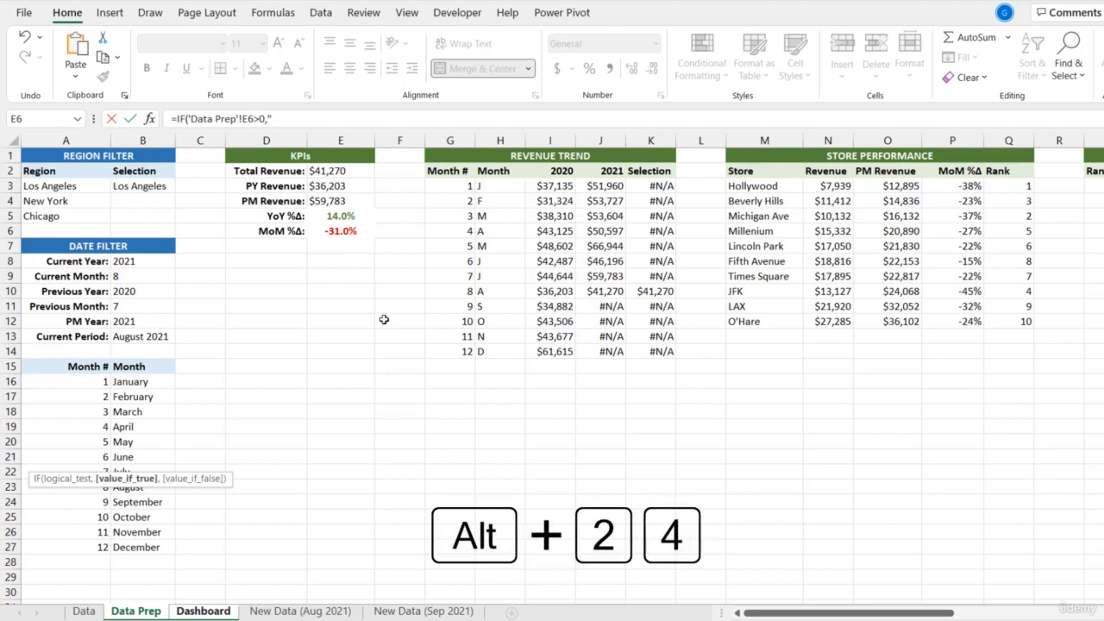
{"action": "type", "text": "\"↑"}
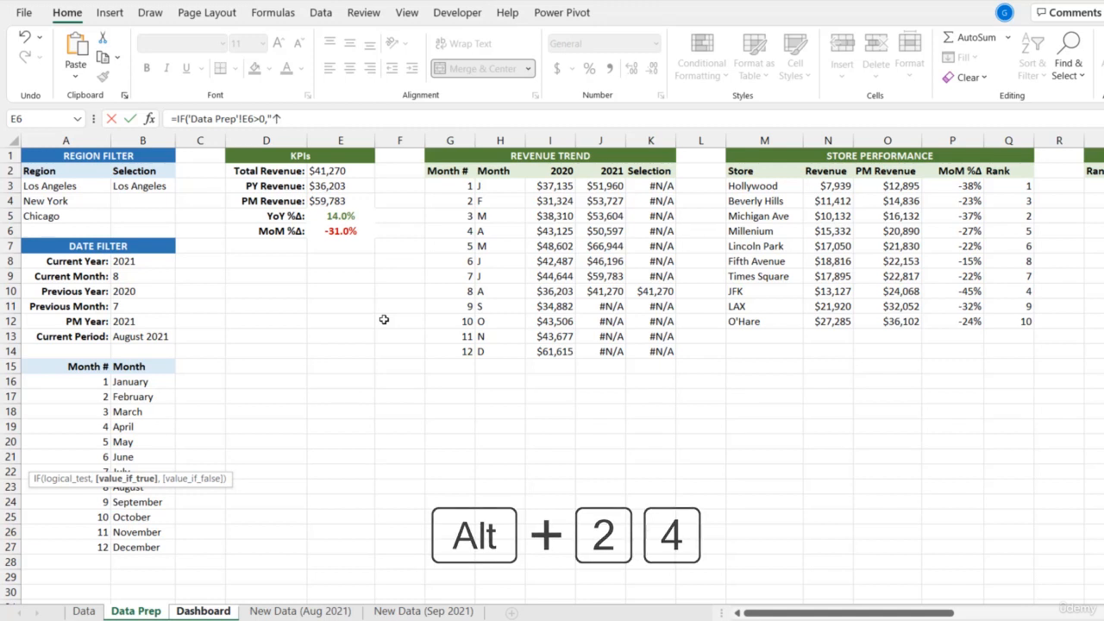
{"action": "type", "text": "\""}
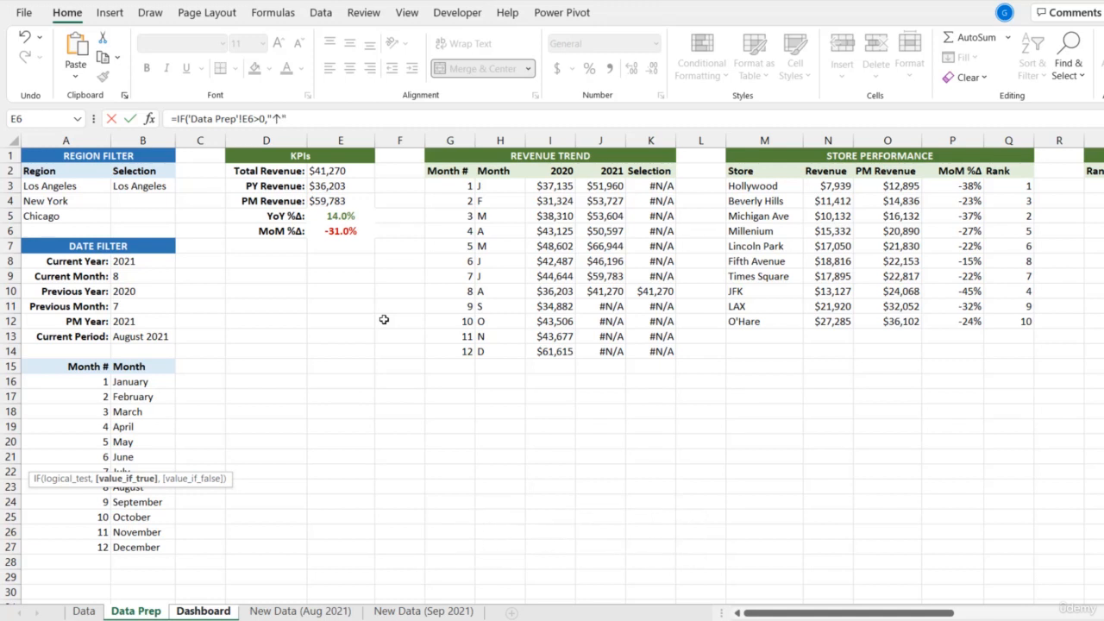
{"action": "type", "text": ",\""}
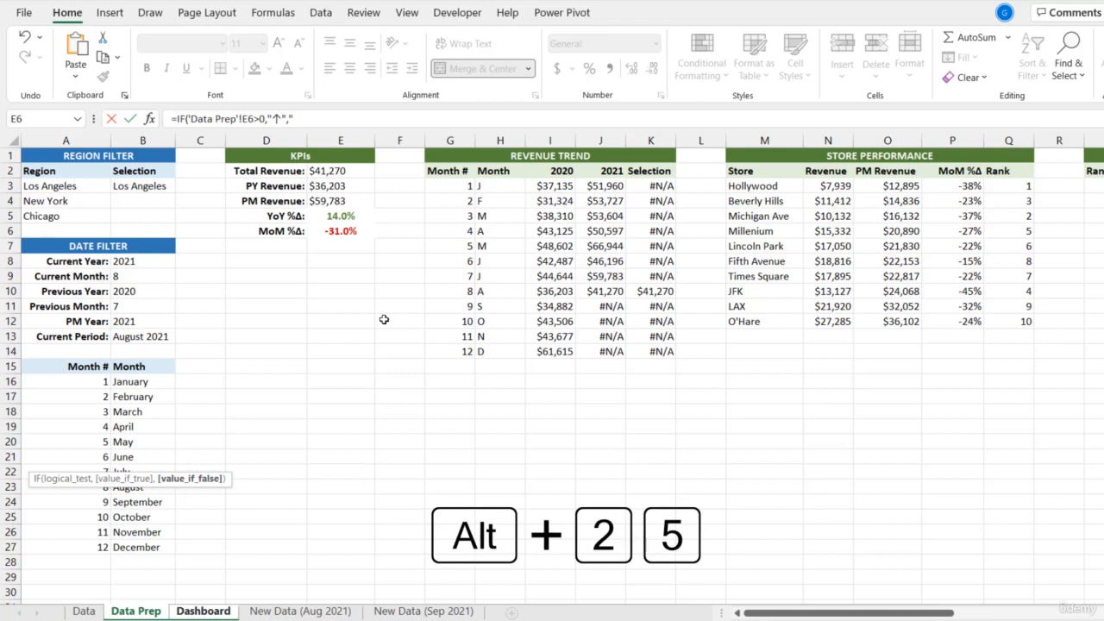
{"action": "type", "text": "↓"}
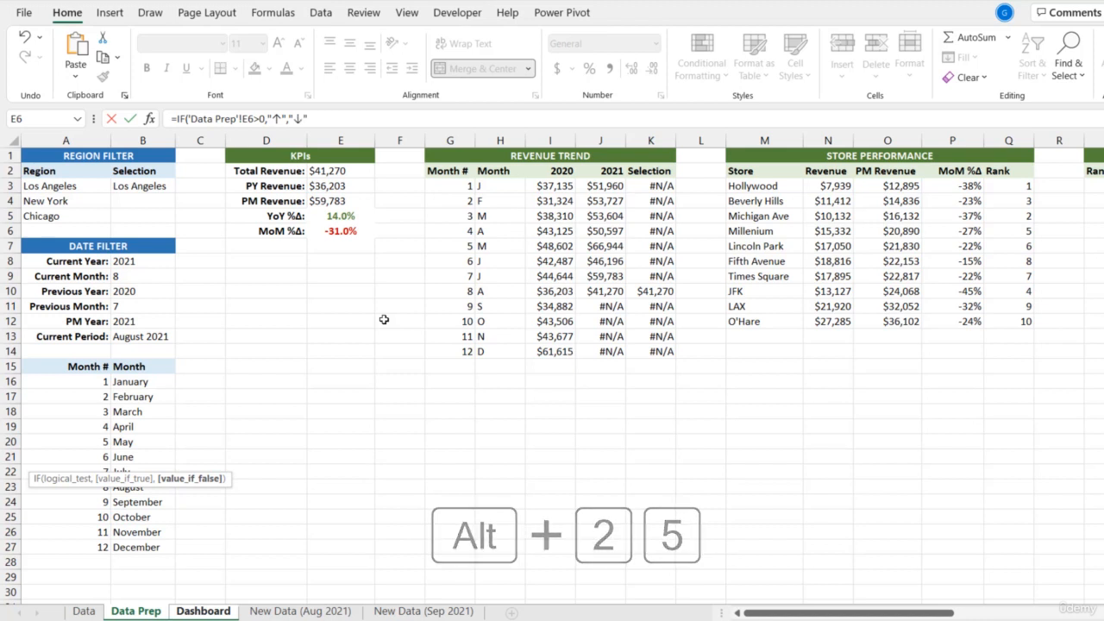
{"action": "type", "text": "\")"}
{"action": "key", "text": "Return"}
{"action": "key", "text": "ctrl+Page_Down"}
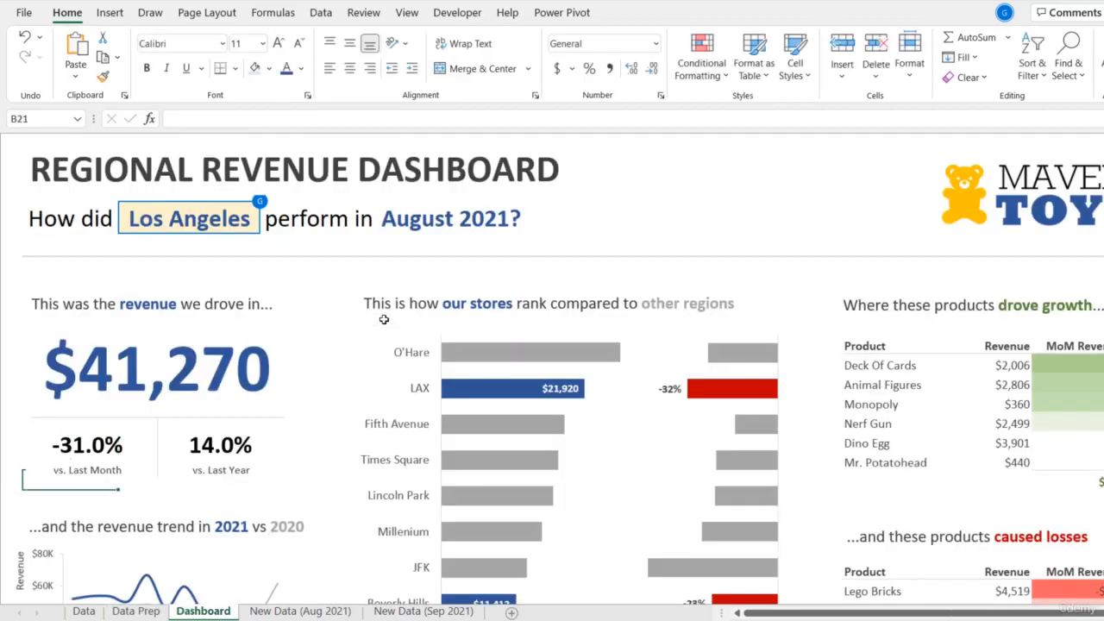
{"action": "key", "text": "Up"}
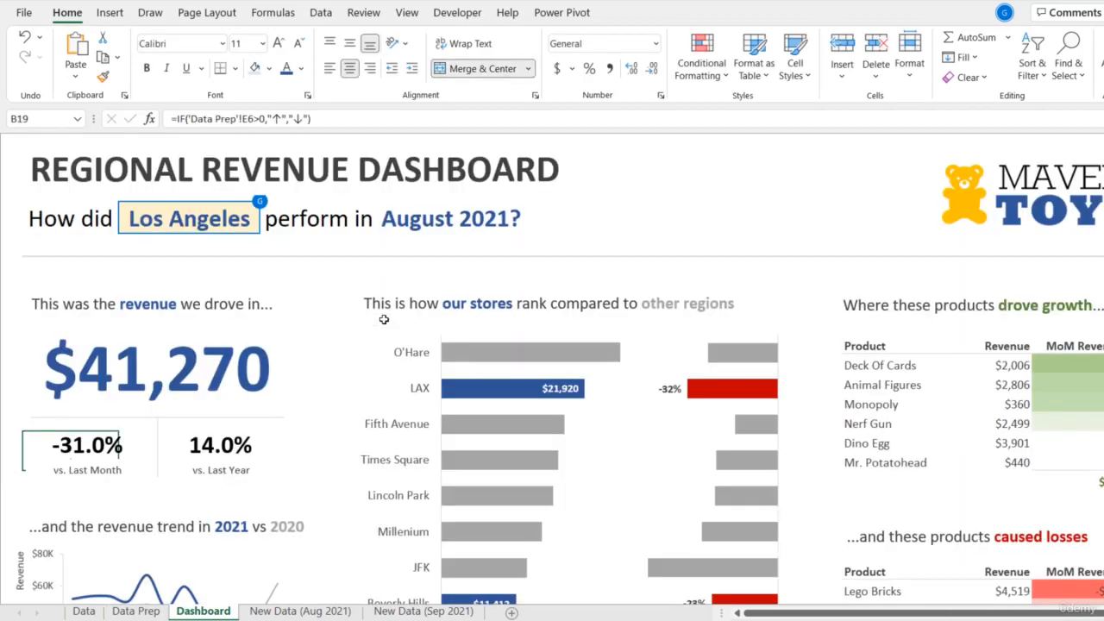
- Remove the fill from the vs. Last Month label text box
{"action": "left_click", "coordinate": [69, 471]}
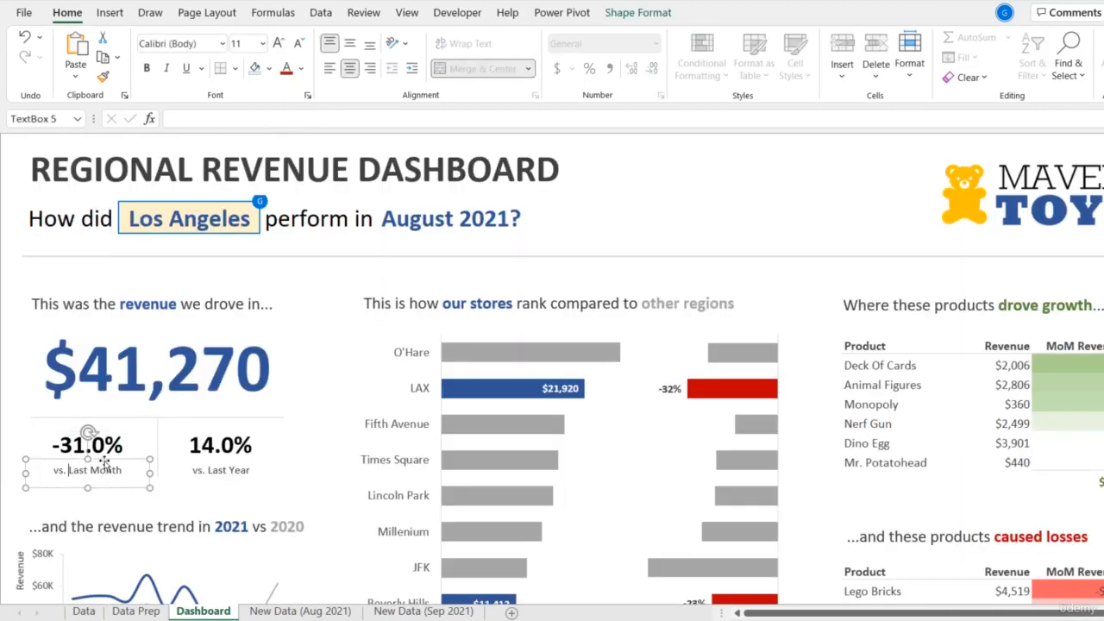
{"action": "left_click", "coordinate": [641, 28]}
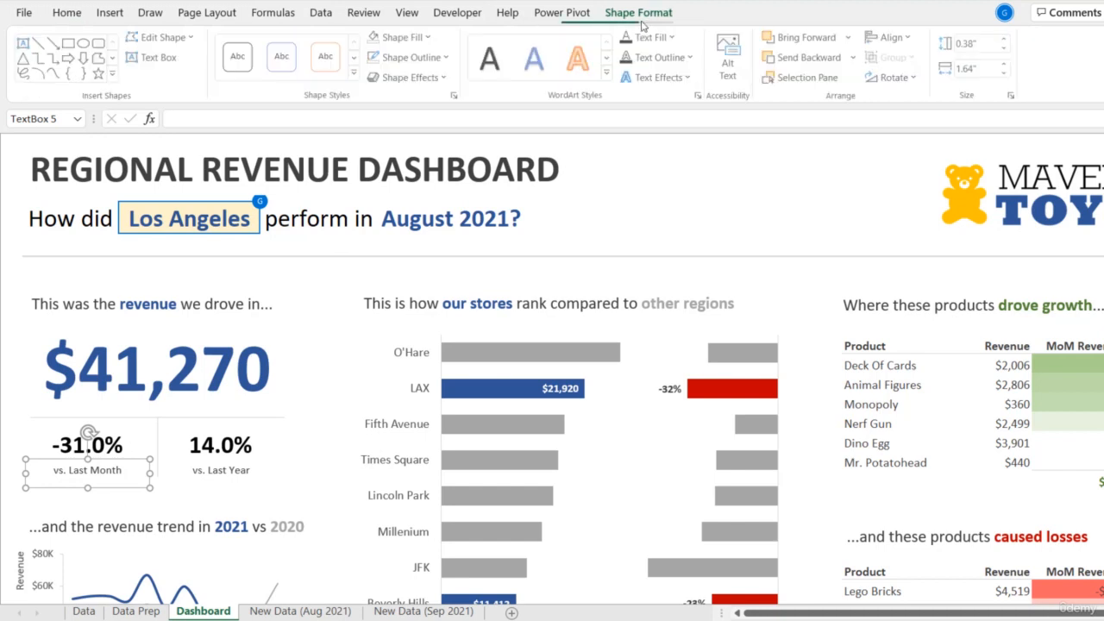
{"action": "left_click", "coordinate": [405, 37]}
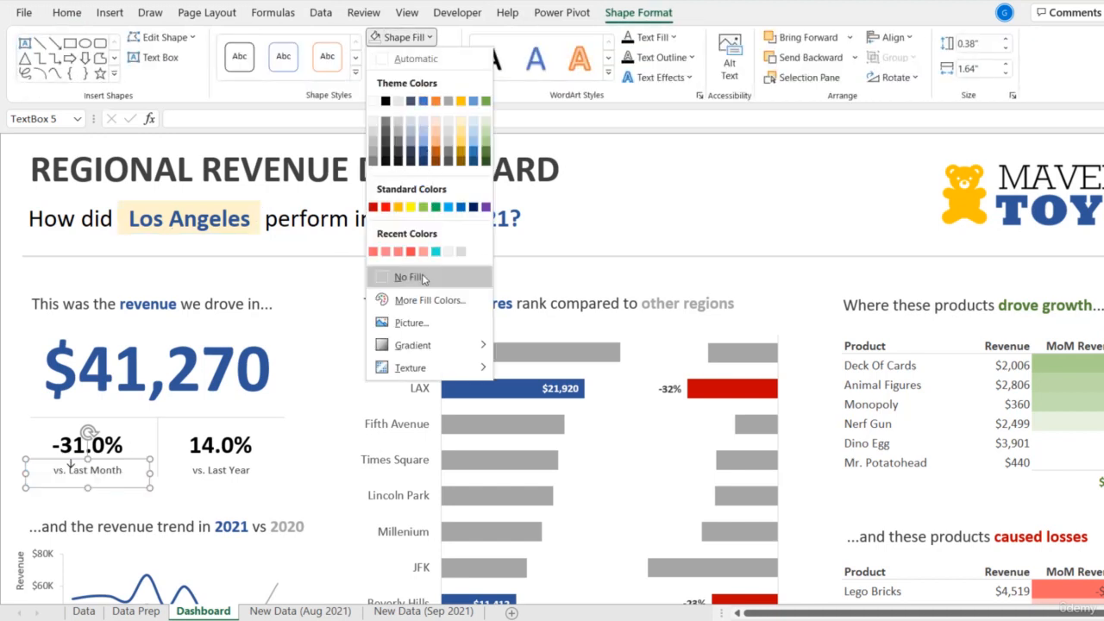
{"action": "left_click", "coordinate": [410, 277]}
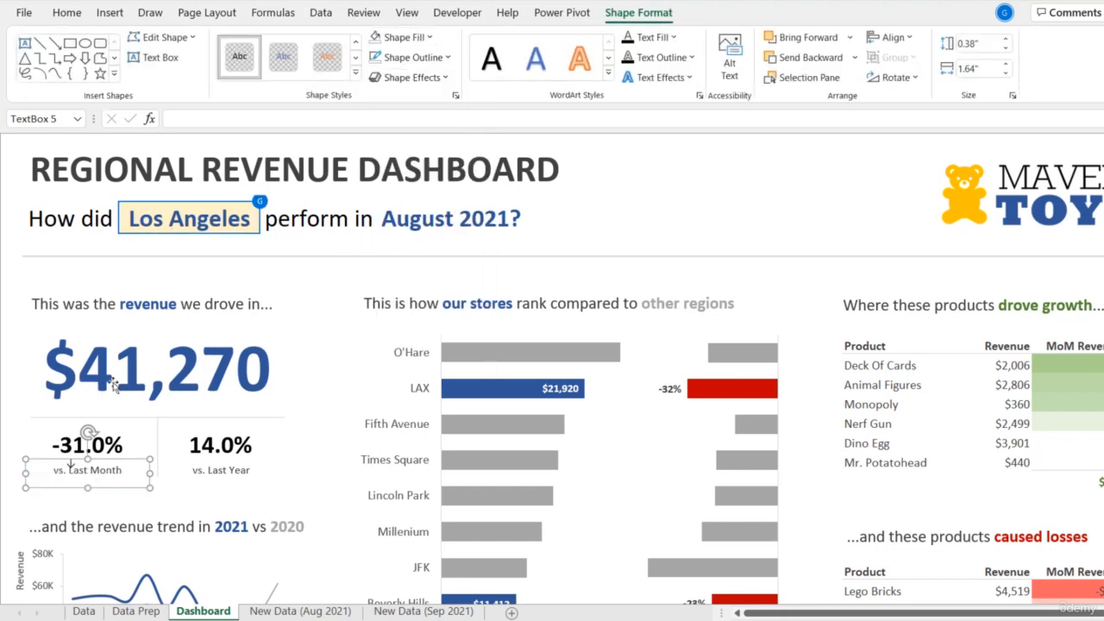
- Format the arrow in B19 as bold, size 18, aligned to the left and top of the cell
{"action": "left_click", "coordinate": [34, 438]}
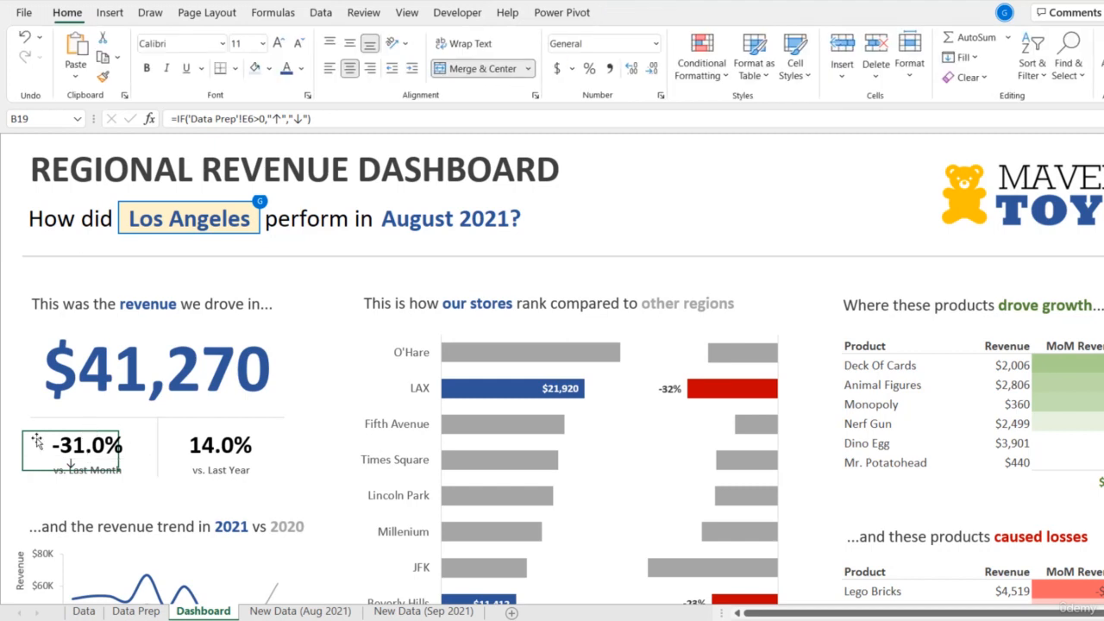
{"action": "left_click", "coordinate": [331, 45]}
{"action": "left_click", "coordinate": [348, 45]}
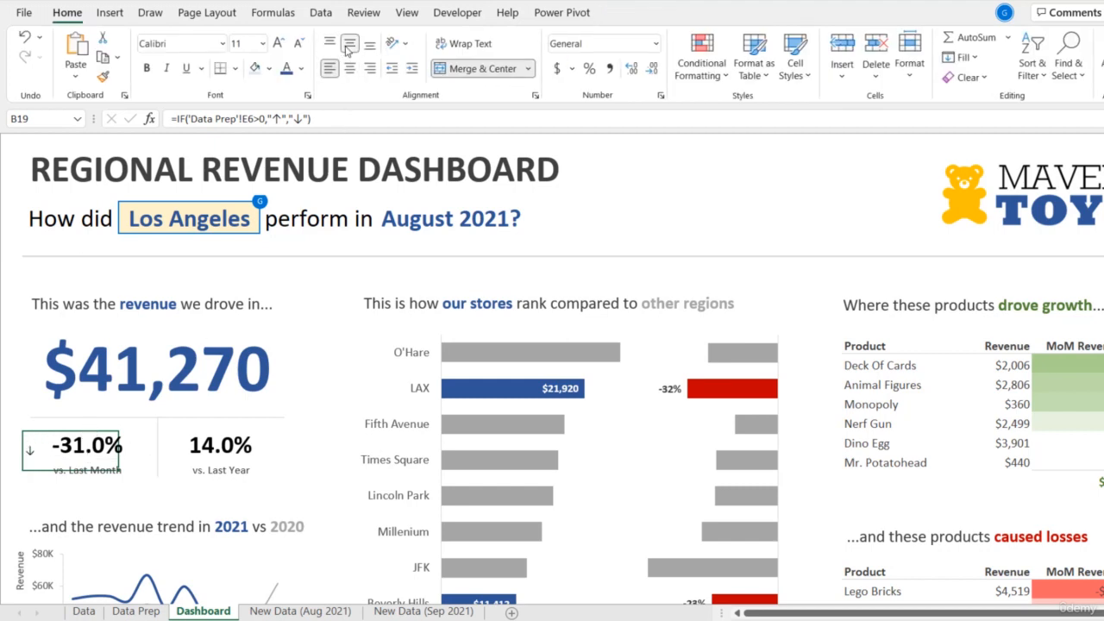
{"action": "left_click", "coordinate": [147, 67]}
{"action": "left_click", "coordinate": [277, 43]}
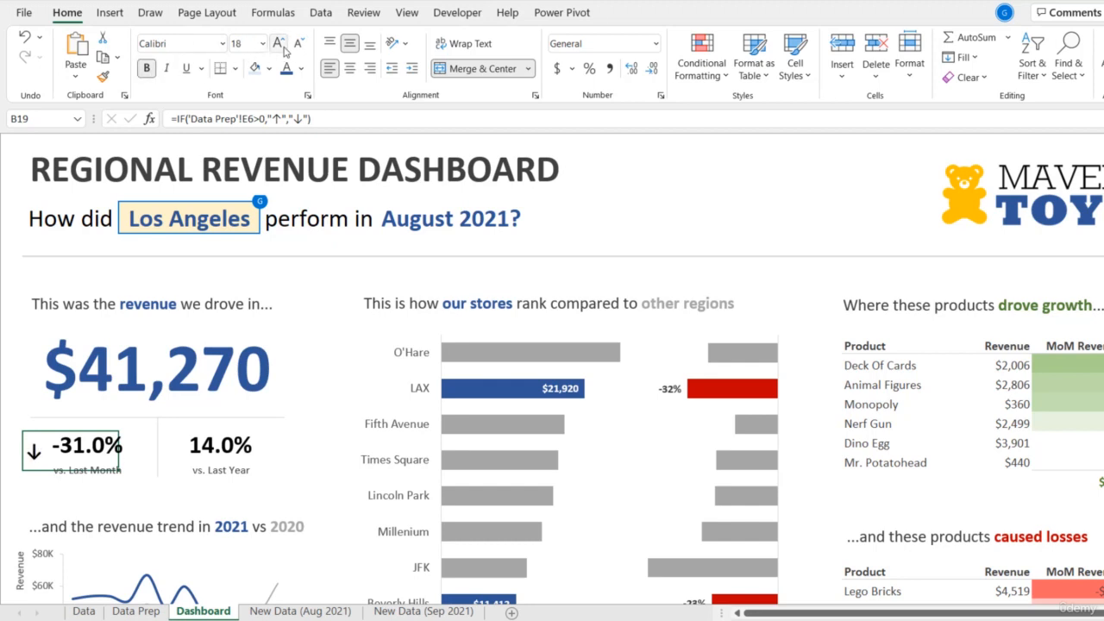
{"action": "left_click", "coordinate": [329, 43]}
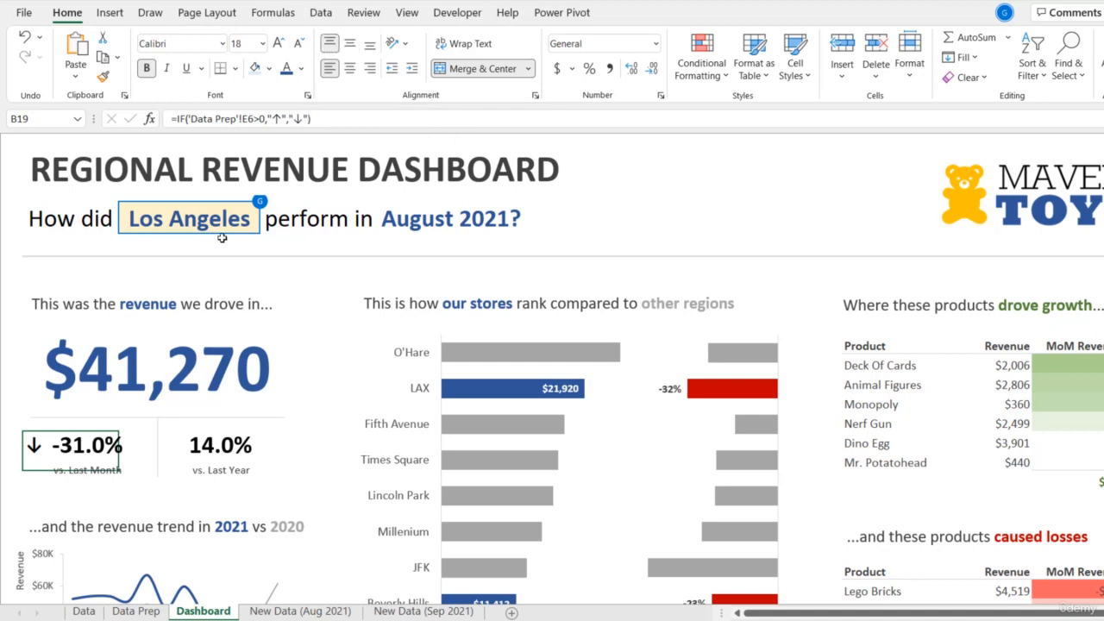
- Select both percentage text boxes with their vs. Last Month and vs. Last Year labels and shift them slightly upward together
{"action": "left_click", "coordinate": [103, 447]}
{"action": "left_click", "coordinate": [201, 452], "text": "shift"}
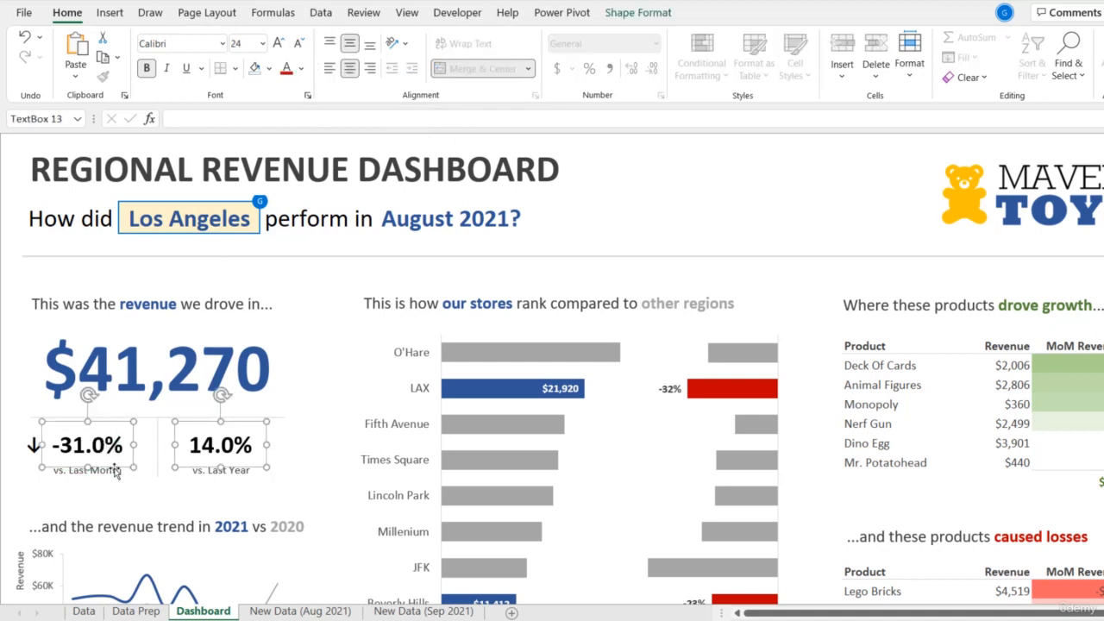
{"action": "left_click", "coordinate": [115, 470], "text": "shift"}
{"action": "left_click", "coordinate": [197, 473], "text": "shift"}
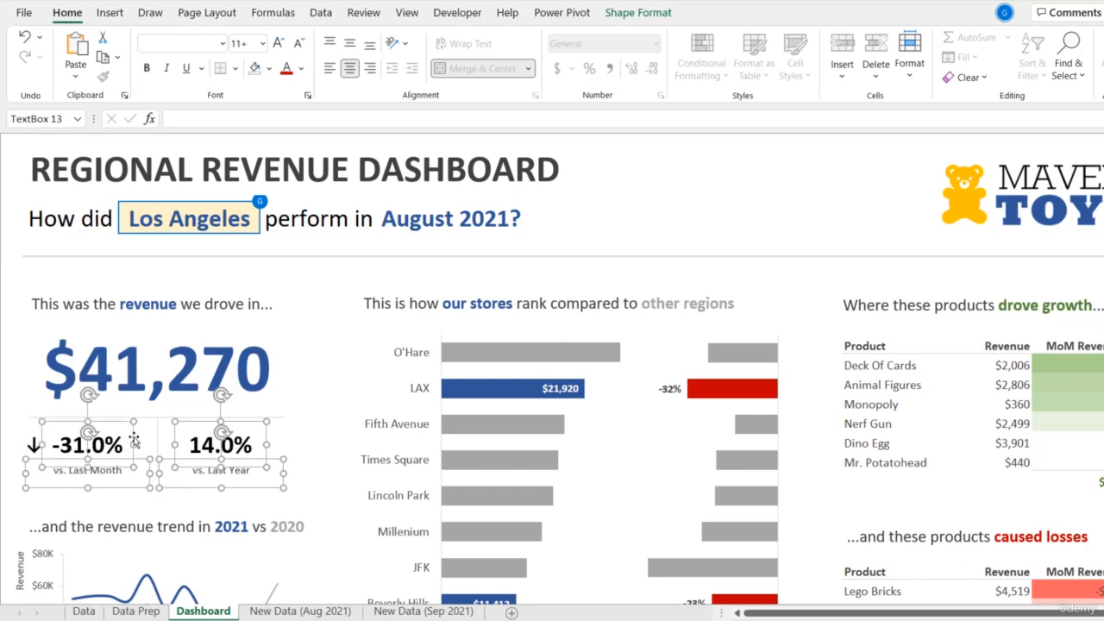
{"action": "left_click_drag", "start_coordinate": [133, 436], "coordinate": [134, 436]}
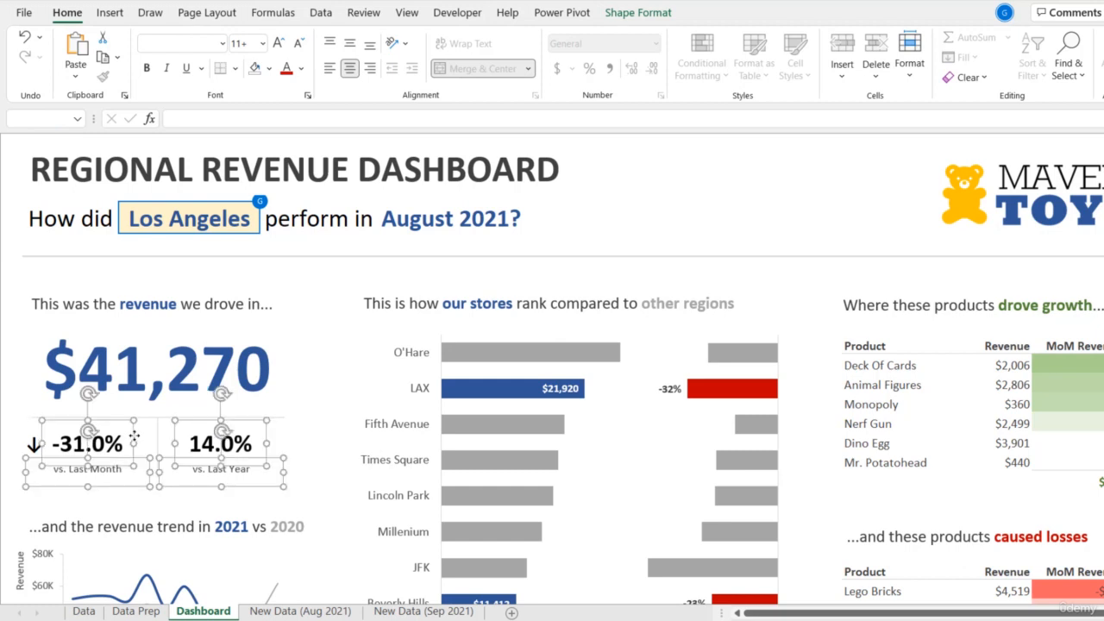
- Merge and center cells C19:C20 behind the vs. Last Year percentage
{"action": "left_click", "coordinate": [26, 445]}
{"action": "key", "text": "Right"}
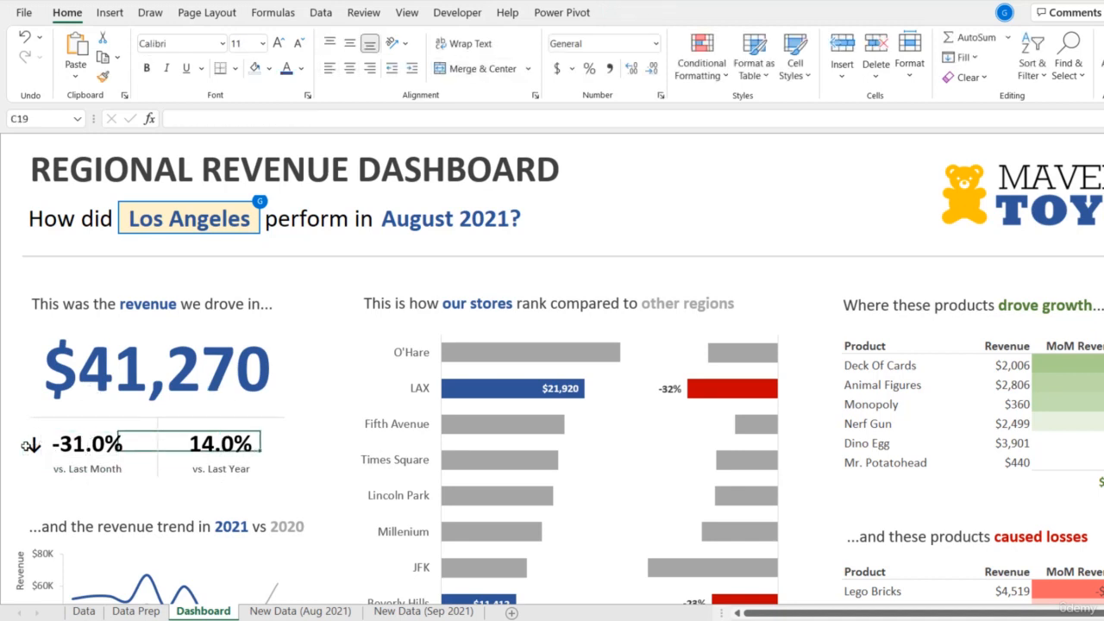
{"action": "left_click", "coordinate": [473, 70]}
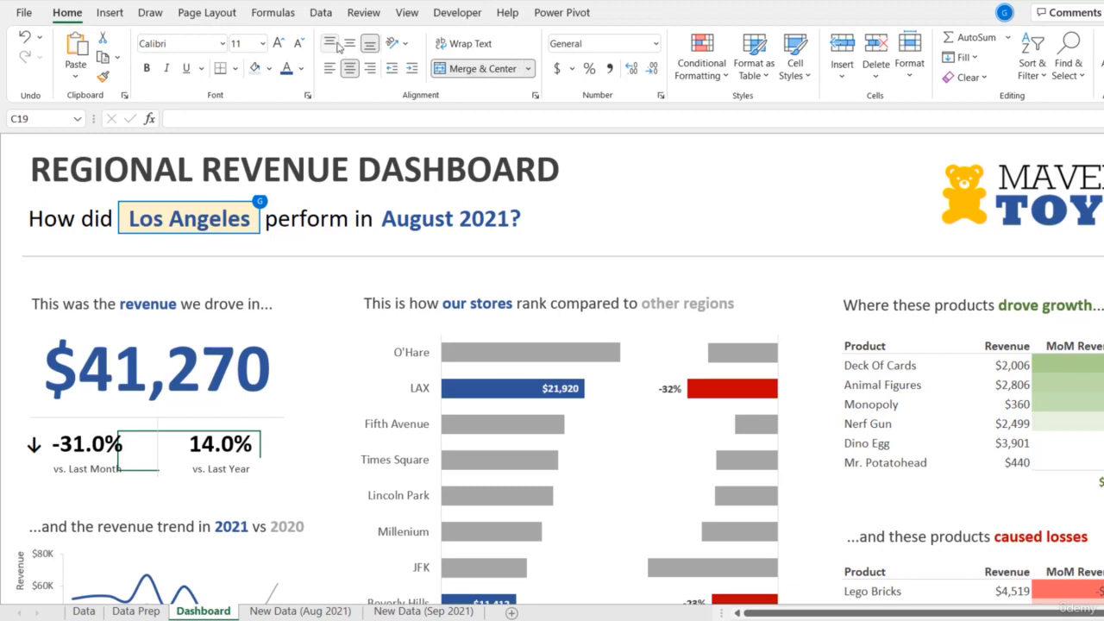
- Enter =IF('Data Prep'!E5>0,"↑","↓") in the merged cell C19 behind the vs. Last Year percentage
{"action": "type", "text": "="}
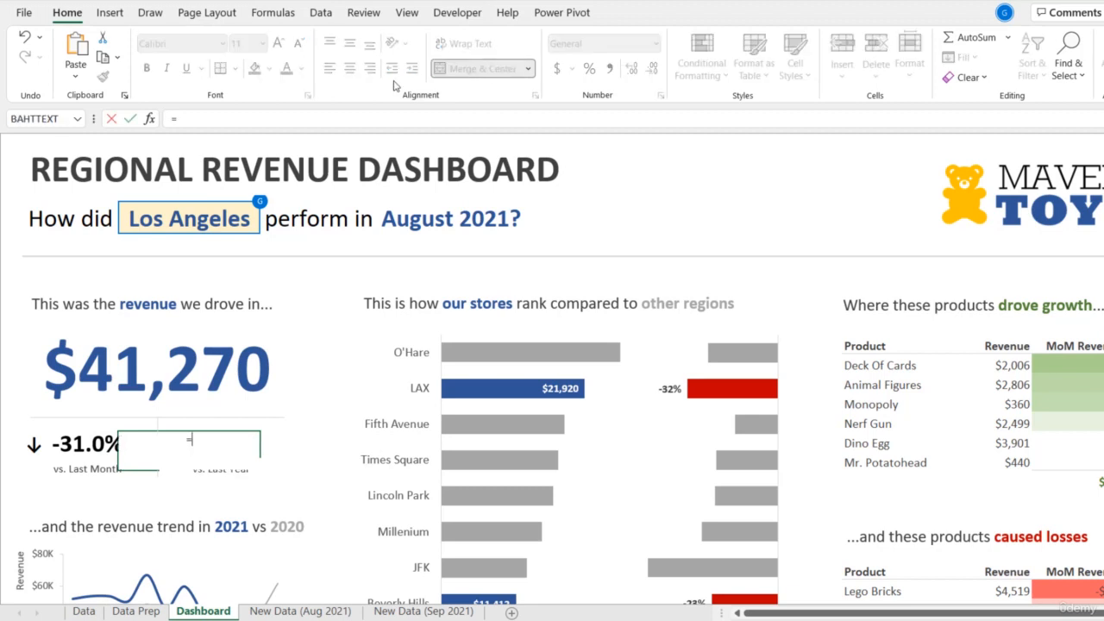
{"action": "type", "text": "IF"}
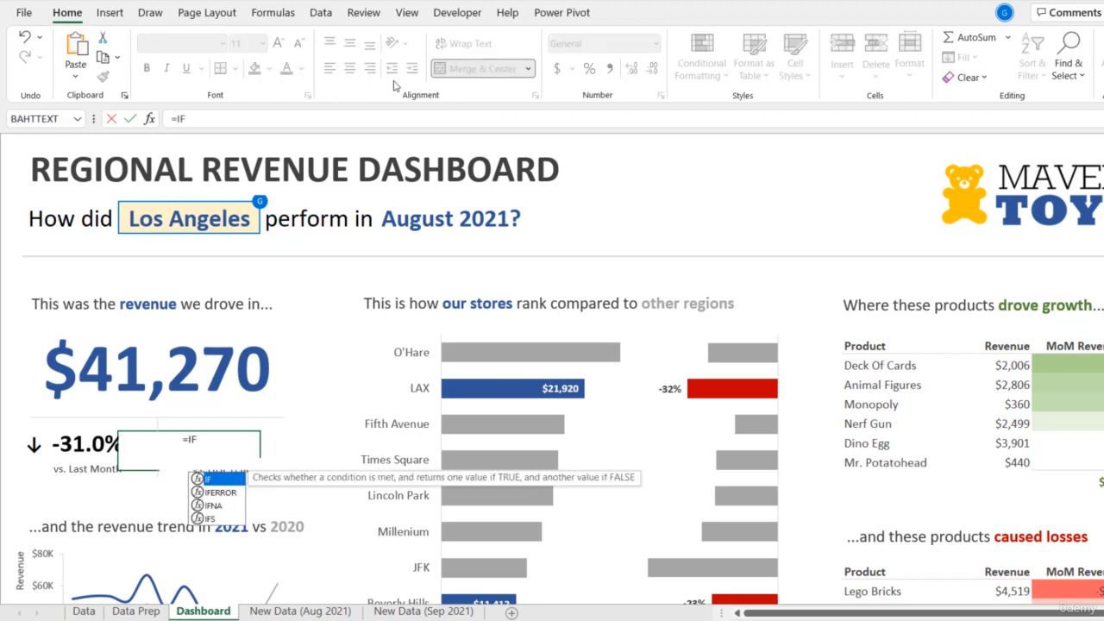
{"action": "type", "text": "("}
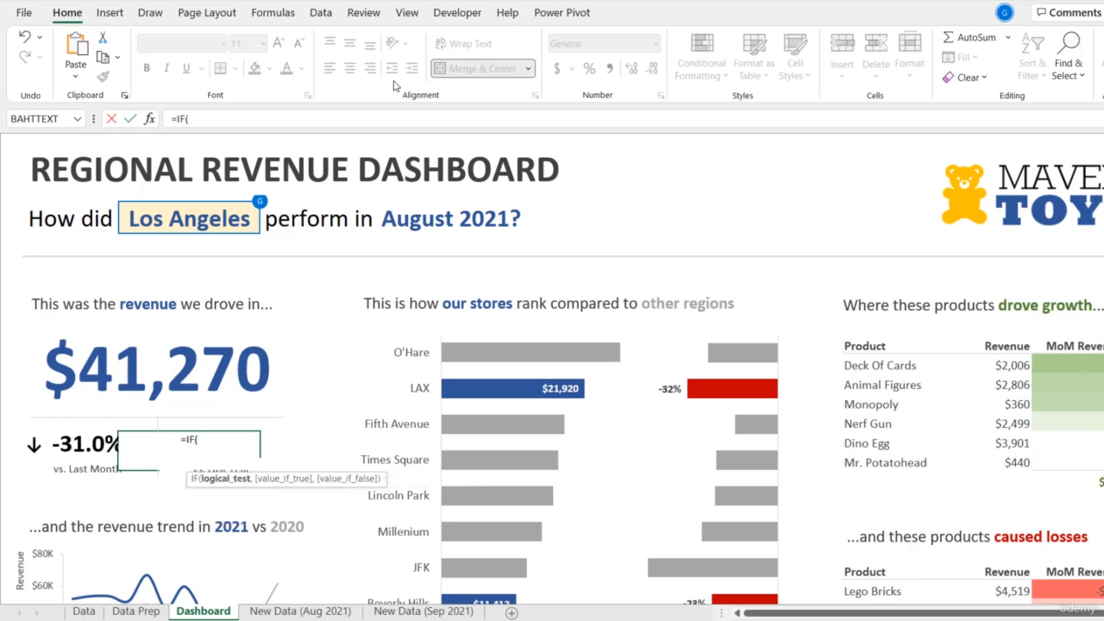
{"action": "left_click", "coordinate": [134, 610]}
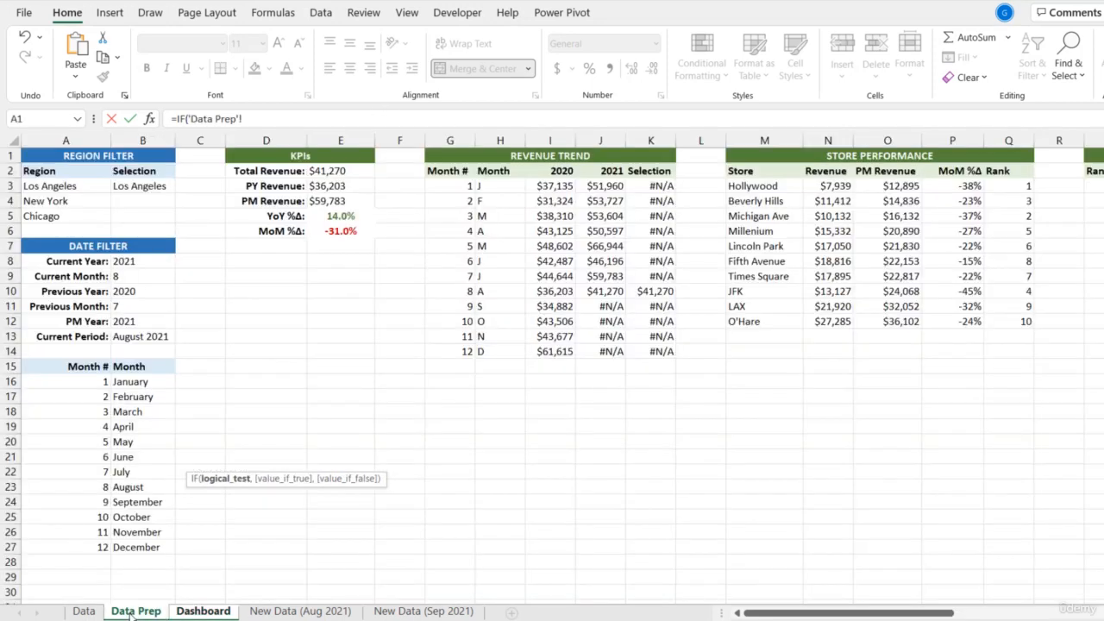
{"action": "left_click", "coordinate": [349, 218]}
{"action": "type", "text": ">"}
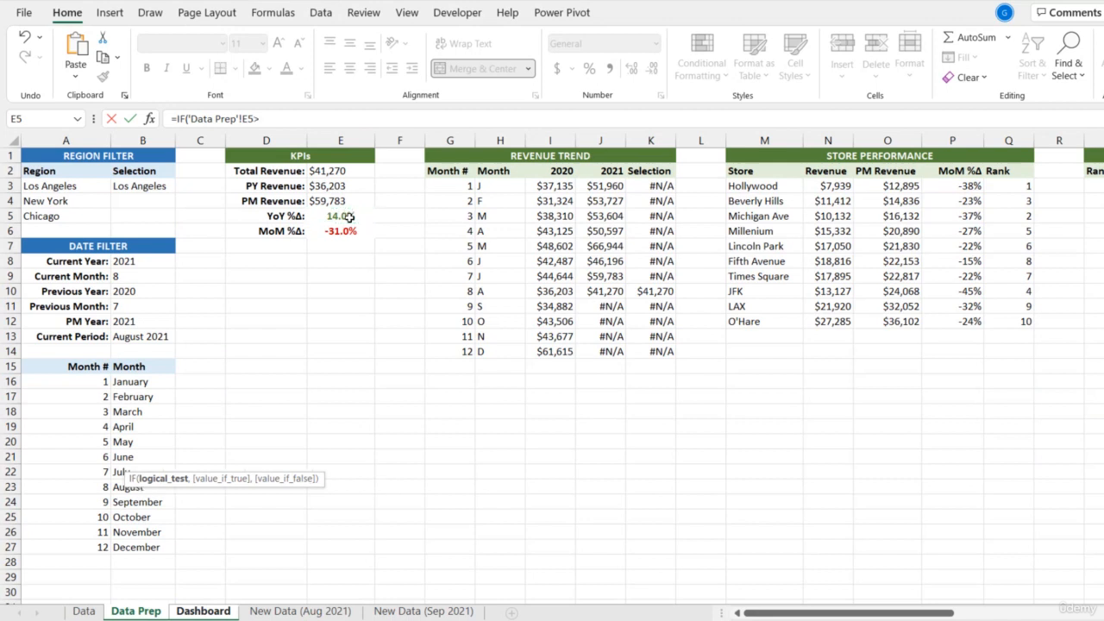
{"action": "type", "text": "0,"}
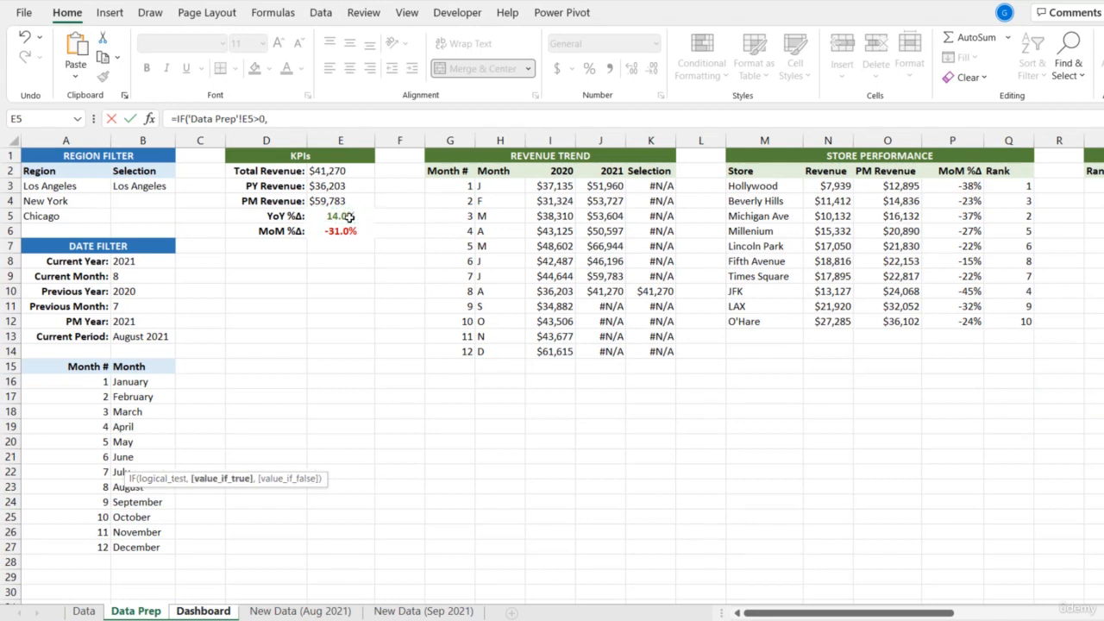
{"action": "type", "text": "\""}
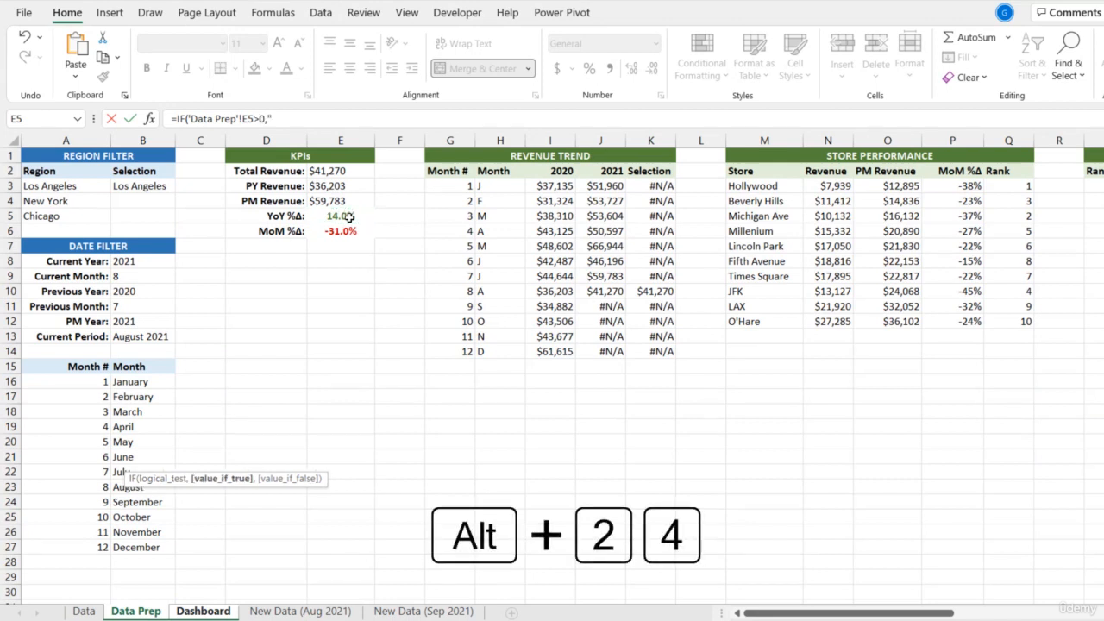
{"action": "type", "text": "↑\","}
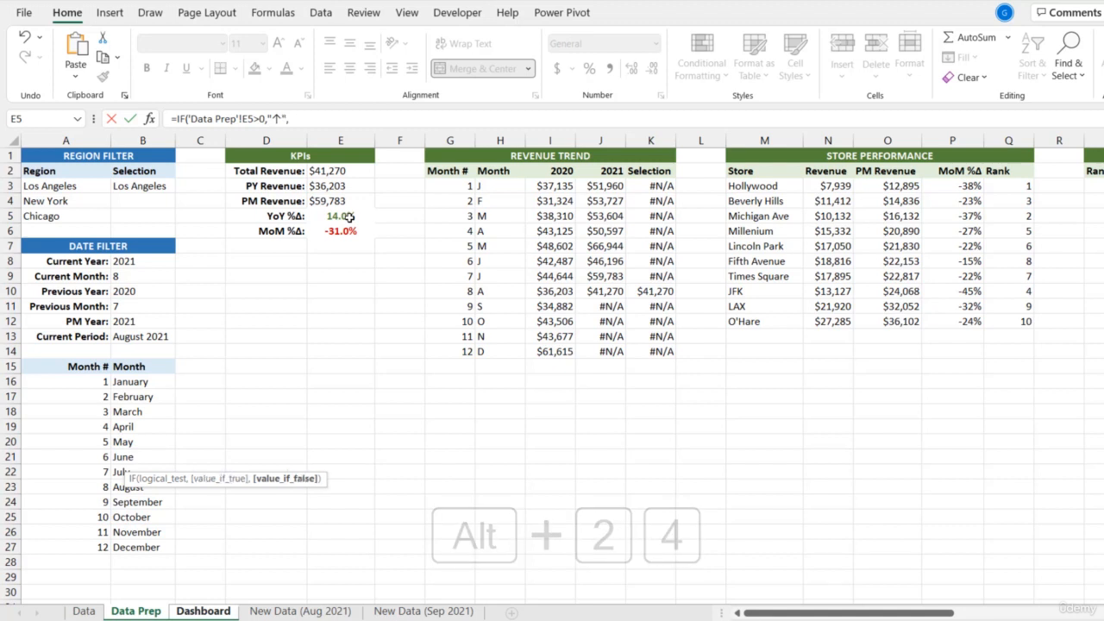
{"action": "type", "text": "\"↓"}
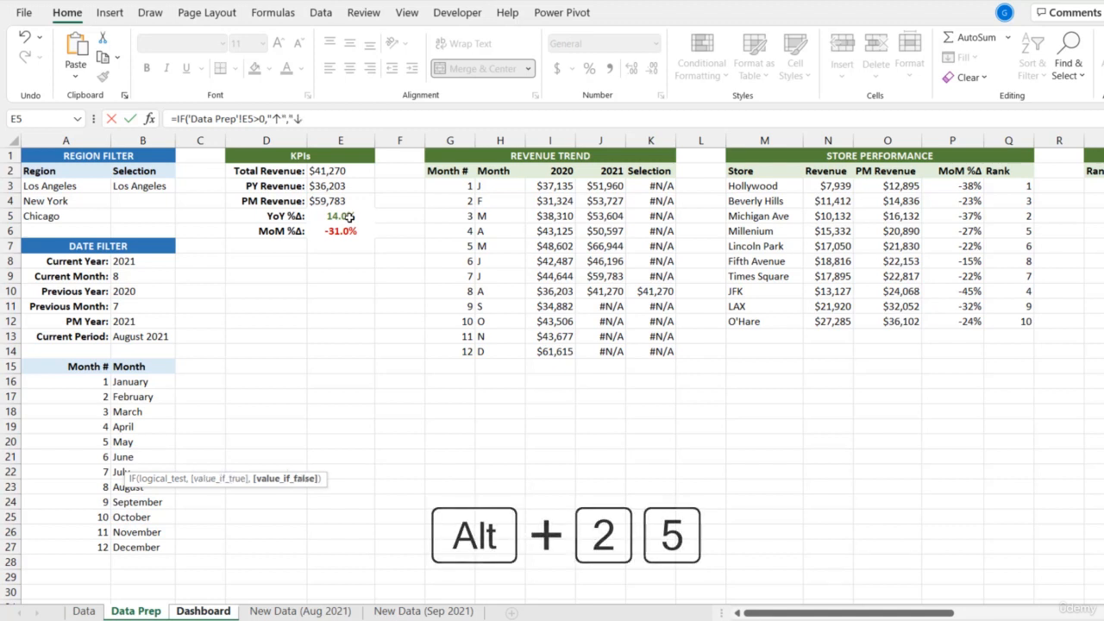
{"action": "type", "text": ")"}
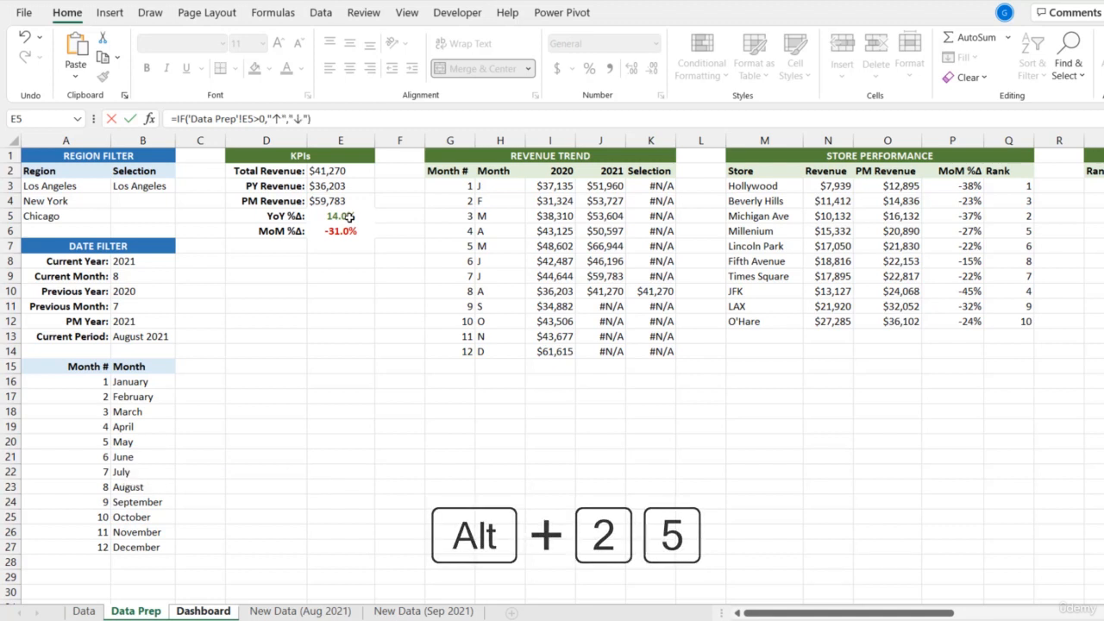
{"action": "key", "text": "Return"}
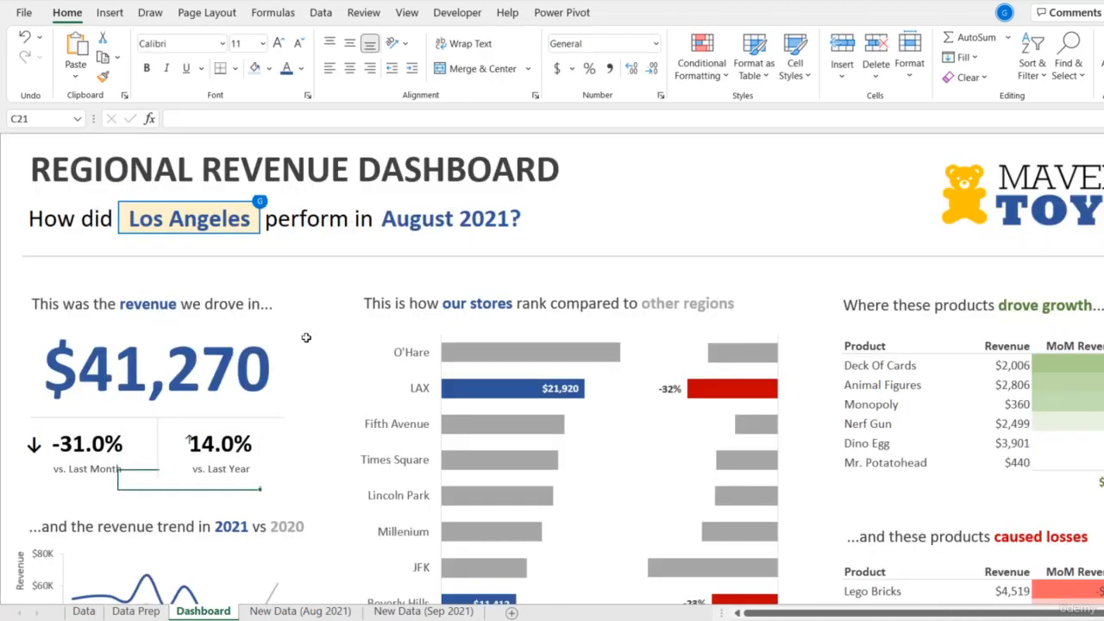
- Format the arrow in C19 as bold, size 18
{"action": "key", "text": "Up"}
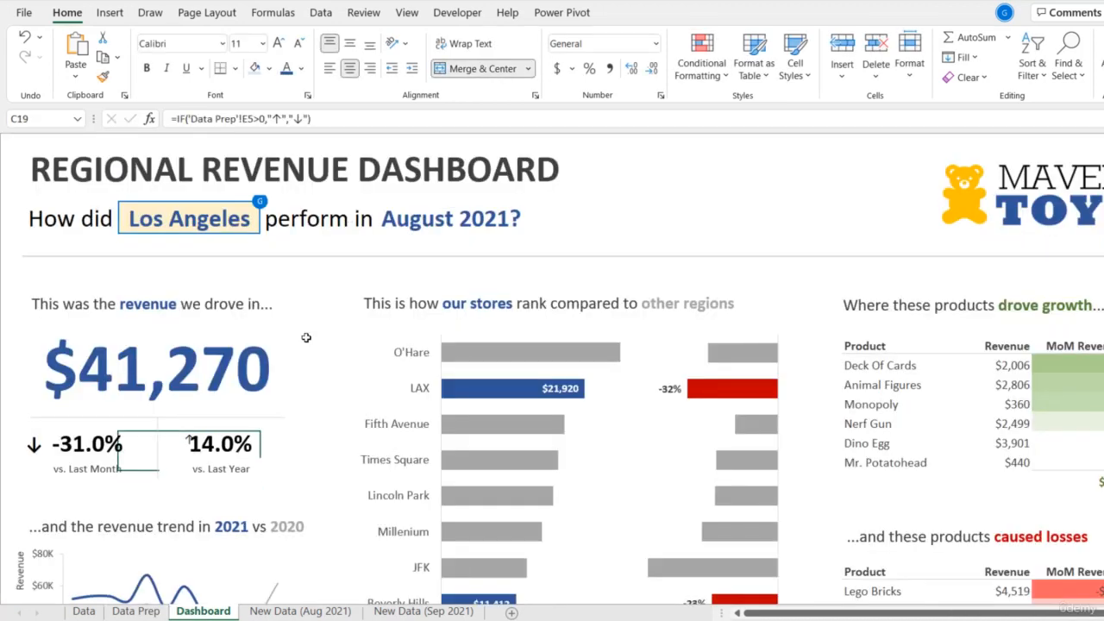
{"action": "left_click", "coordinate": [278, 45]}
{"action": "left_click", "coordinate": [278, 45]}
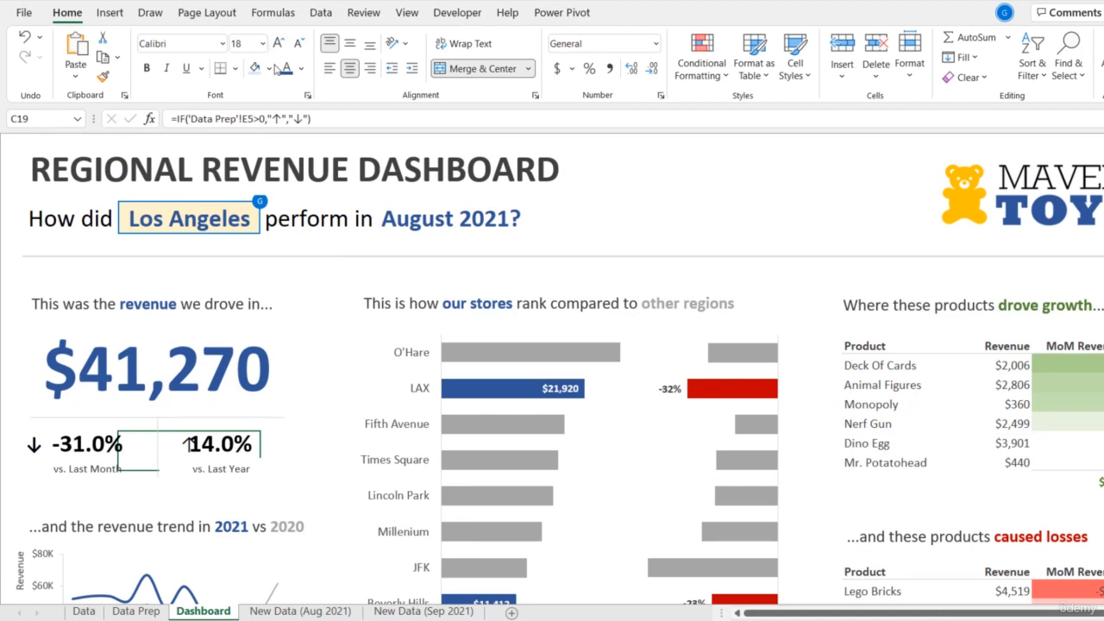
{"action": "left_click", "coordinate": [148, 71]}
- Shift the vs. Last Year percentage text box and its label together slightly to the right, clear of the arrow
{"action": "left_click", "coordinate": [220, 453]}
{"action": "left_click", "coordinate": [222, 474], "text": "shift"}
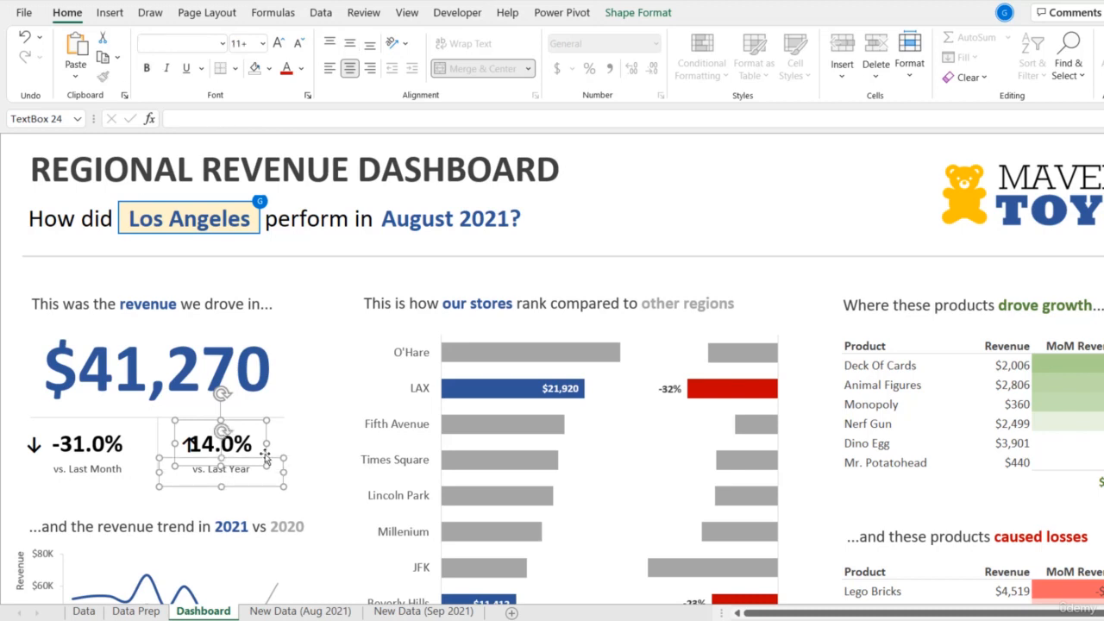
{"action": "left_click_drag", "start_coordinate": [266, 457], "coordinate": [275, 452]}
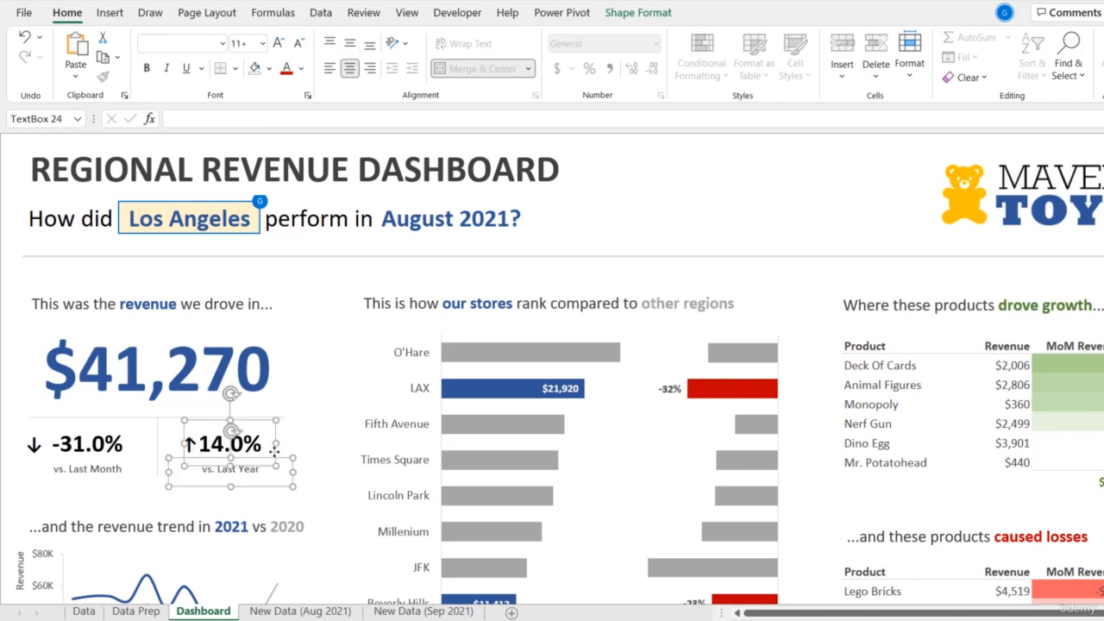
- Add trailing spaces after both arrows inside the quotes of the C19 formula to move the arrow away from the percentage
{"action": "left_click", "coordinate": [198, 442]}
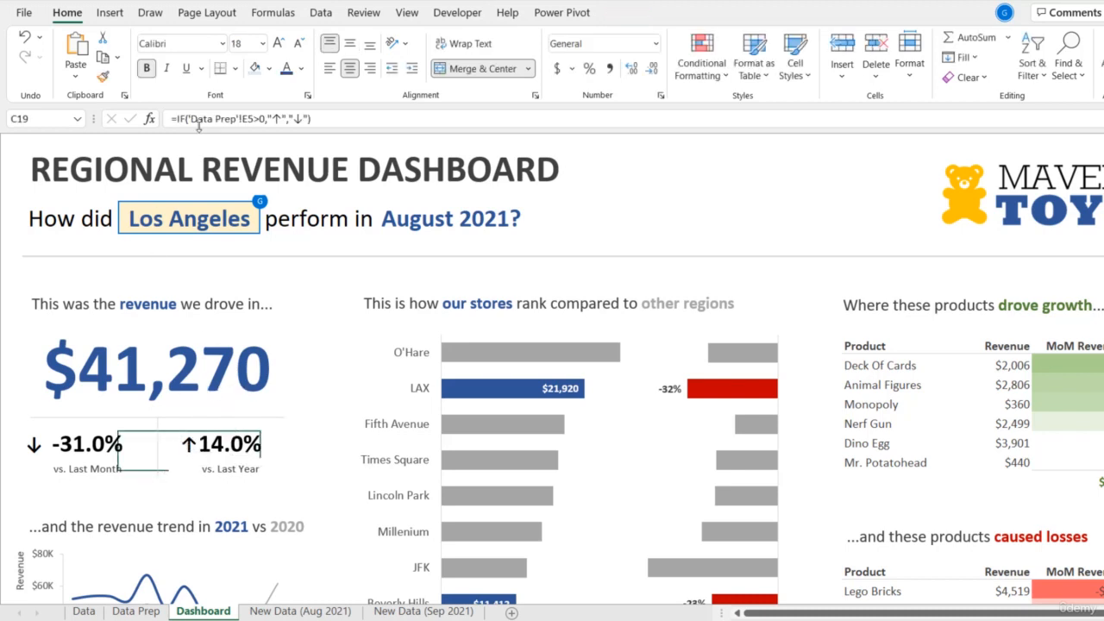
{"action": "left_click", "coordinate": [282, 118]}
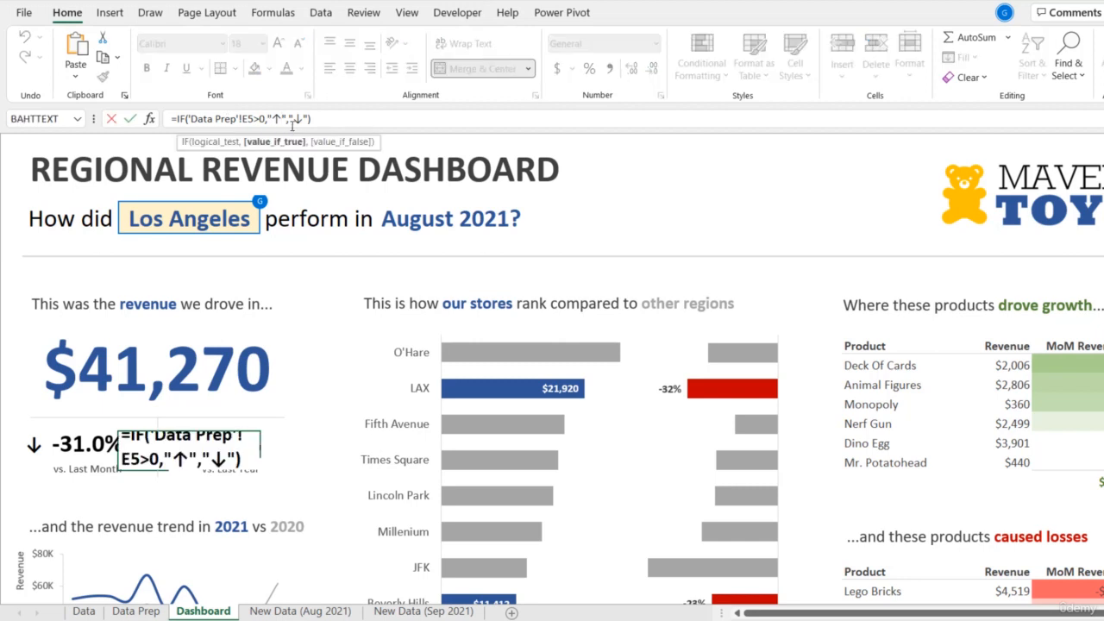
{"action": "left_click", "coordinate": [308, 118]}
{"action": "key", "text": "Return"}
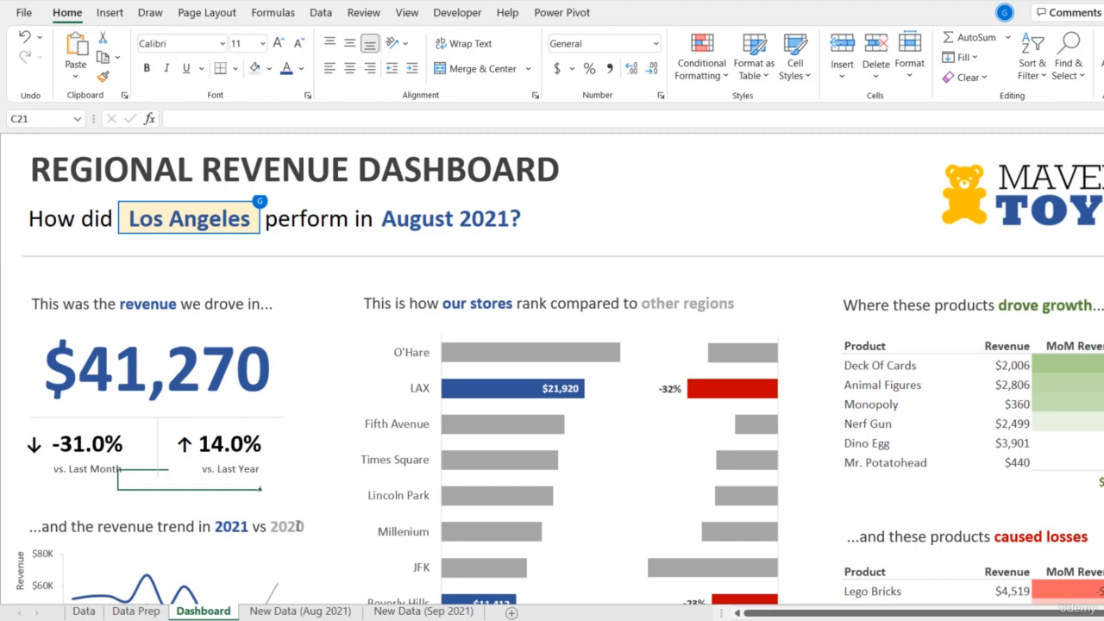
- Shift the vs. Last Month percentage text box and its label together slightly to the right
{"action": "left_click", "coordinate": [121, 442]}
{"action": "left_click", "coordinate": [105, 467]}
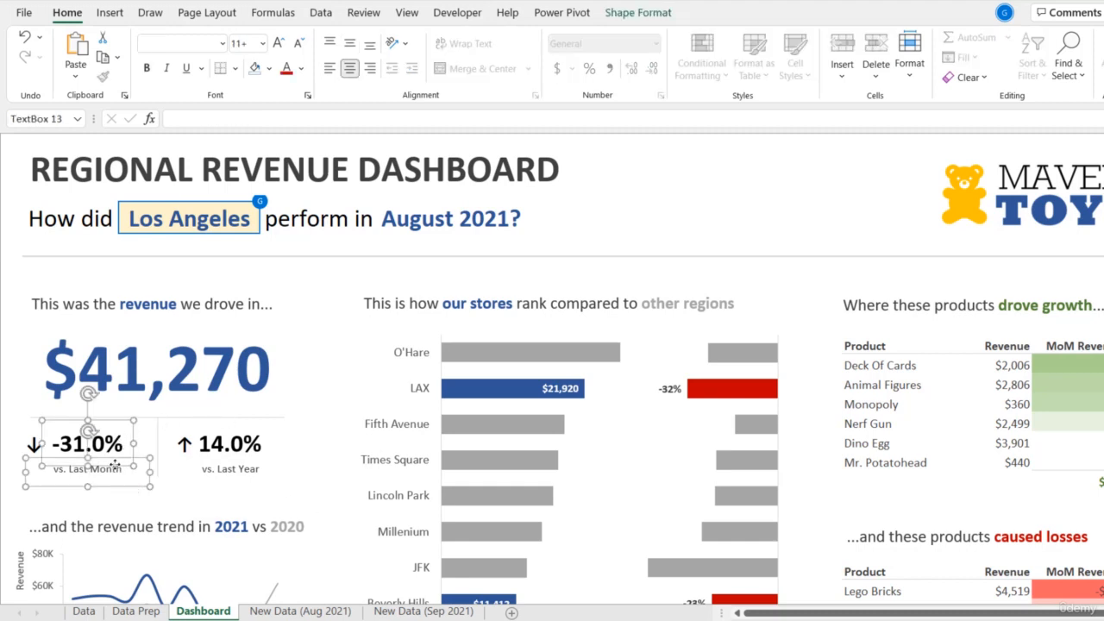
{"action": "left_click_drag", "start_coordinate": [115, 464], "coordinate": [121, 464]}
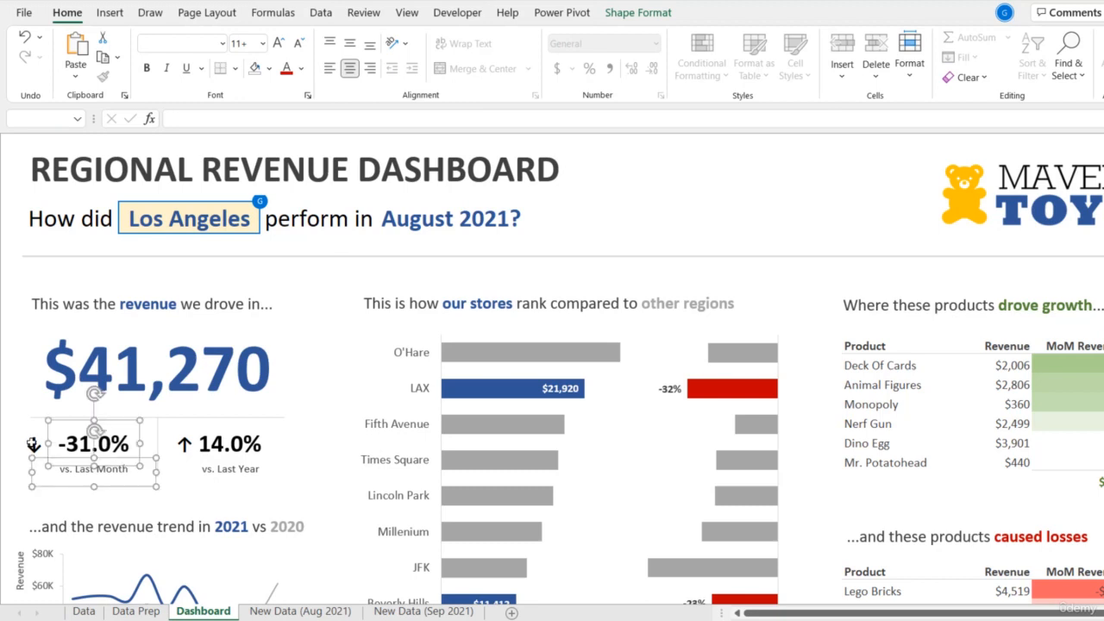
- Add leading spaces before both arrows inside the quotes of the B19 formula to bring the arrow closer to the percentage
{"action": "left_click", "coordinate": [32, 445]}
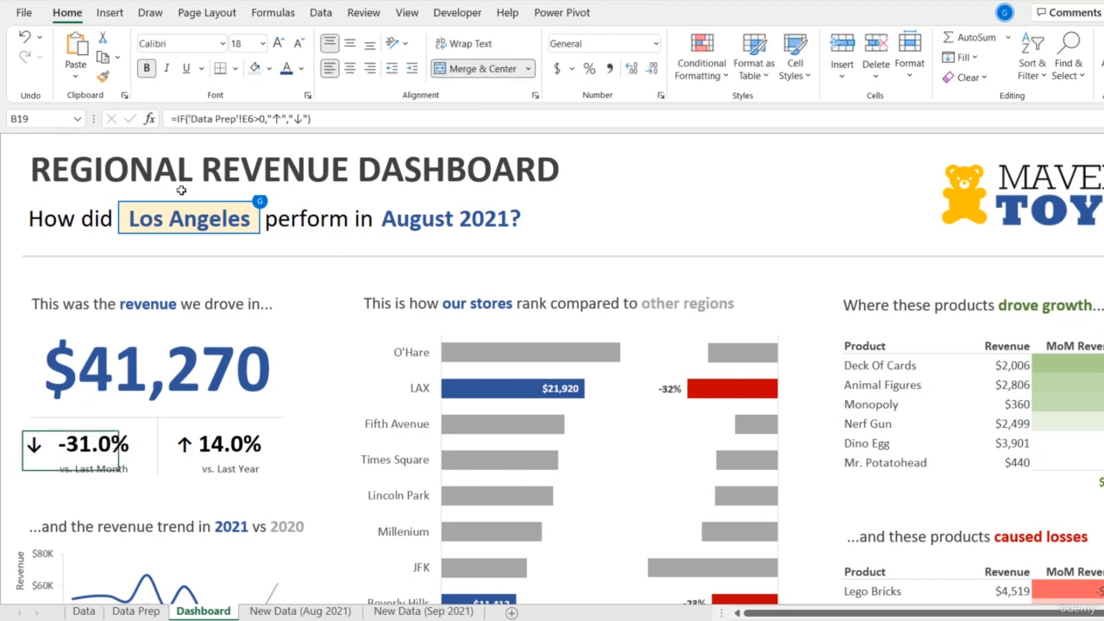
{"action": "left_click", "coordinate": [272, 118]}
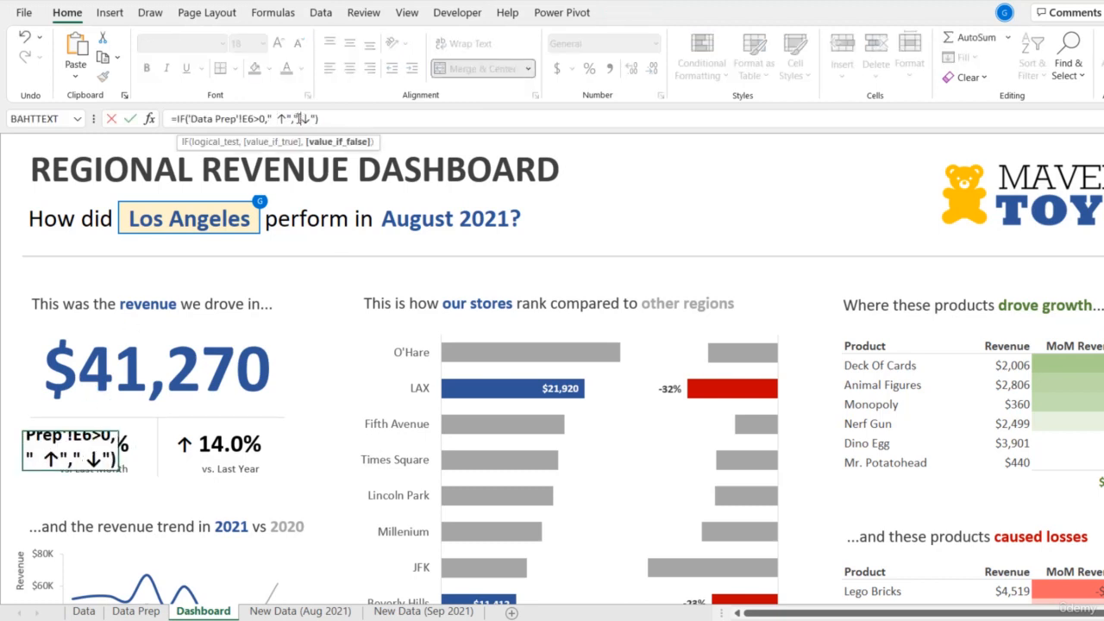
{"action": "key", "text": "Return"}
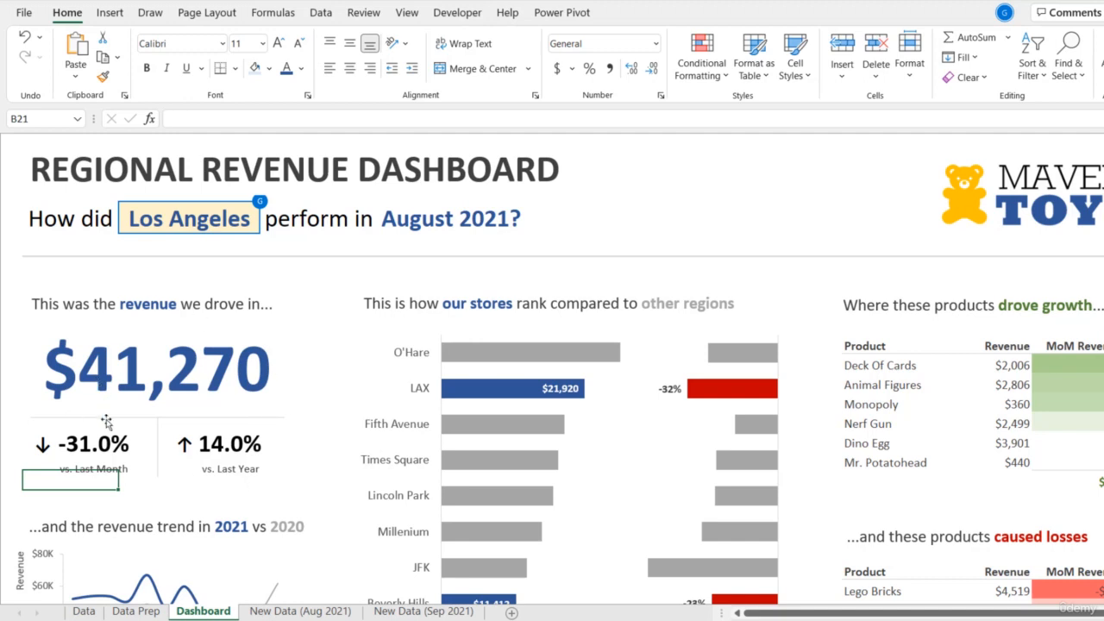
- Set up a new formula-based conditional formatting rule for B19 with the condition ='Data Prep'!$E$6>0
{"action": "left_click", "coordinate": [26, 449]}
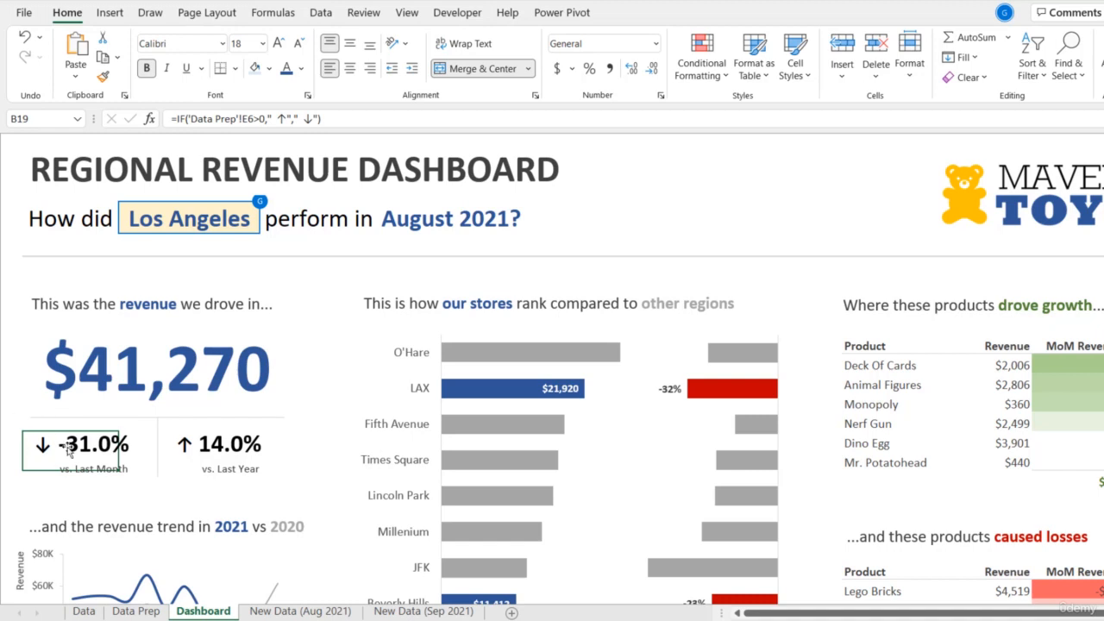
{"action": "left_click", "coordinate": [701, 67]}
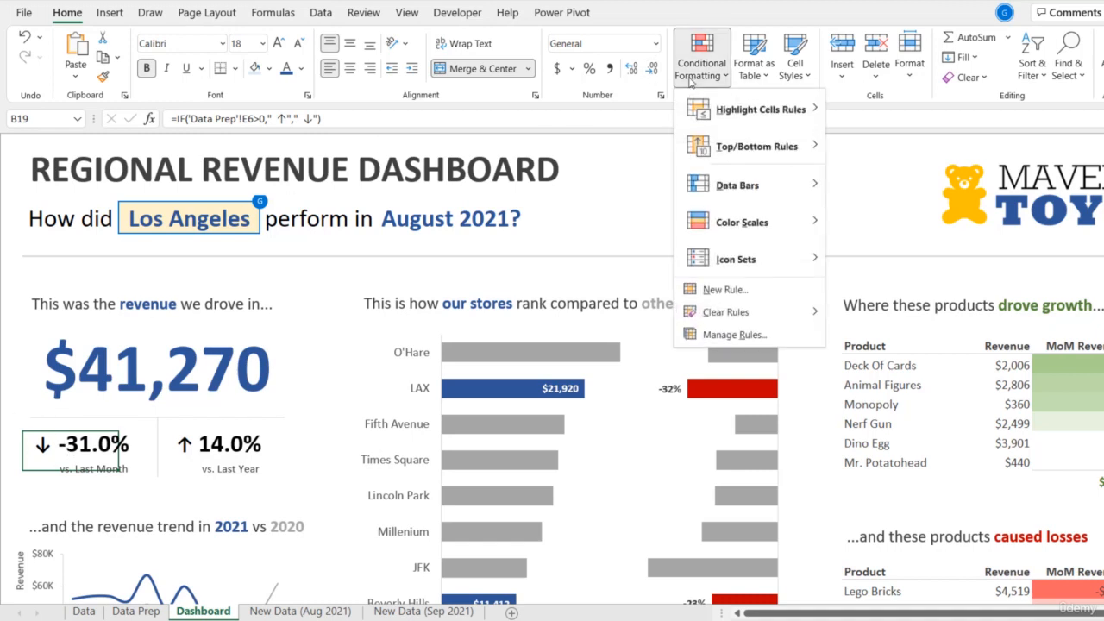
{"action": "left_click", "coordinate": [721, 290]}
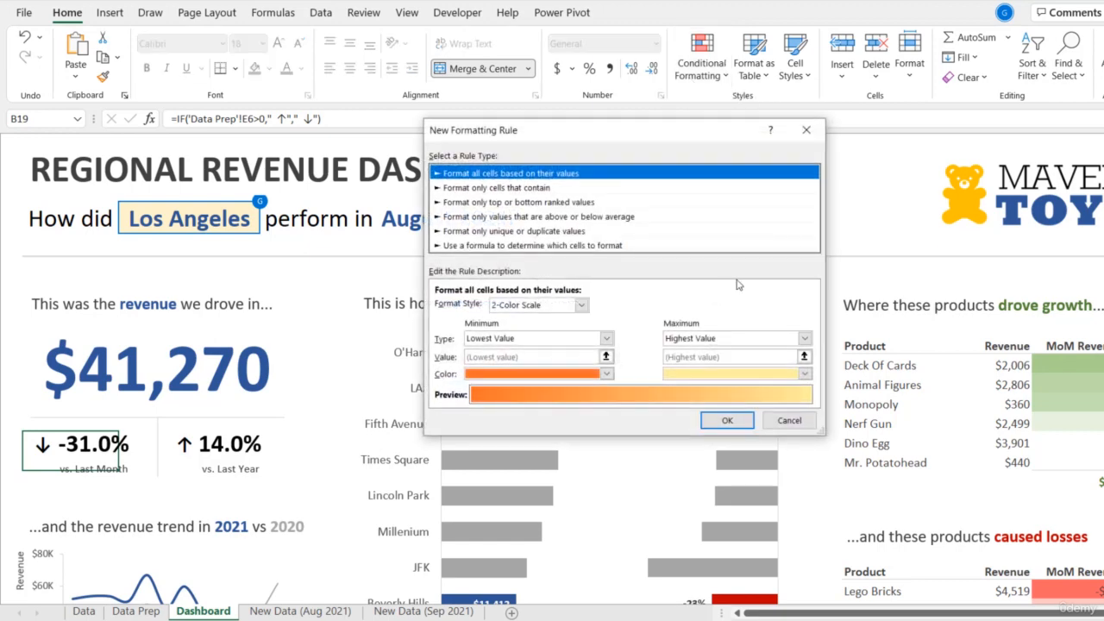
{"action": "left_click", "coordinate": [491, 246]}
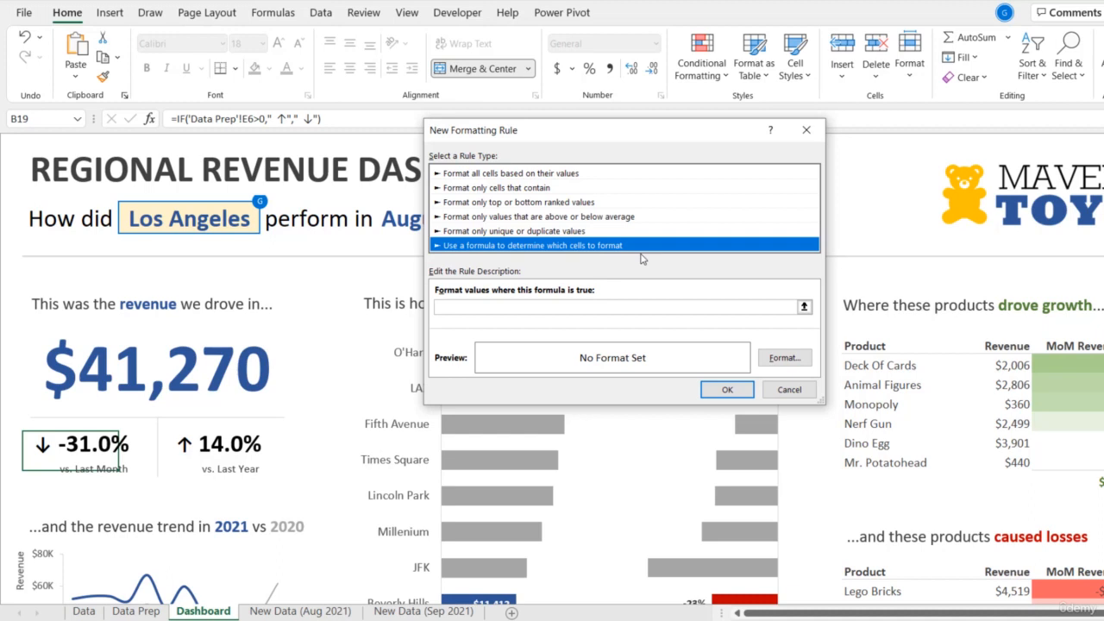
{"action": "left_click", "coordinate": [483, 306]}
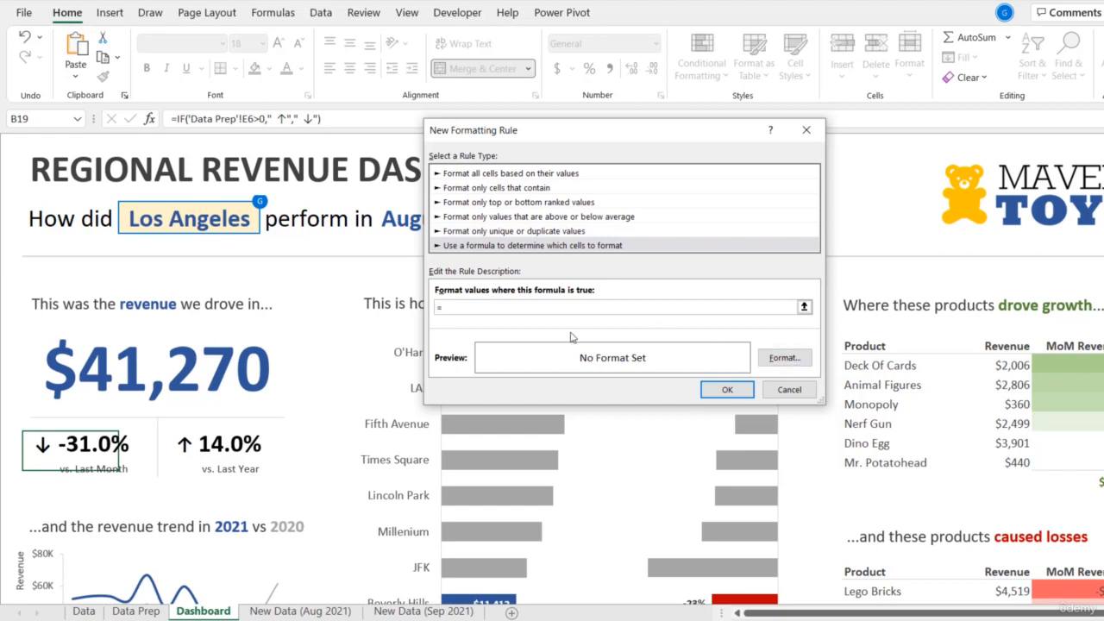
{"action": "left_click", "coordinate": [138, 611]}
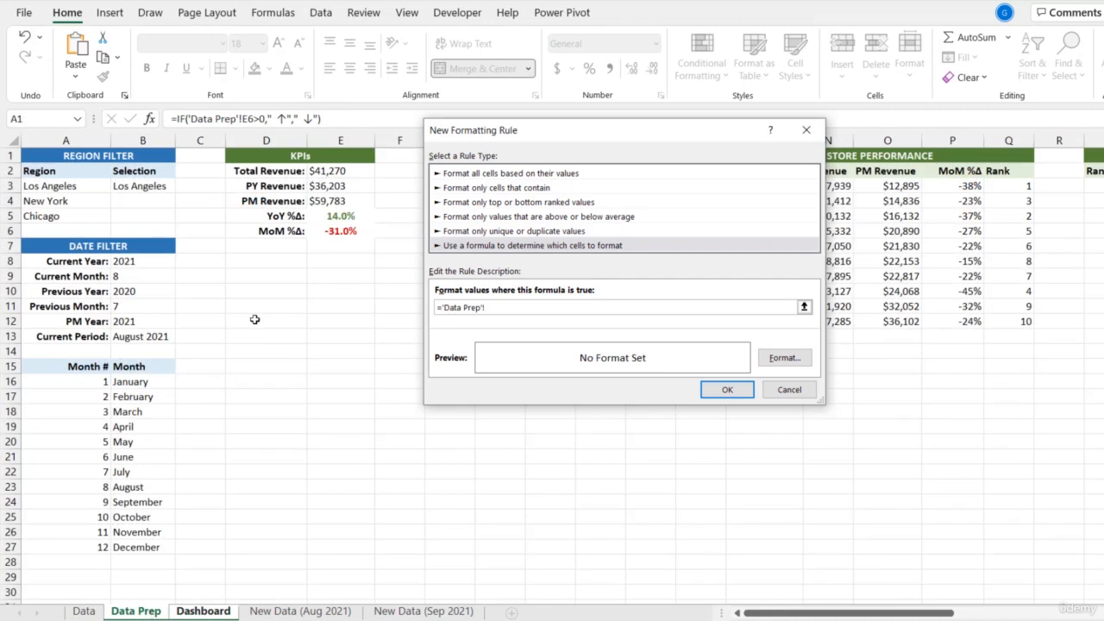
{"action": "left_click", "coordinate": [344, 232]}
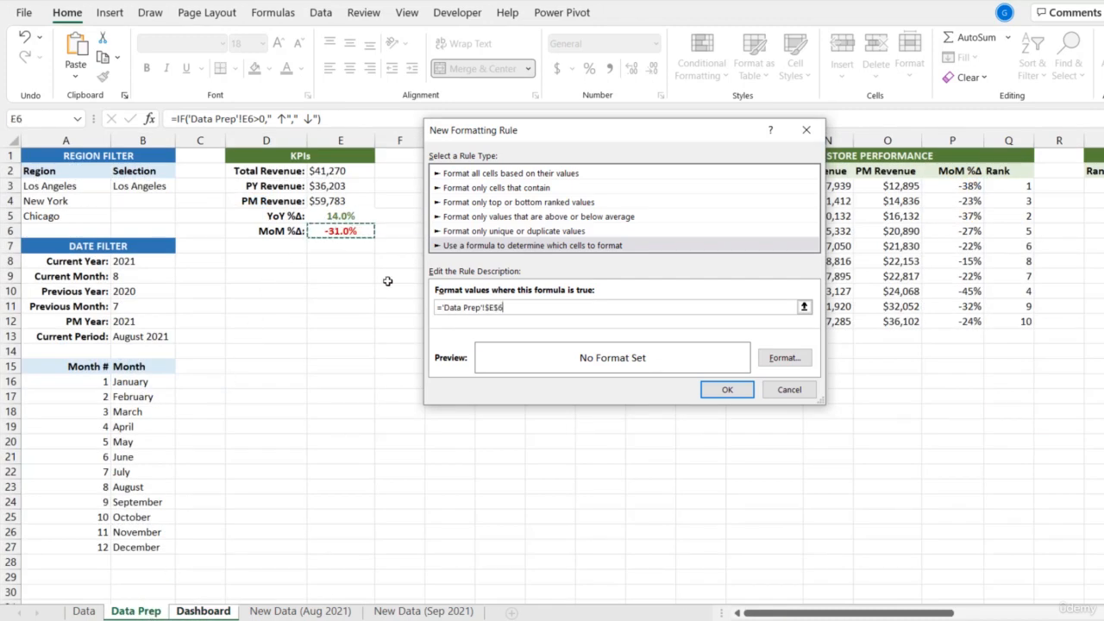
{"action": "type", "text": ">0"}
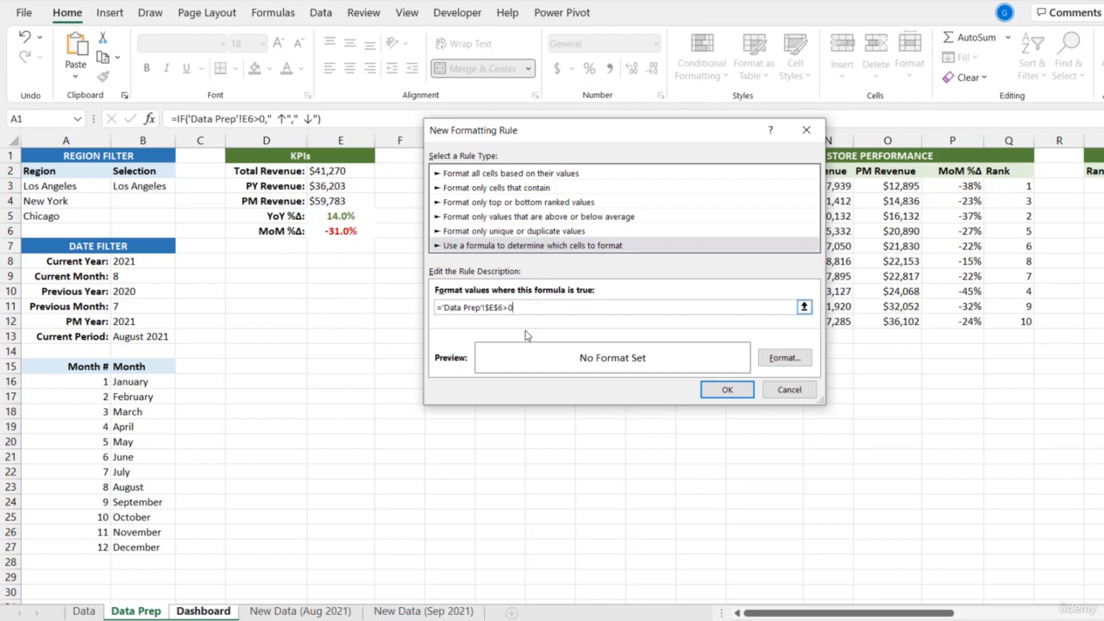
- Set the new rule's font color to dark green from the theme colors
{"action": "left_click", "coordinate": [783, 356]}
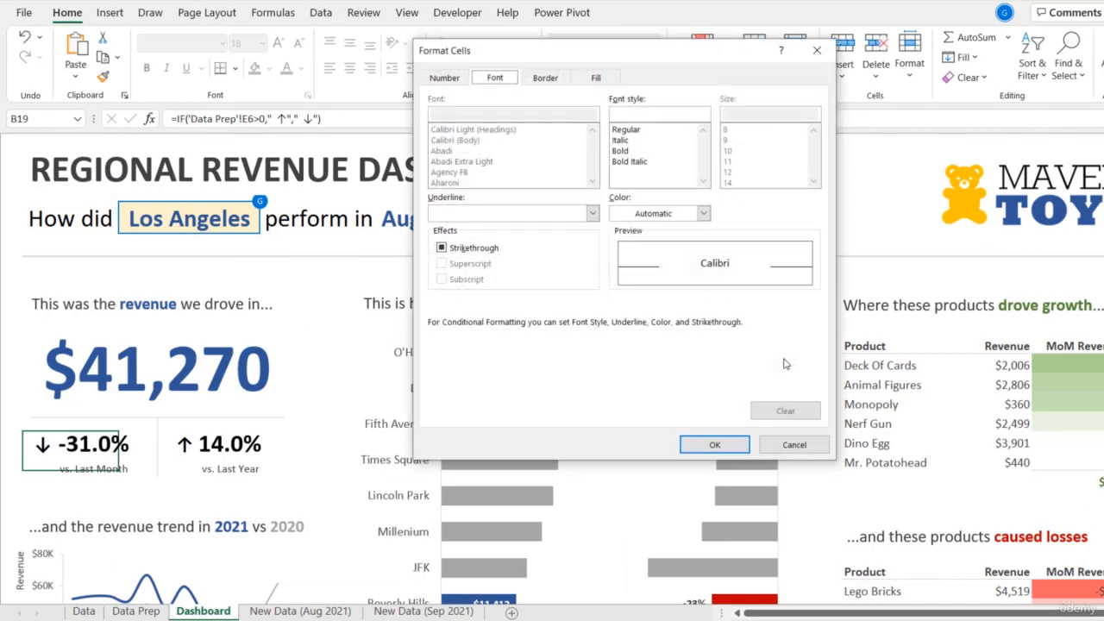
{"action": "left_click", "coordinate": [704, 213]}
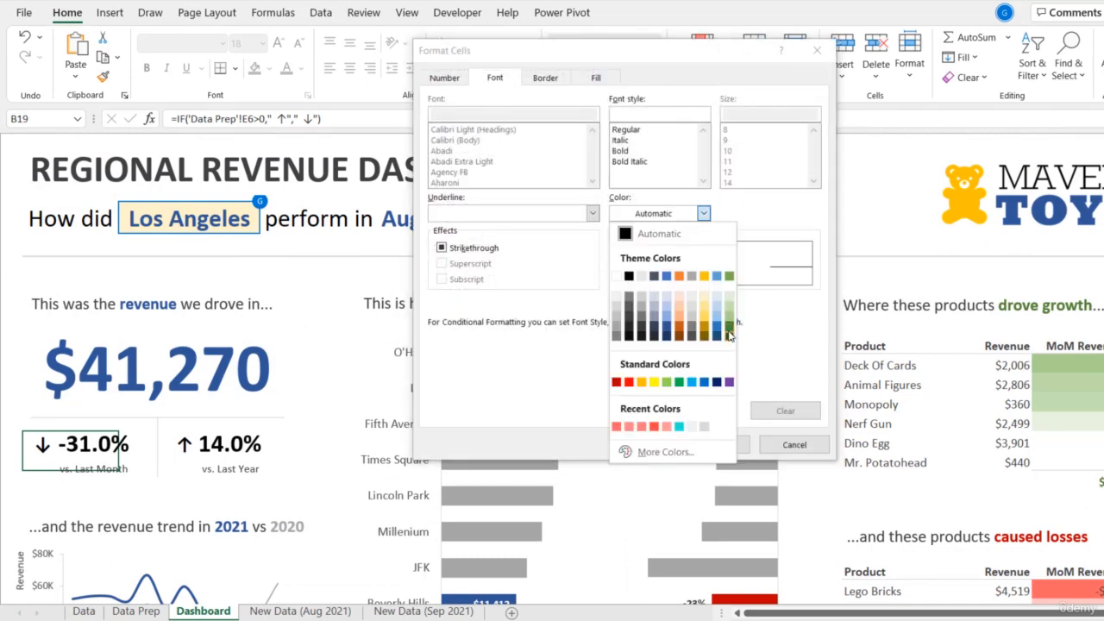
{"action": "left_click", "coordinate": [730, 327]}
{"action": "left_click", "coordinate": [716, 443]}
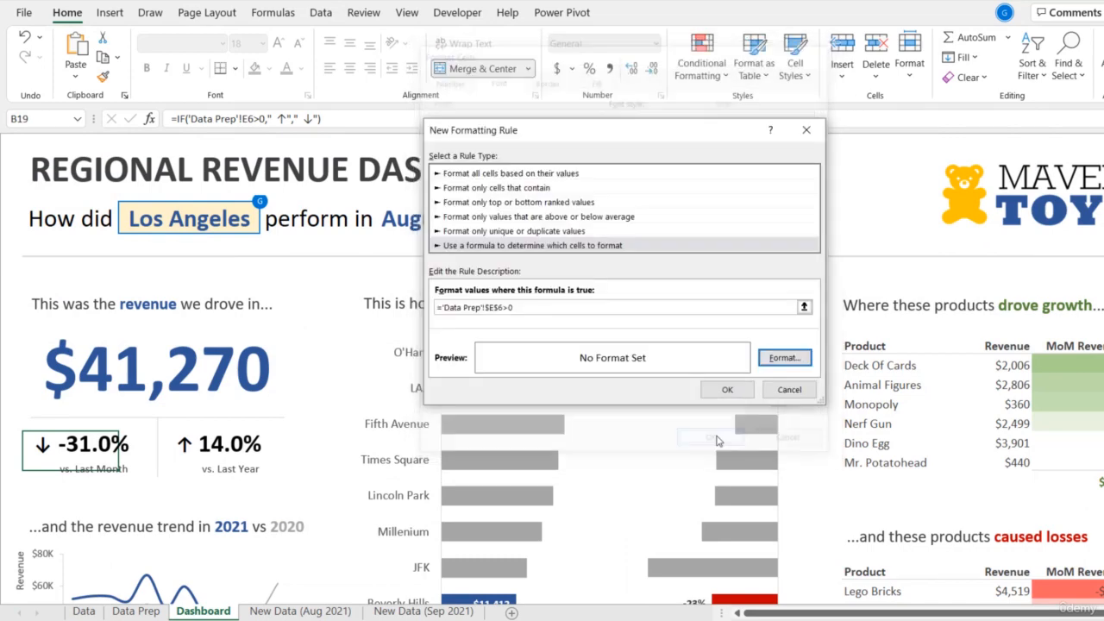
- Save the green rule and set up a second formula-based conditional formatting rule for B19 with the condition ='Data Prep'!$E$6<0
{"action": "left_click", "coordinate": [728, 390]}
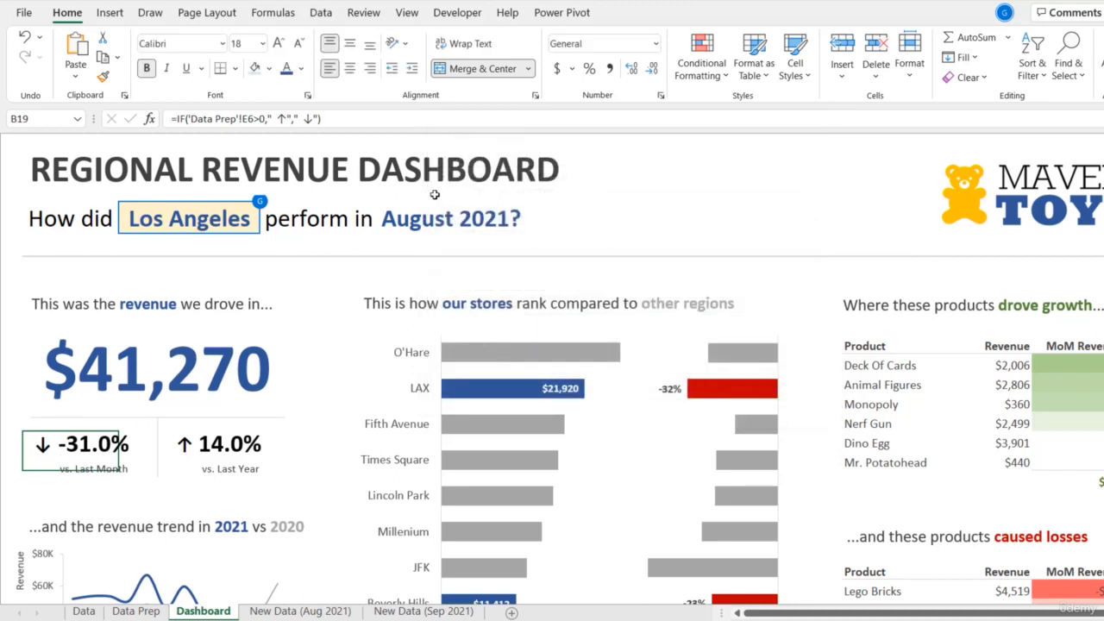
{"action": "left_click", "coordinate": [702, 67]}
{"action": "left_click", "coordinate": [694, 293]}
{"action": "left_click", "coordinate": [600, 231]}
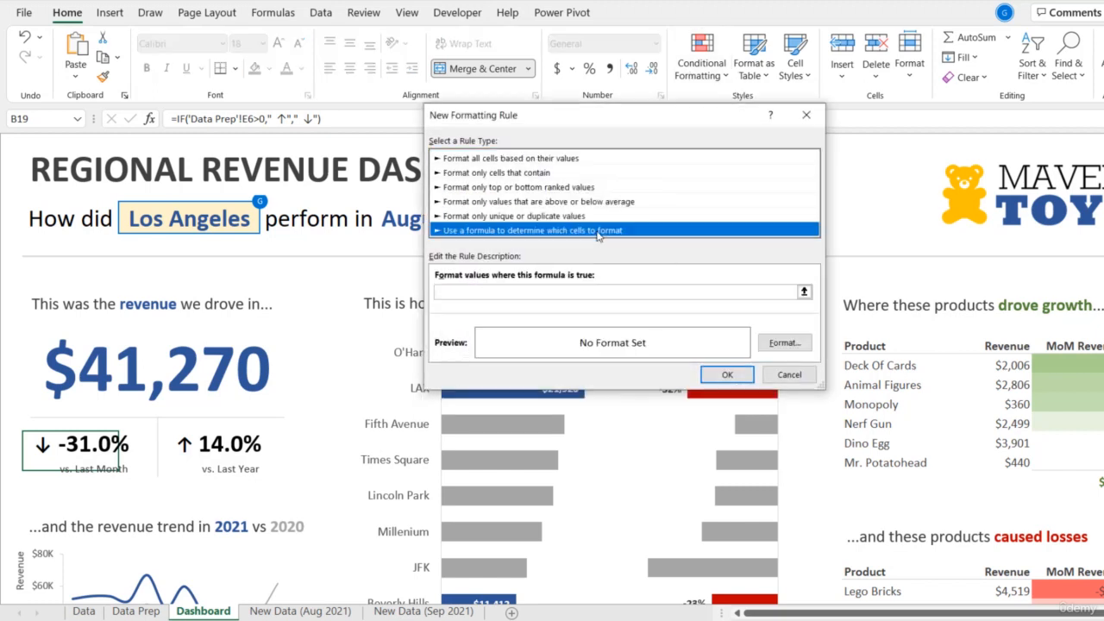
{"action": "left_click", "coordinate": [510, 292]}
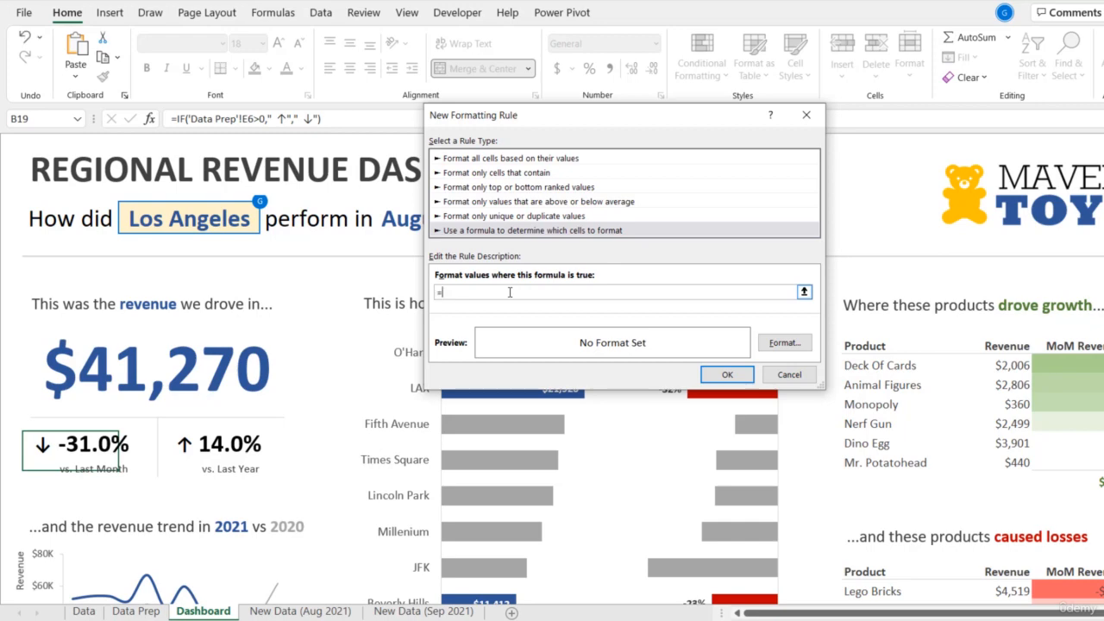
{"action": "left_click", "coordinate": [136, 611]}
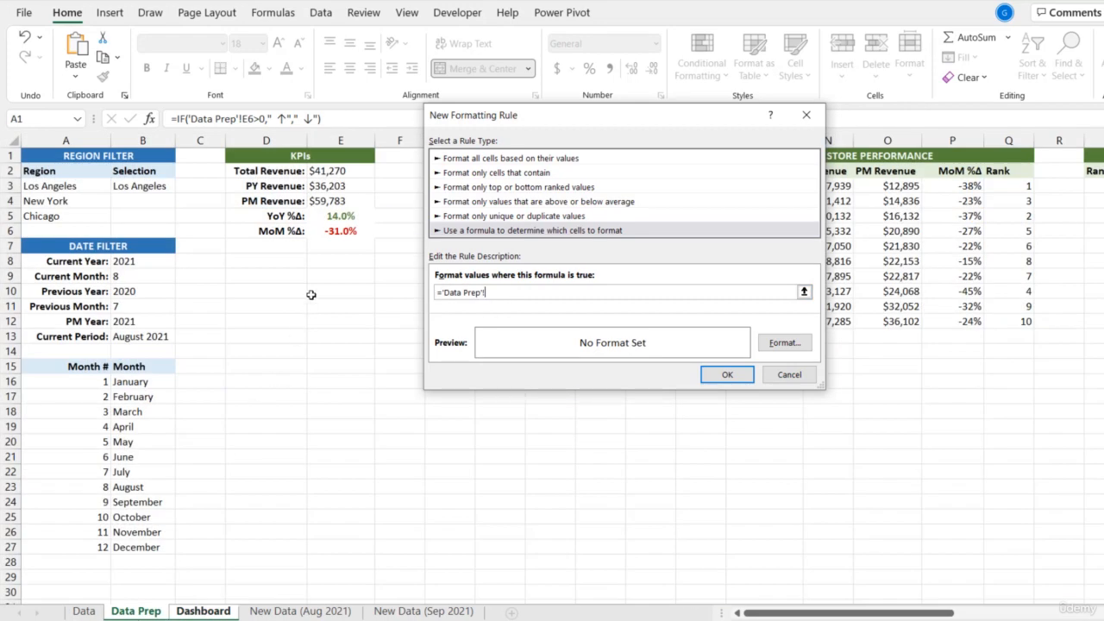
{"action": "left_click", "coordinate": [341, 231]}
{"action": "type", "text": "<0"}
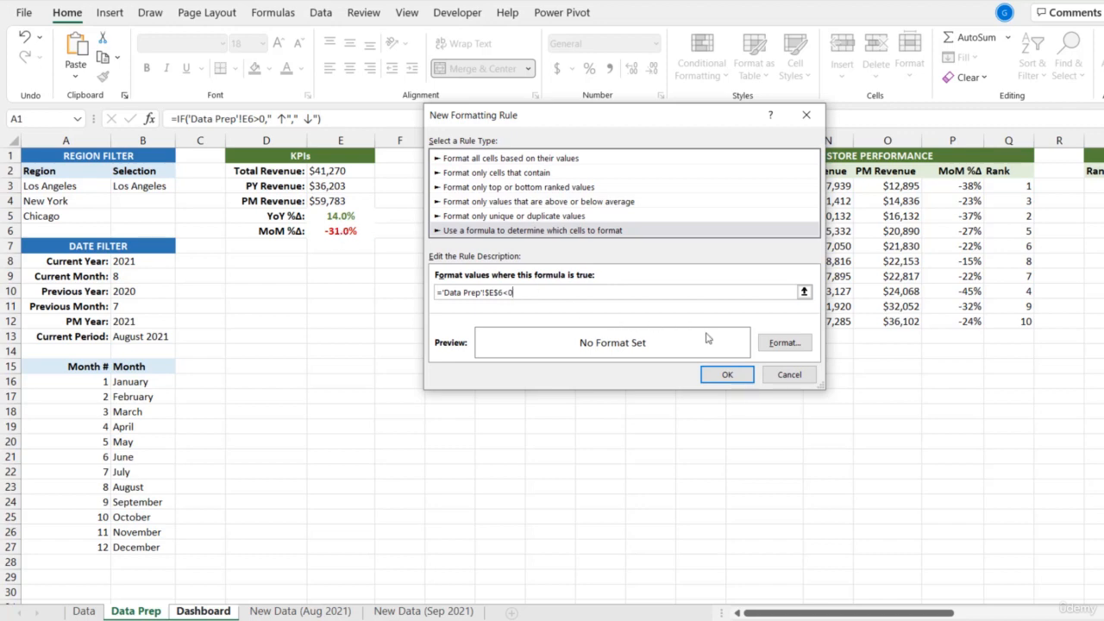
- Set the negative-value rule's font color to dark red from the standard colors and apply the rule to B19
{"action": "left_click", "coordinate": [785, 343]}
{"action": "left_click", "coordinate": [704, 199]}
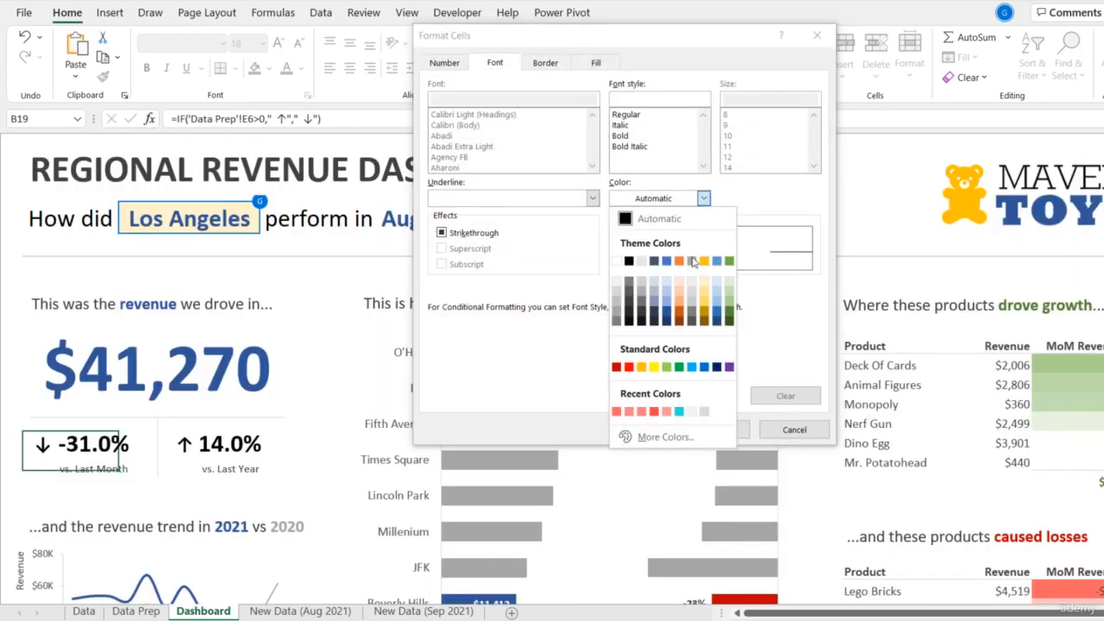
{"action": "left_click", "coordinate": [618, 367]}
{"action": "left_click", "coordinate": [712, 429]}
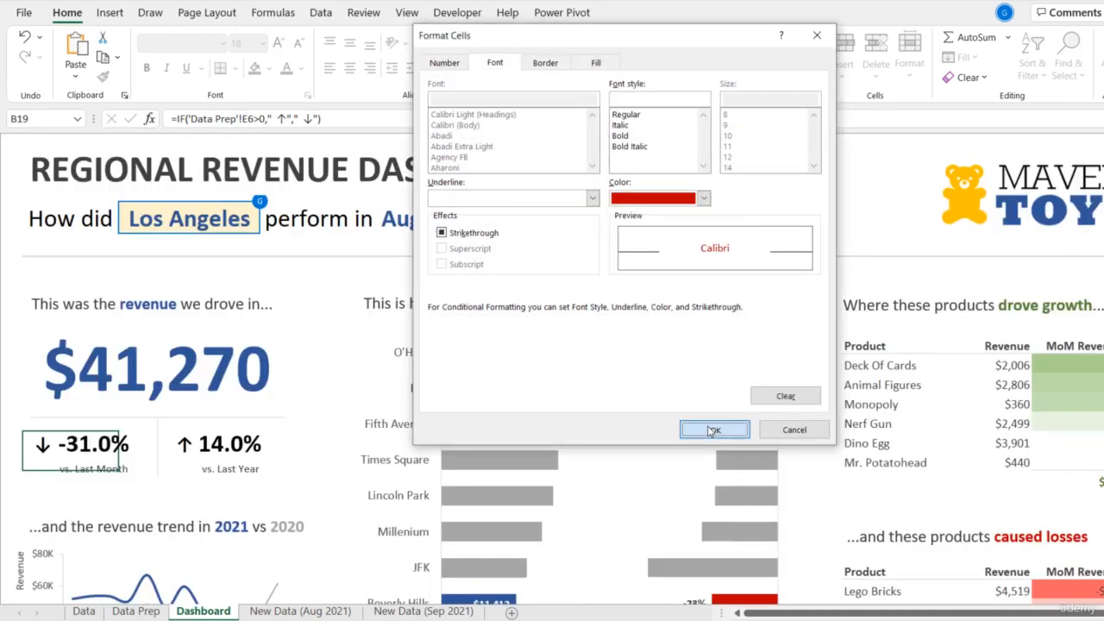
{"action": "left_click", "coordinate": [727, 376]}
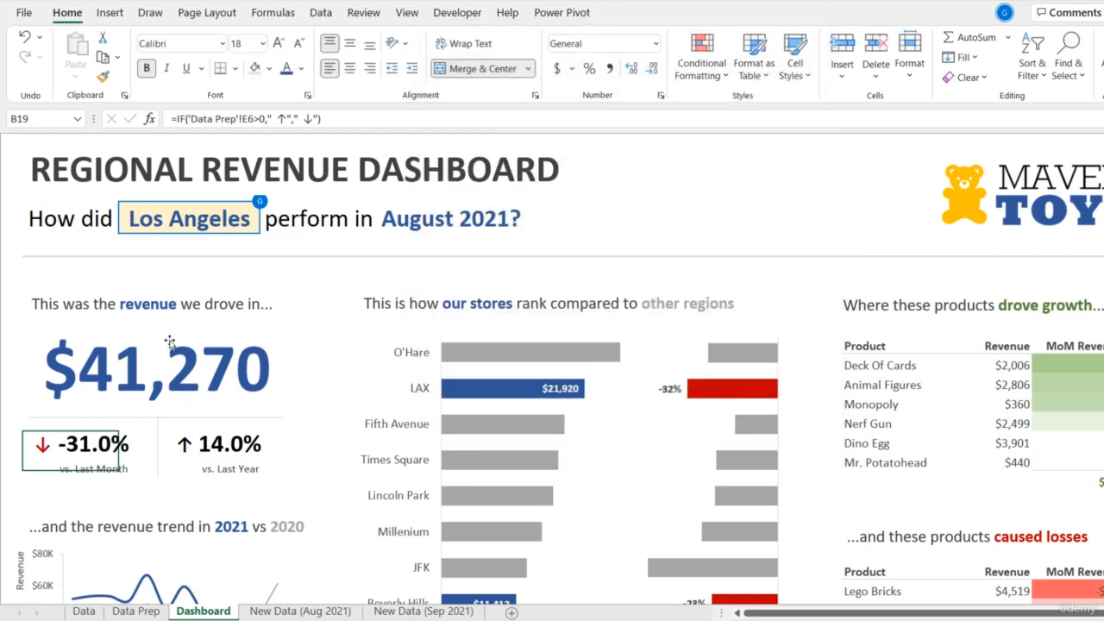
- Set up a formula-based conditional formatting rule for C19 with the condition ='Data Prep'!$E$5>0
{"action": "left_click", "coordinate": [173, 446]}
{"action": "left_click", "coordinate": [702, 62]}
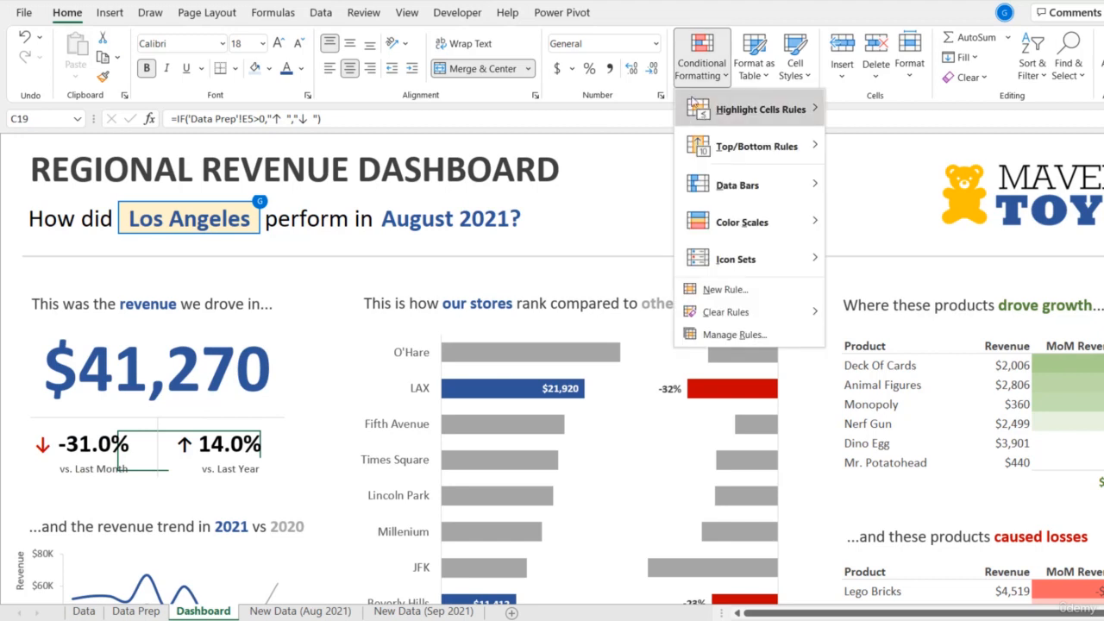
{"action": "left_click", "coordinate": [718, 289]}
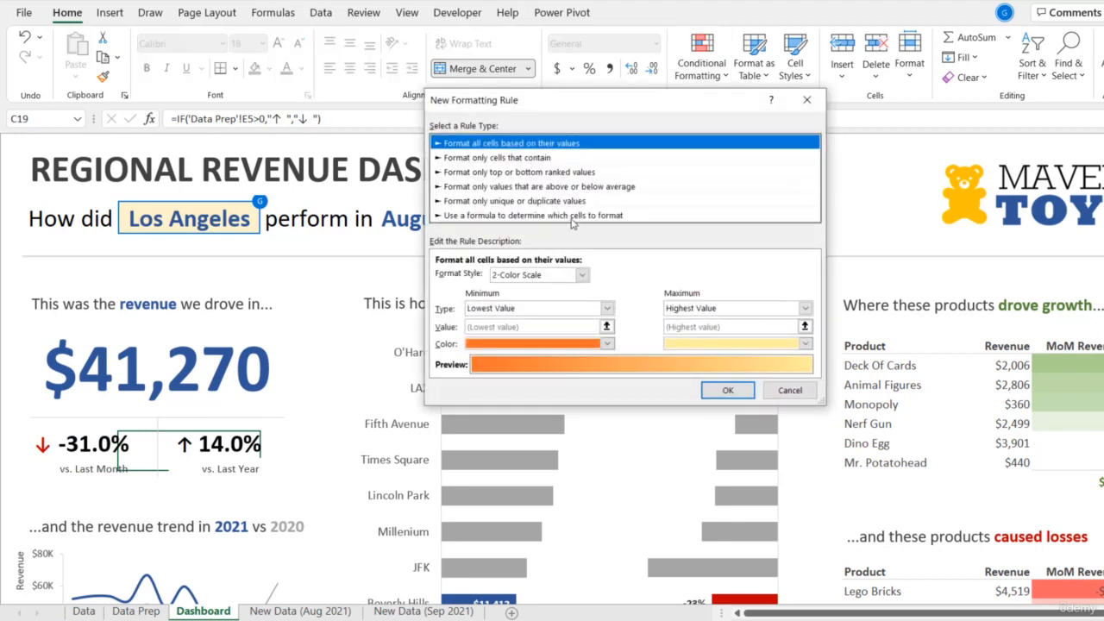
{"action": "left_click", "coordinate": [572, 216]}
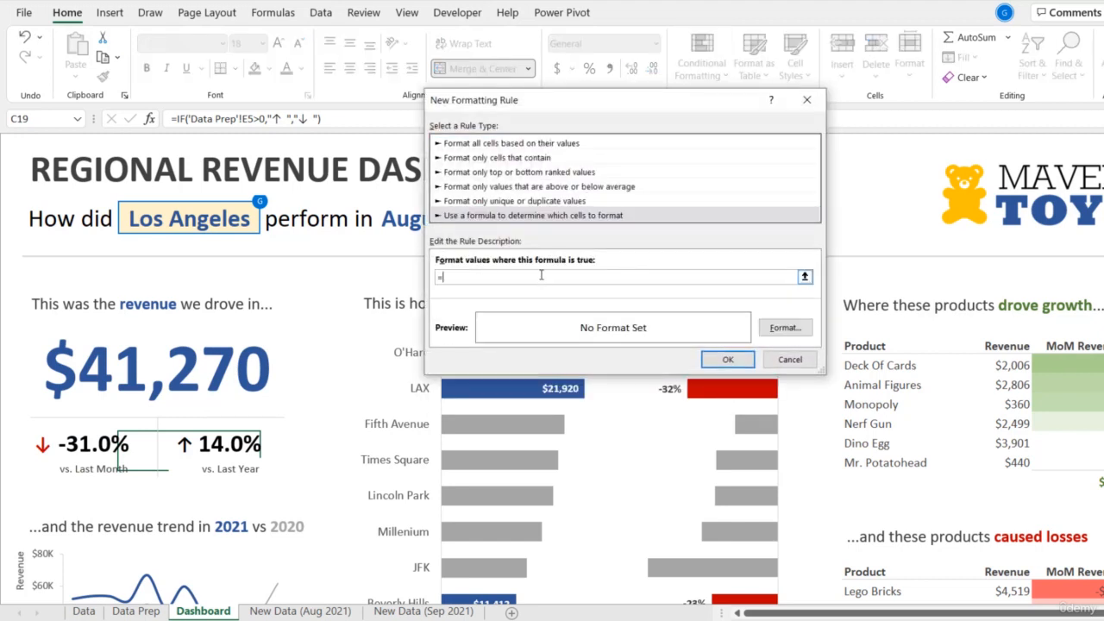
{"action": "left_click", "coordinate": [136, 611]}
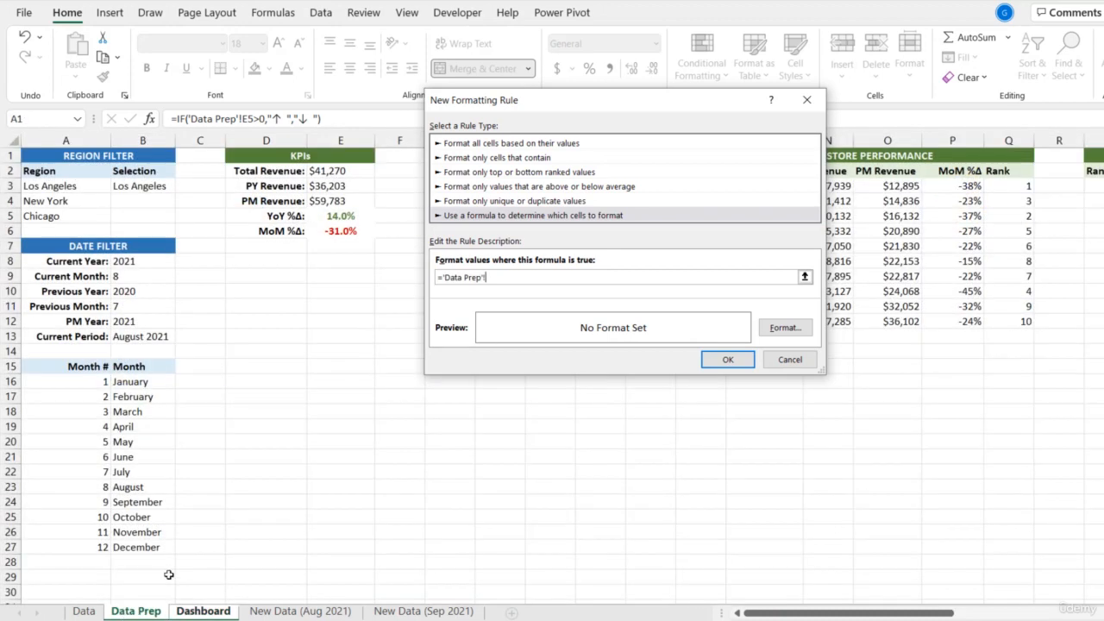
{"action": "left_click", "coordinate": [340, 218]}
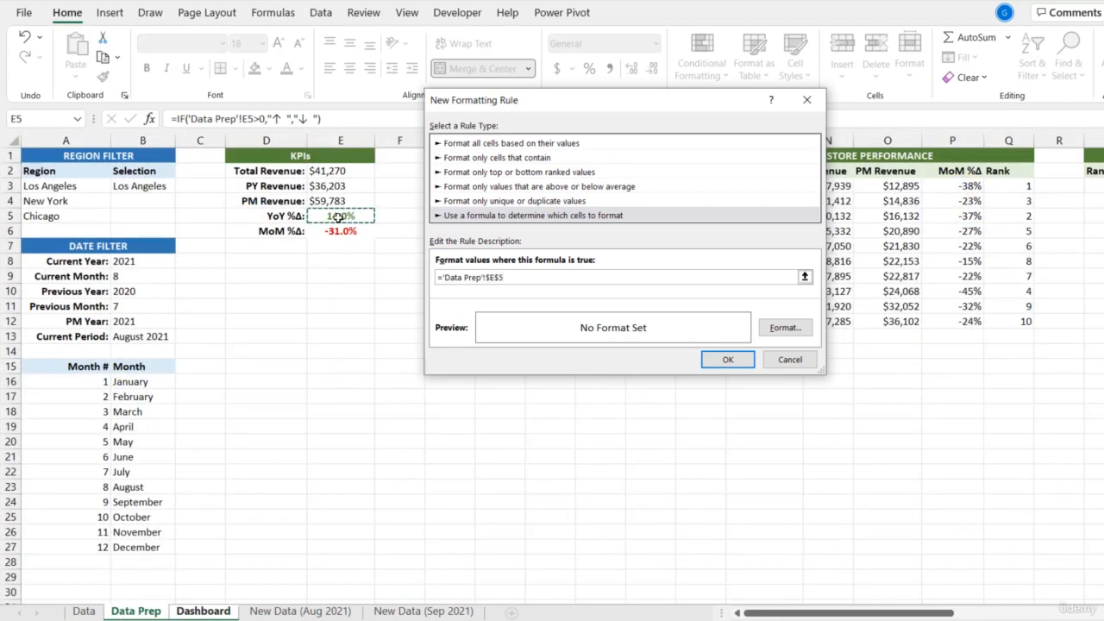
{"action": "type", "text": ">0"}
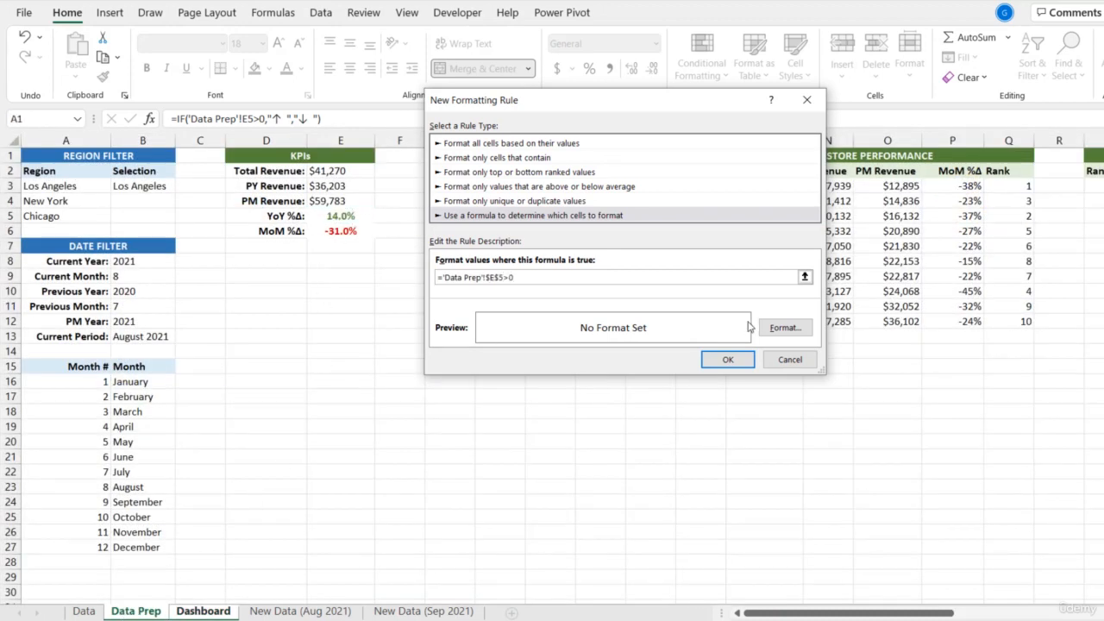
- Set the C19 rule's font color to dark green from the theme colors and apply the rule
{"action": "left_click", "coordinate": [783, 328]}
{"action": "left_click", "coordinate": [693, 184]}
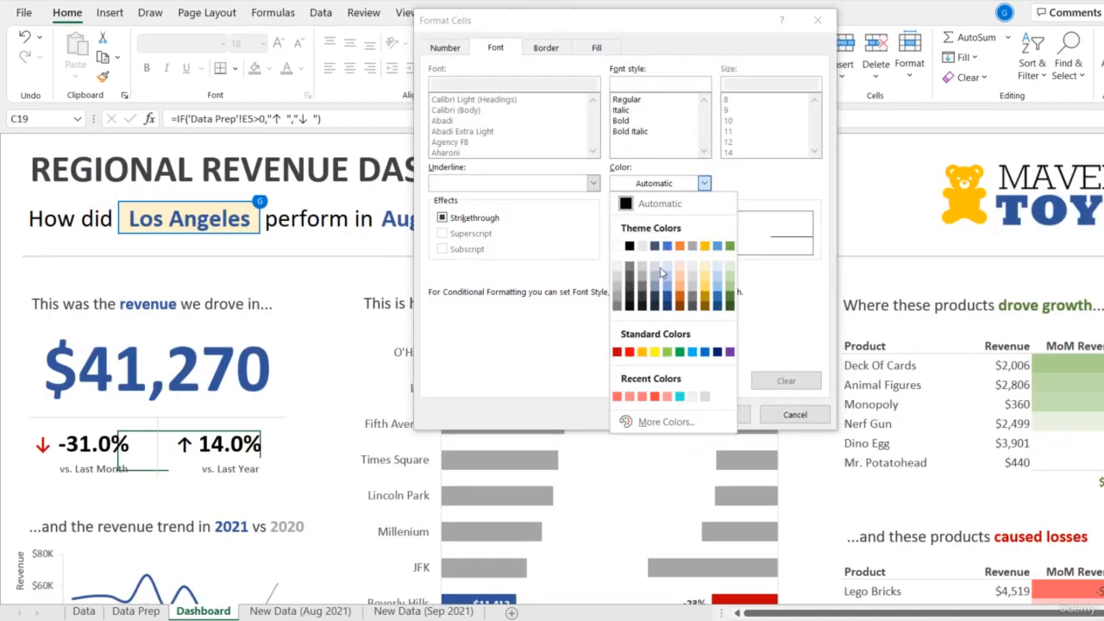
{"action": "left_click", "coordinate": [732, 303]}
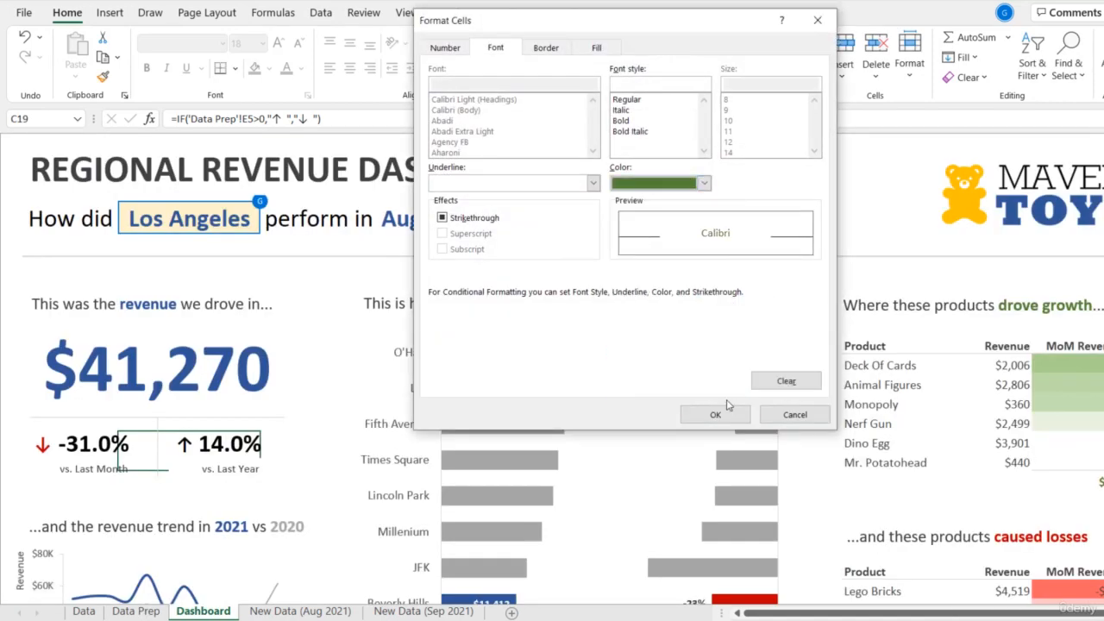
{"action": "left_click", "coordinate": [725, 414]}
{"action": "left_click", "coordinate": [728, 360]}
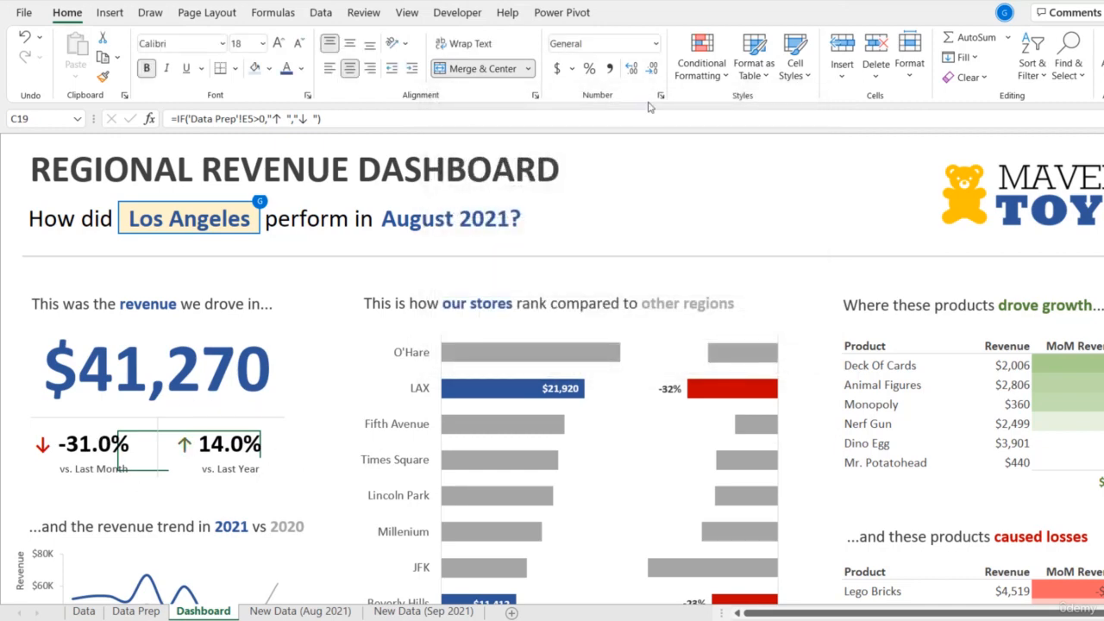
- Set up a second formula-based conditional formatting rule for C19 with the condition ='Data Prep'!$E$5<0
{"action": "left_click", "coordinate": [701, 62]}
{"action": "left_click", "coordinate": [724, 290]}
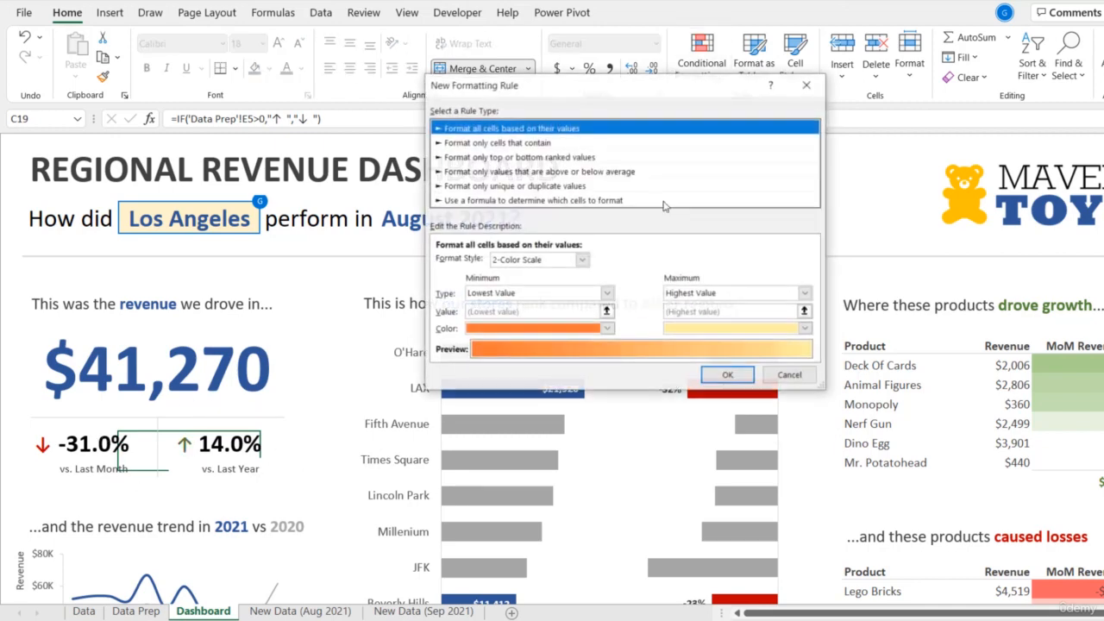
{"action": "left_click", "coordinate": [528, 202]}
{"action": "left_click", "coordinate": [761, 260]}
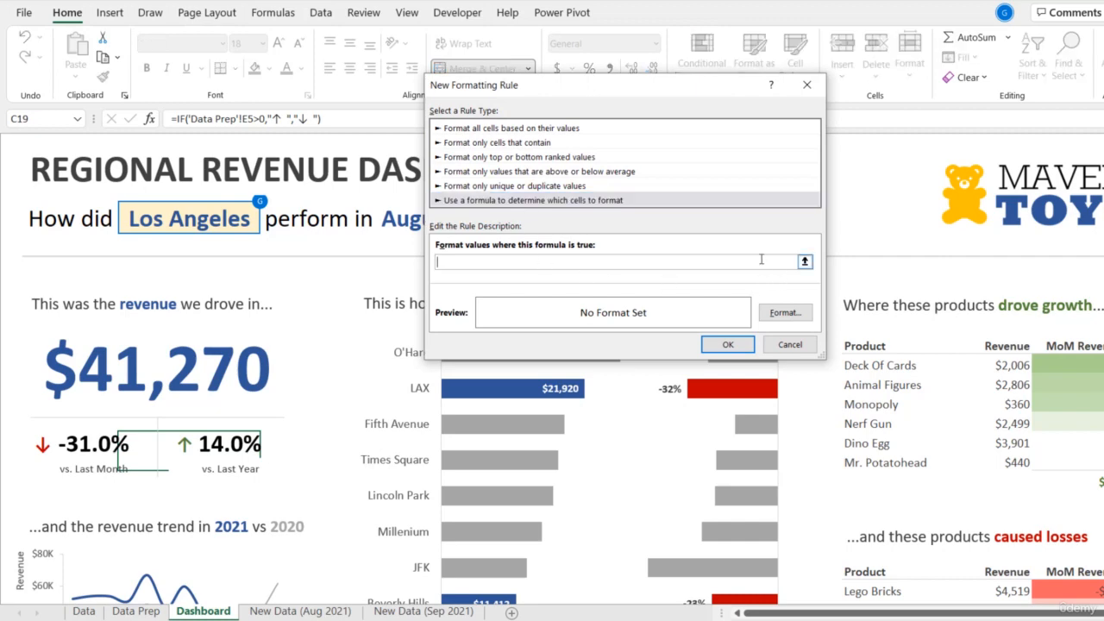
{"action": "type", "text": "="}
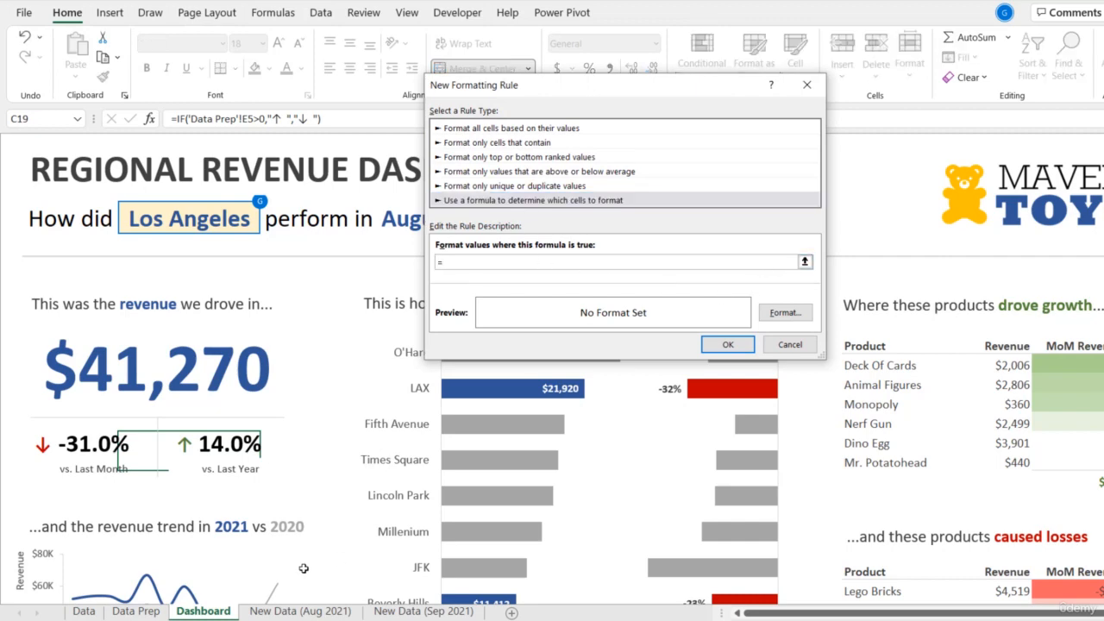
{"action": "left_click", "coordinate": [136, 611]}
{"action": "left_click", "coordinate": [347, 217]}
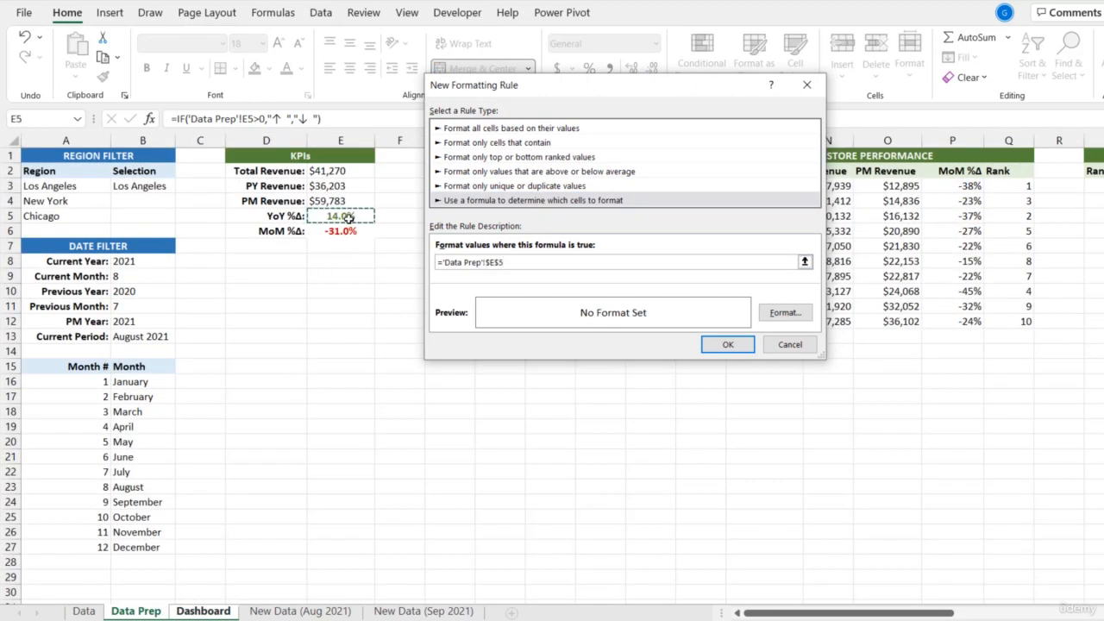
{"action": "type", "text": "<0"}
- Give the second C19 rule a dark red font from the standard colors and apply it
{"action": "left_click", "coordinate": [784, 312]}
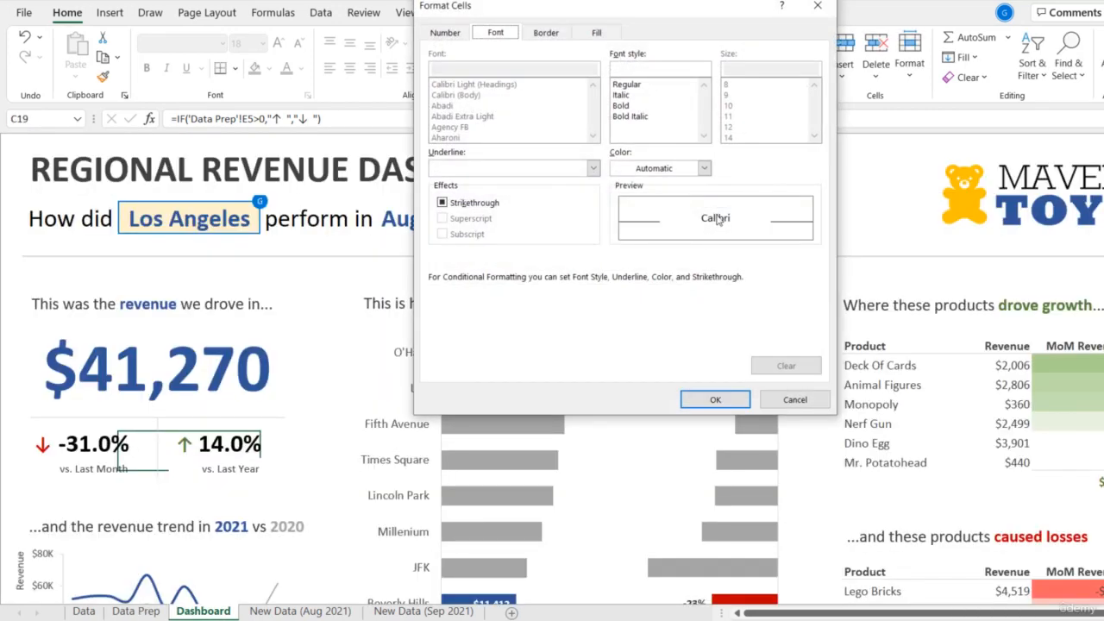
{"action": "left_click", "coordinate": [681, 168]}
{"action": "left_click", "coordinate": [621, 333]}
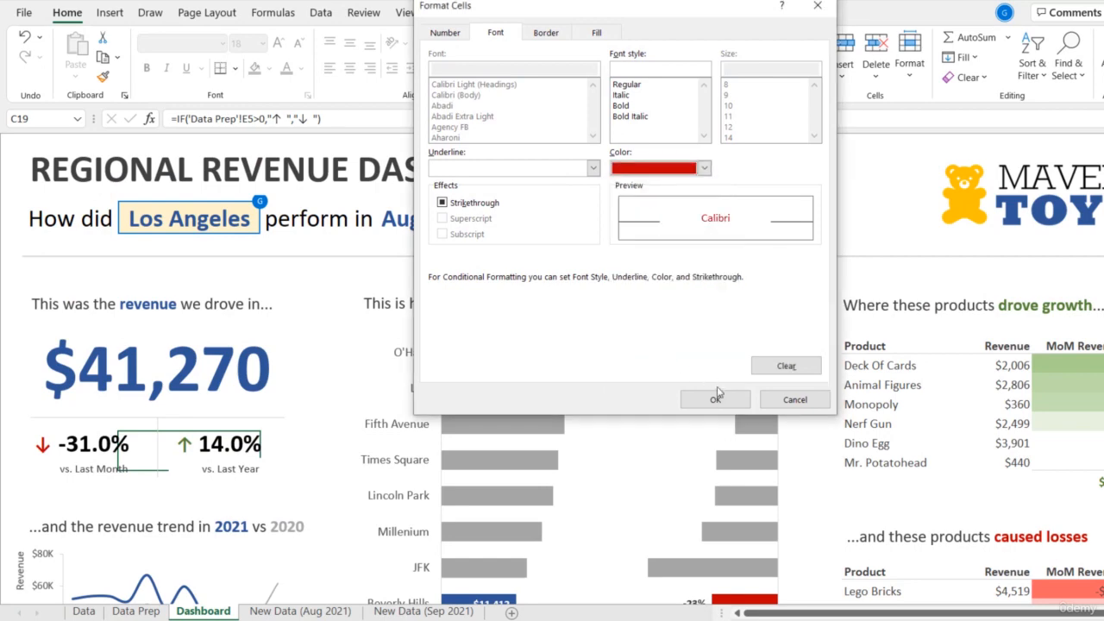
{"action": "left_click", "coordinate": [716, 398]}
{"action": "left_click", "coordinate": [714, 346]}
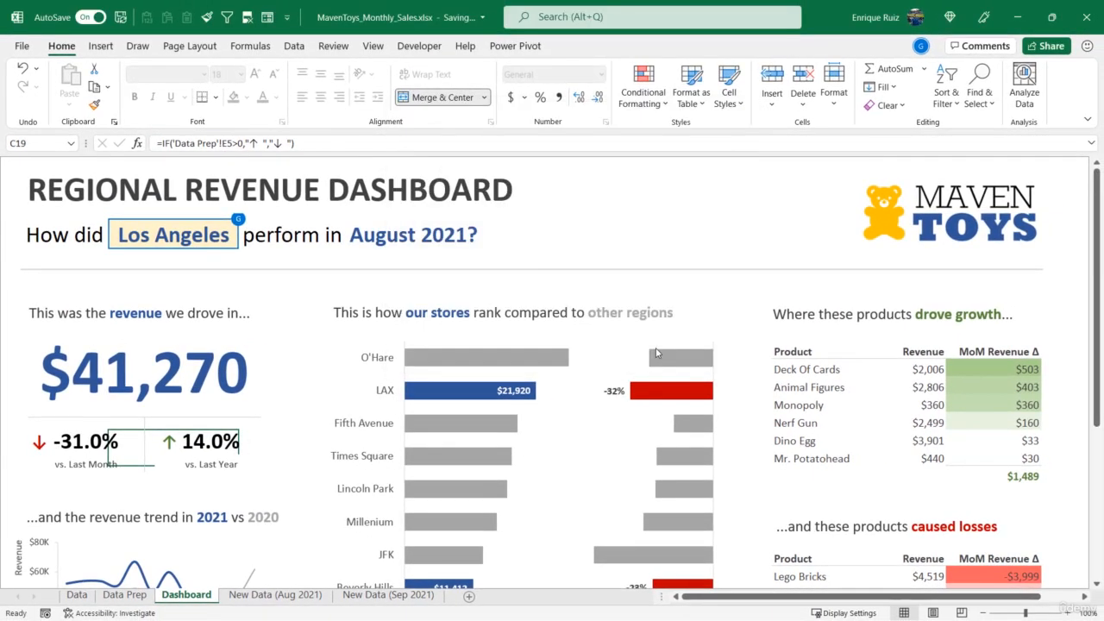
- Switch the dashboard's region selection in C6 to New York, followed by Chicago, to test the arrows
{"action": "left_click", "coordinate": [206, 238]}
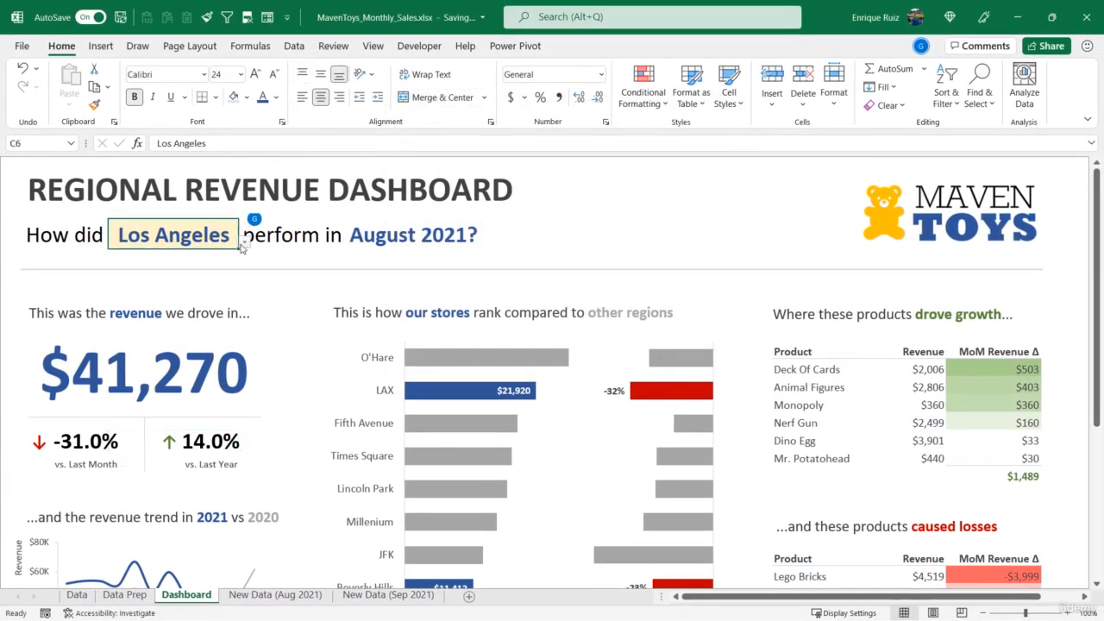
{"action": "left_click", "coordinate": [245, 243]}
{"action": "left_click", "coordinate": [209, 263]}
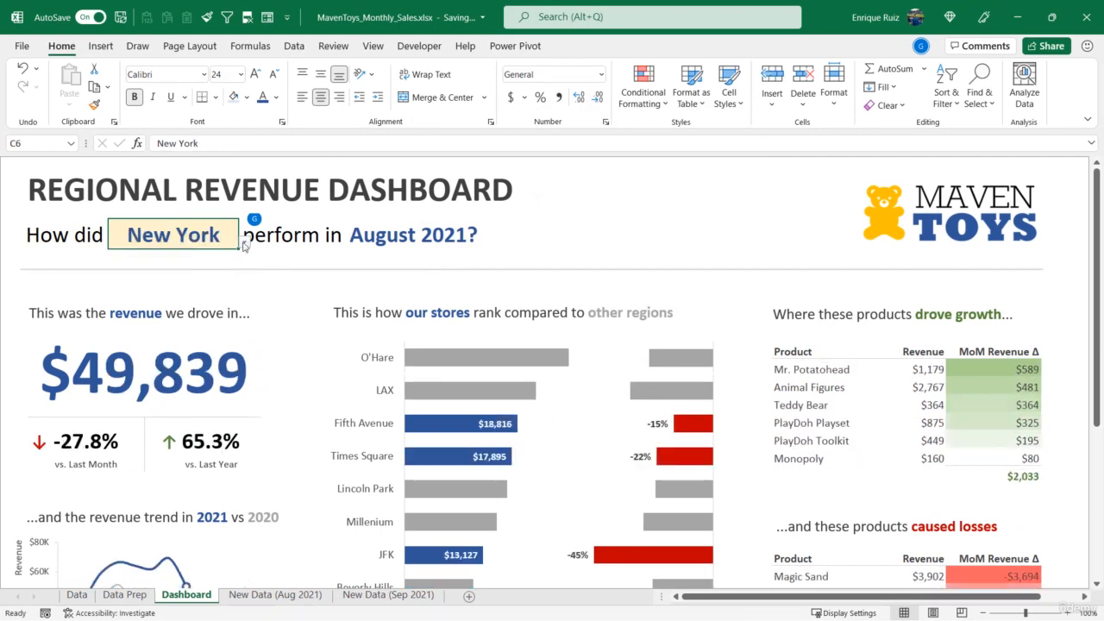
{"action": "left_click", "coordinate": [245, 244]}
{"action": "left_click", "coordinate": [207, 273]}
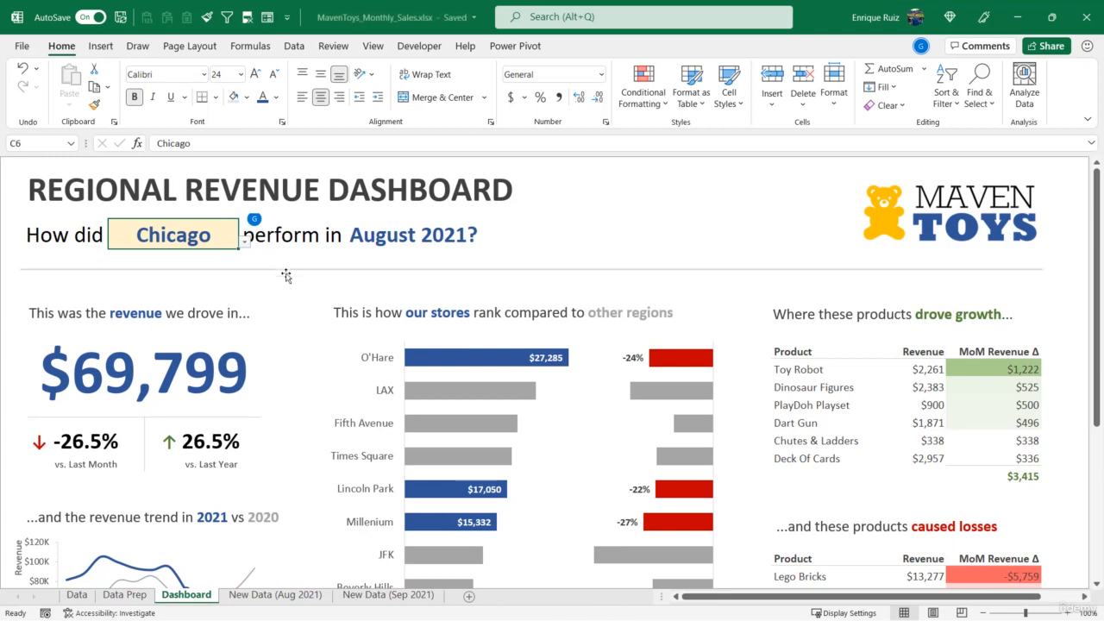
- Switch to the workbook in Excel for the web, maximize the browser window and look over the dashboard
{"action": "key", "text": "alt+Tab"}
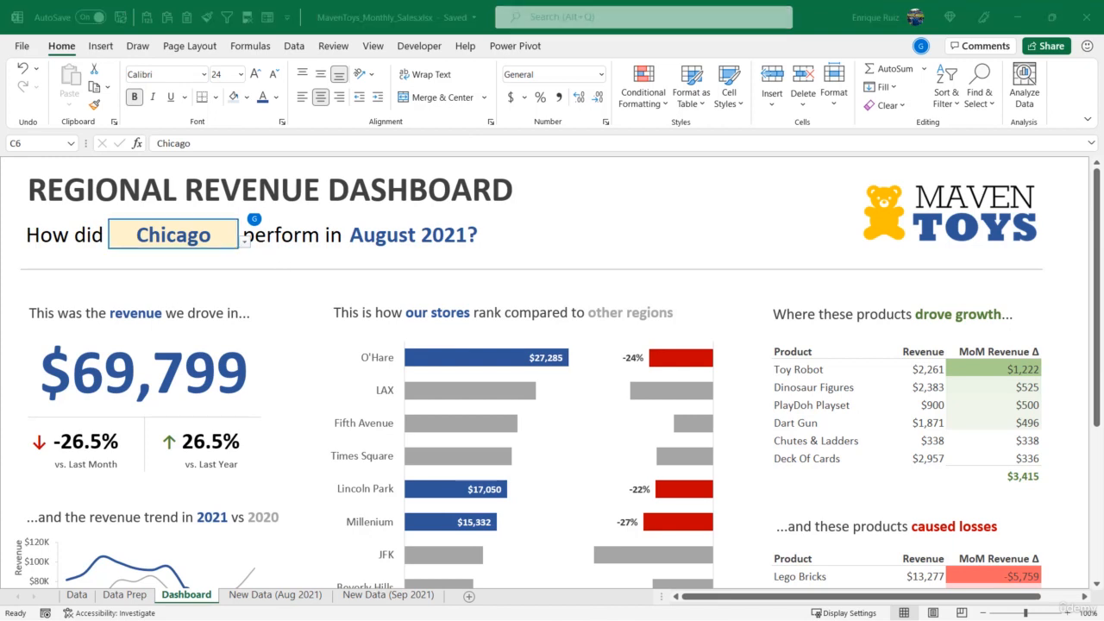
{"action": "left_click_drag", "start_coordinate": [629, 0], "coordinate": [596, 66]}
{"action": "double_click", "coordinate": [596, 67]}
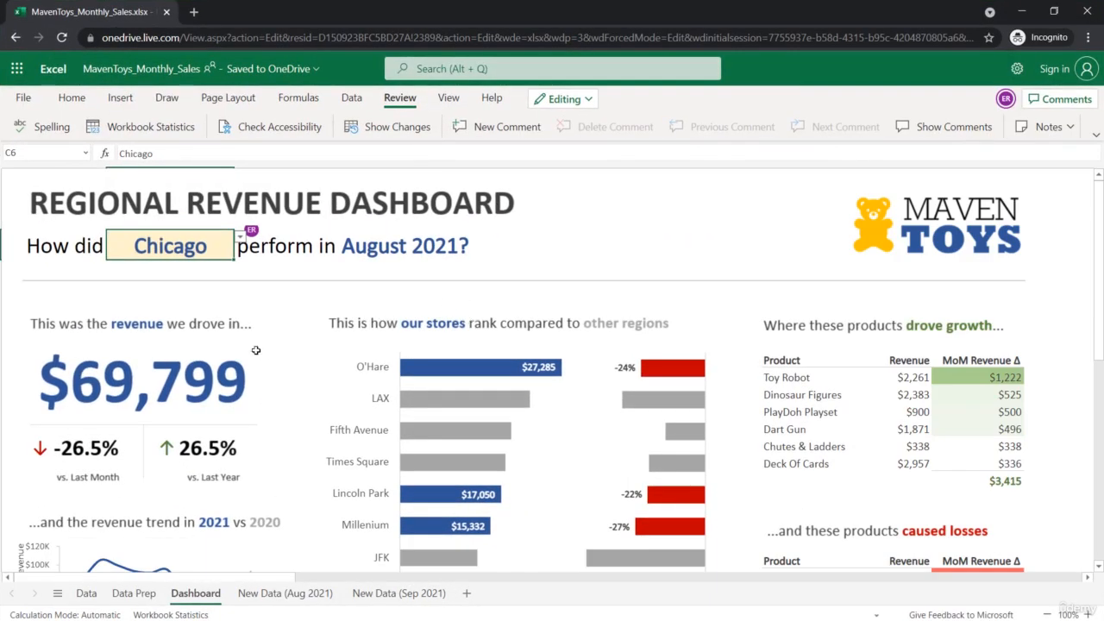
{"action": "scroll", "coordinate": [178, 414], "scroll_direction": "down", "scroll_amount": 1}
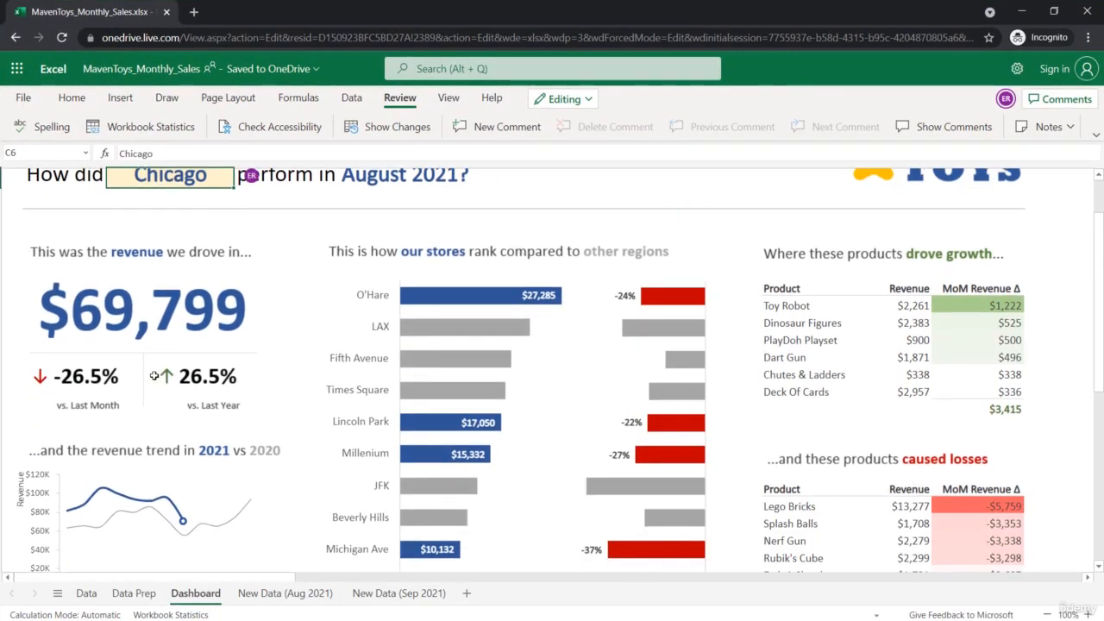
- Copy all rows of the New Data (Sep 2021) sheet, append them to the Data table from A4536, and return to the Dashboard sheet
{"action": "left_click", "coordinate": [410, 594]}
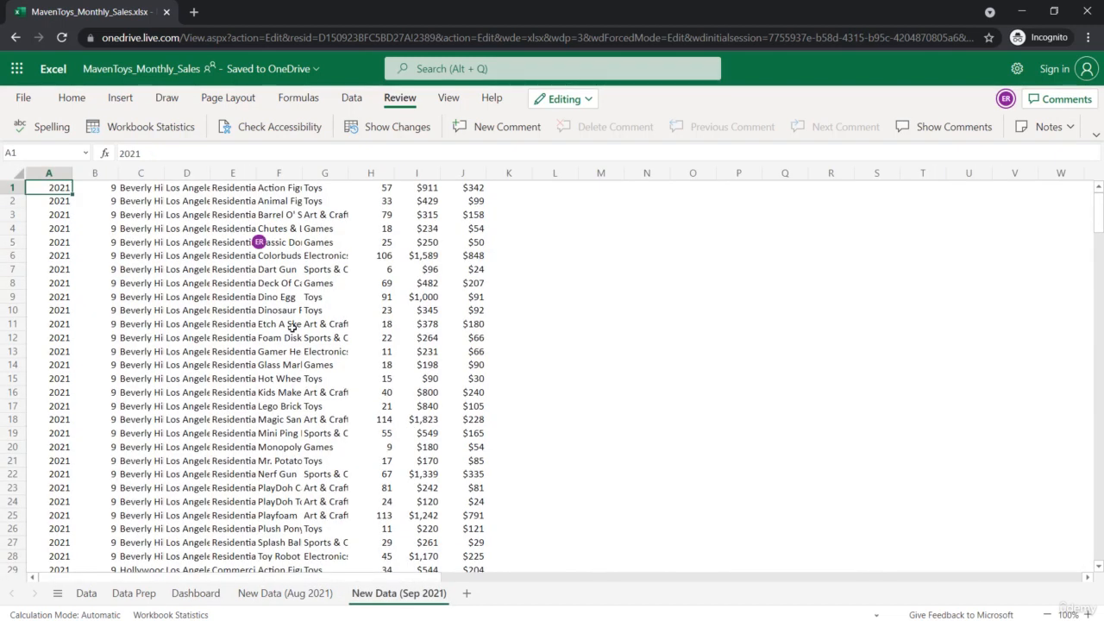
{"action": "key", "text": "ctrl+shift+End"}
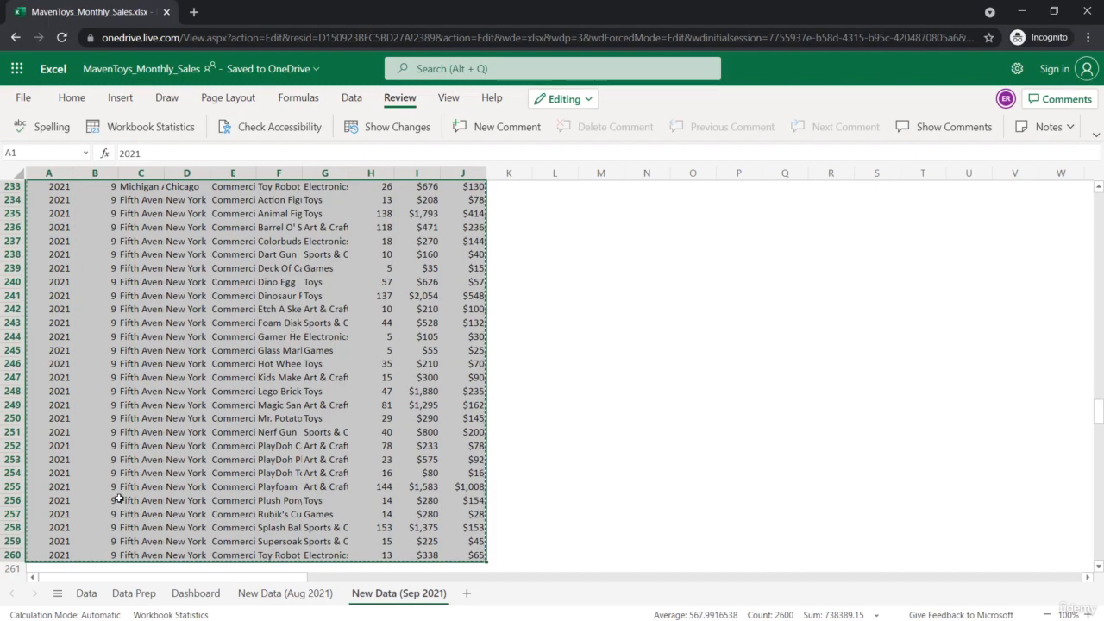
{"action": "left_click", "coordinate": [86, 593]}
{"action": "scroll", "coordinate": [79, 497], "scroll_direction": "down", "scroll_amount": 15}
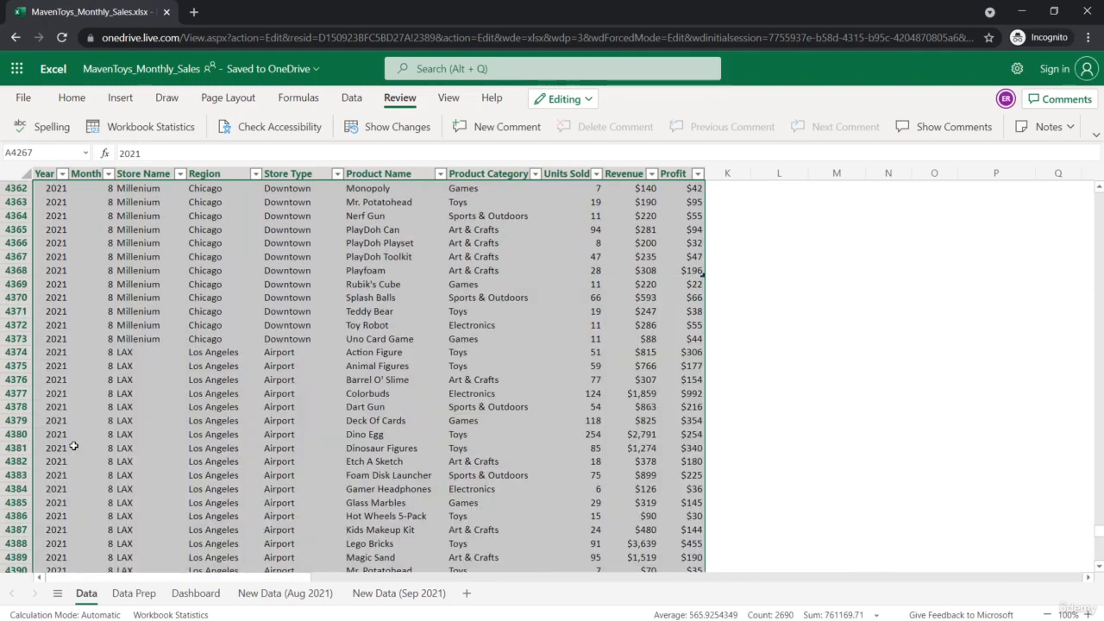
{"action": "key", "text": "ctrl+Down"}
{"action": "left_click", "coordinate": [62, 358]}
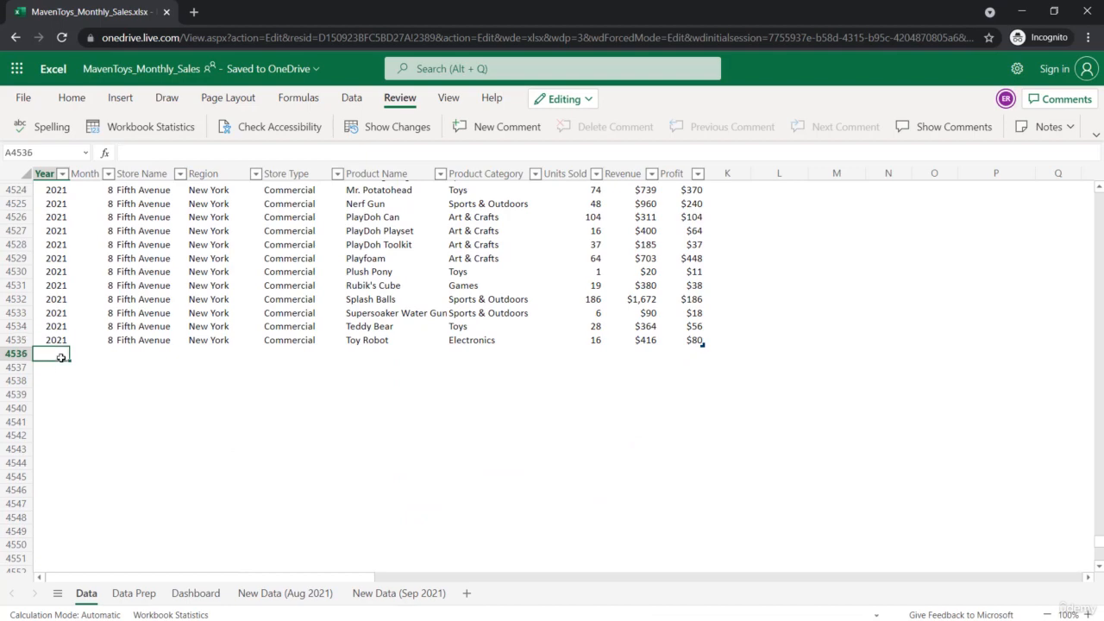
{"action": "key", "text": "ctrl+v"}
{"action": "left_click", "coordinate": [187, 592]}
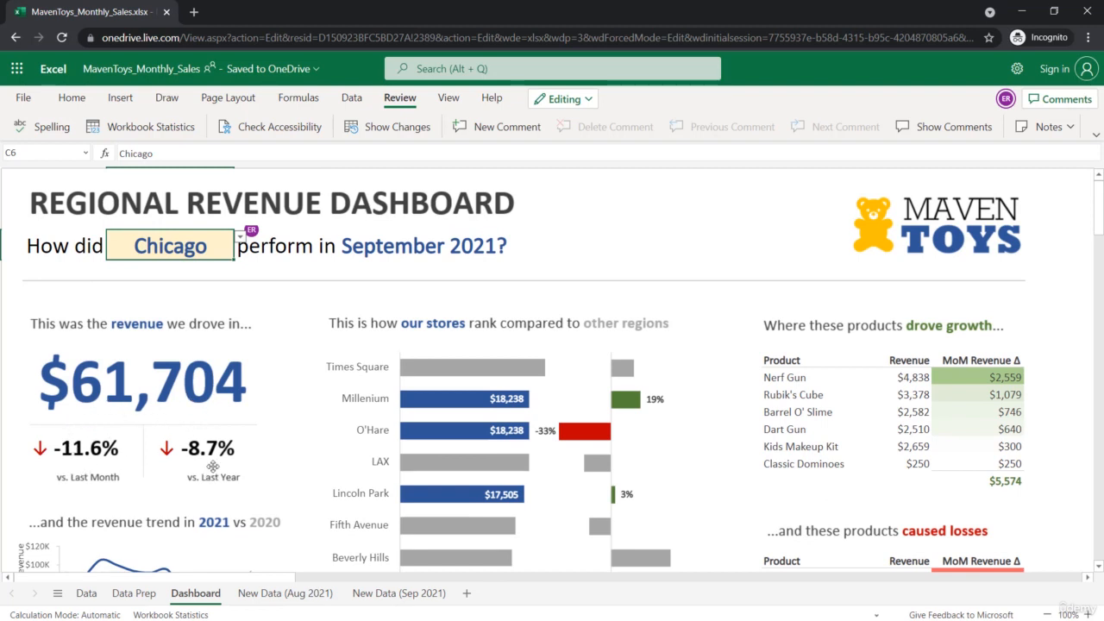
- Set the dashboard's region in C6 to Los Angeles and check the September 2021 arrows and charts
{"action": "left_click", "coordinate": [235, 248]}
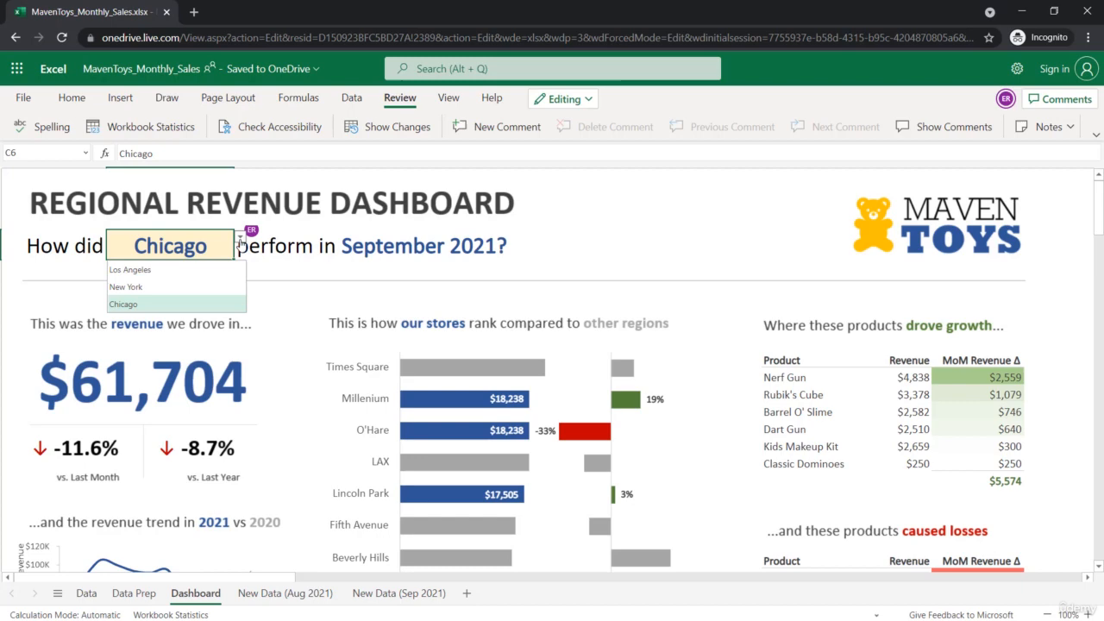
{"action": "left_click", "coordinate": [208, 273]}
{"action": "scroll", "coordinate": [240, 436], "scroll_direction": "down", "scroll_amount": 4}
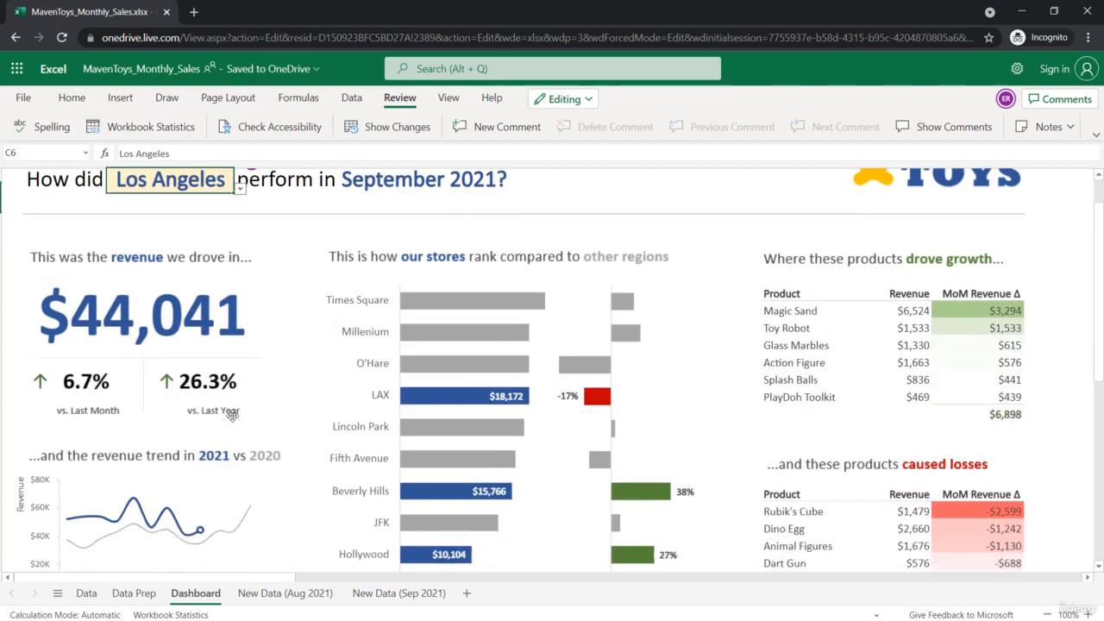
{"action": "scroll", "coordinate": [252, 414], "scroll_direction": "up", "scroll_amount": 4}
{"action": "scroll", "coordinate": [254, 388], "scroll_direction": "up", "scroll_amount": 1}
- Switch the region in C6 to New York and review the whole dashboard, including the revenue trend, store ranking and product tables
{"action": "left_click", "coordinate": [242, 245]}
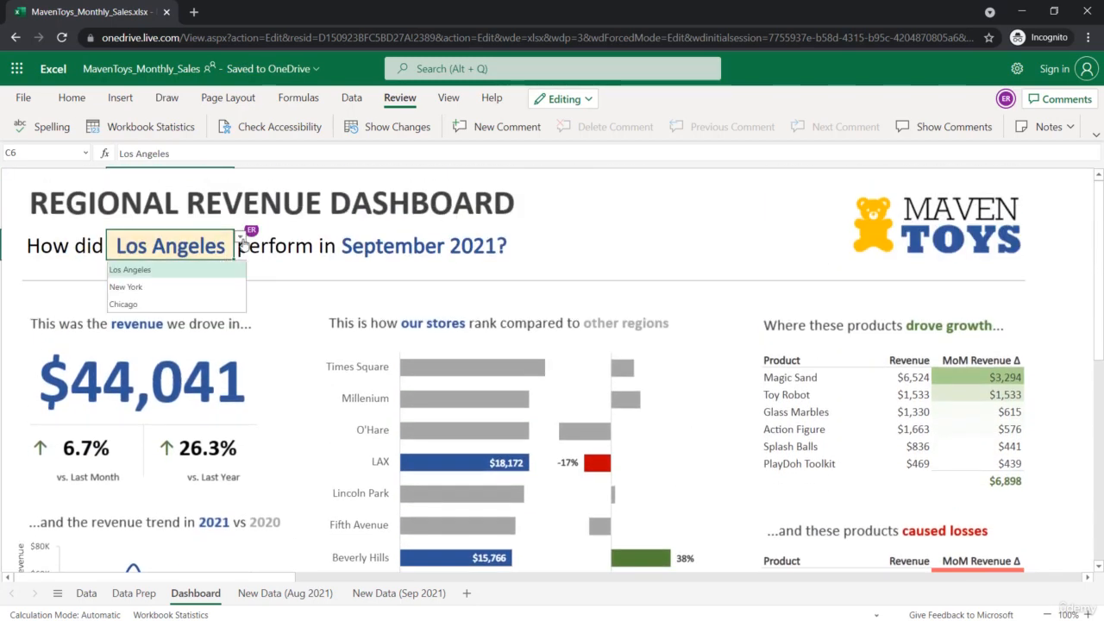
{"action": "left_click", "coordinate": [210, 288]}
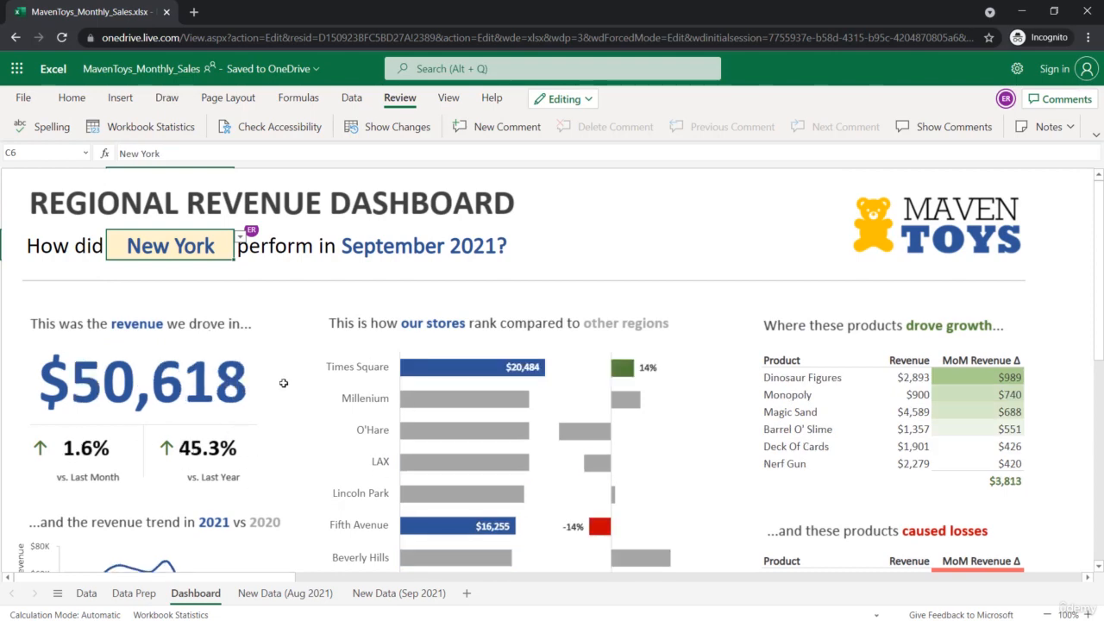
{"action": "scroll", "coordinate": [300, 409], "scroll_direction": "down", "scroll_amount": 2}
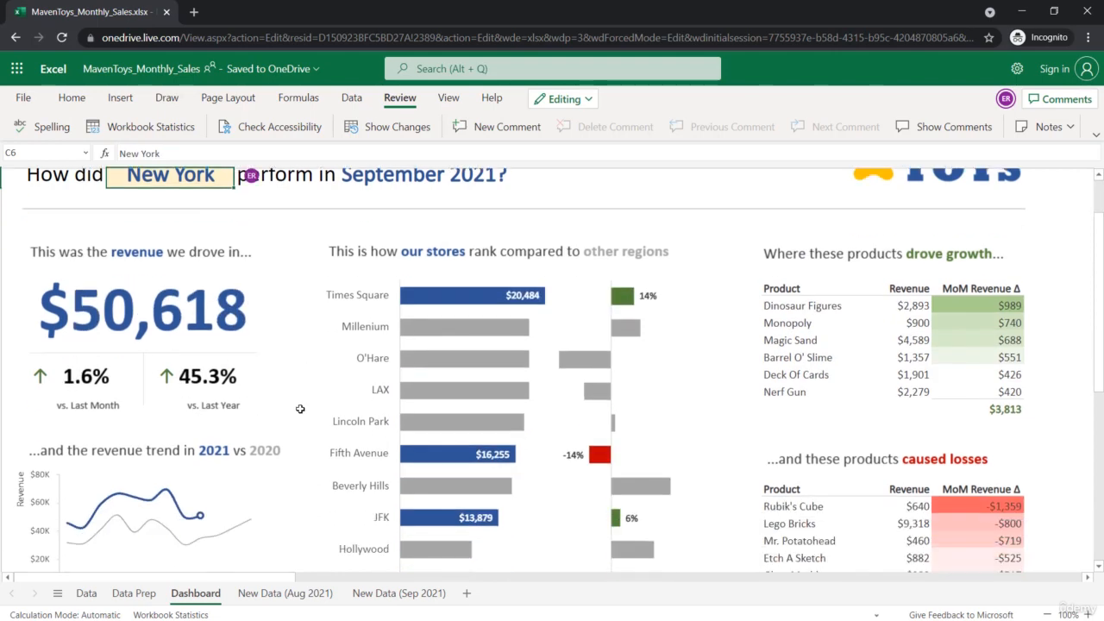
{"action": "scroll", "coordinate": [312, 403], "scroll_direction": "down", "scroll_amount": 2}
{"action": "scroll", "coordinate": [312, 403], "scroll_direction": "up", "scroll_amount": 3}
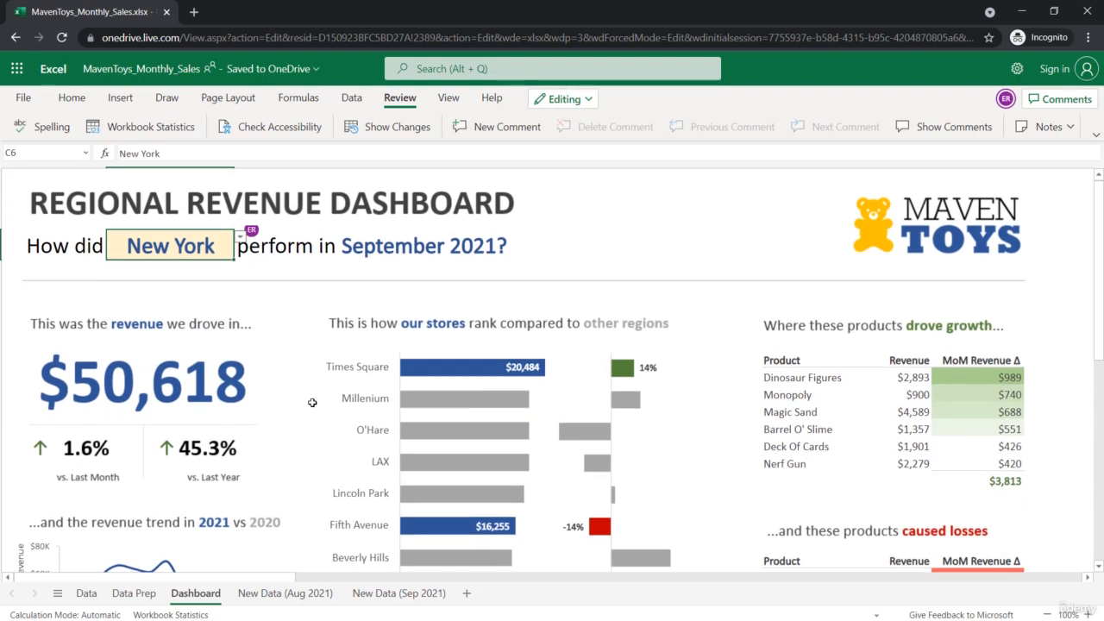
{"action": "scroll", "coordinate": [312, 403], "scroll_direction": "down", "scroll_amount": 2}
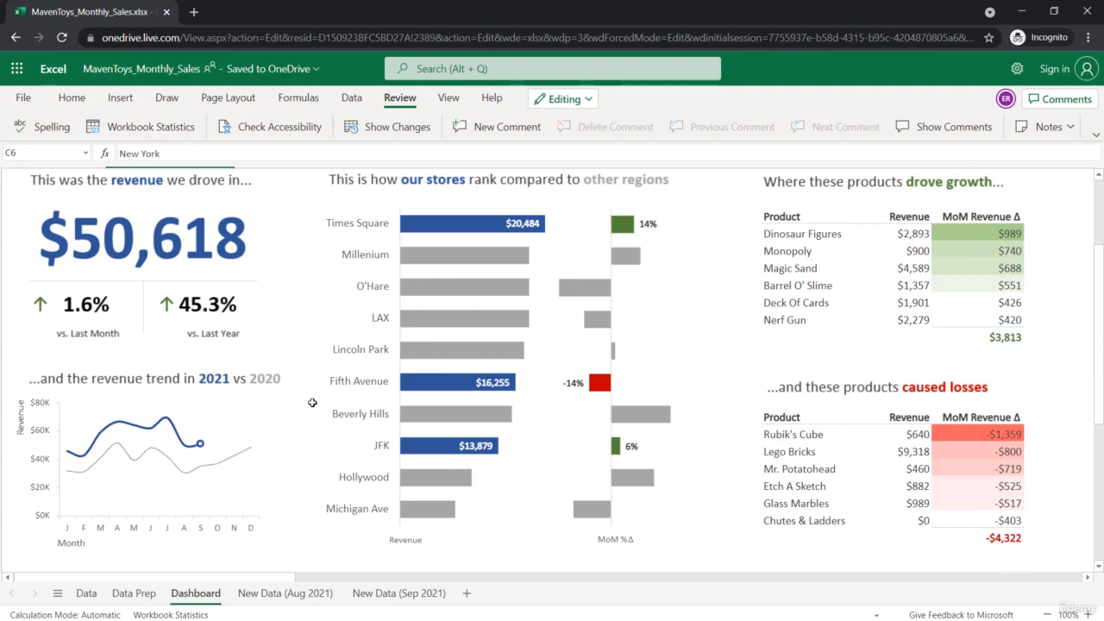
{"action": "scroll", "coordinate": [312, 403], "scroll_direction": "up", "scroll_amount": 2}
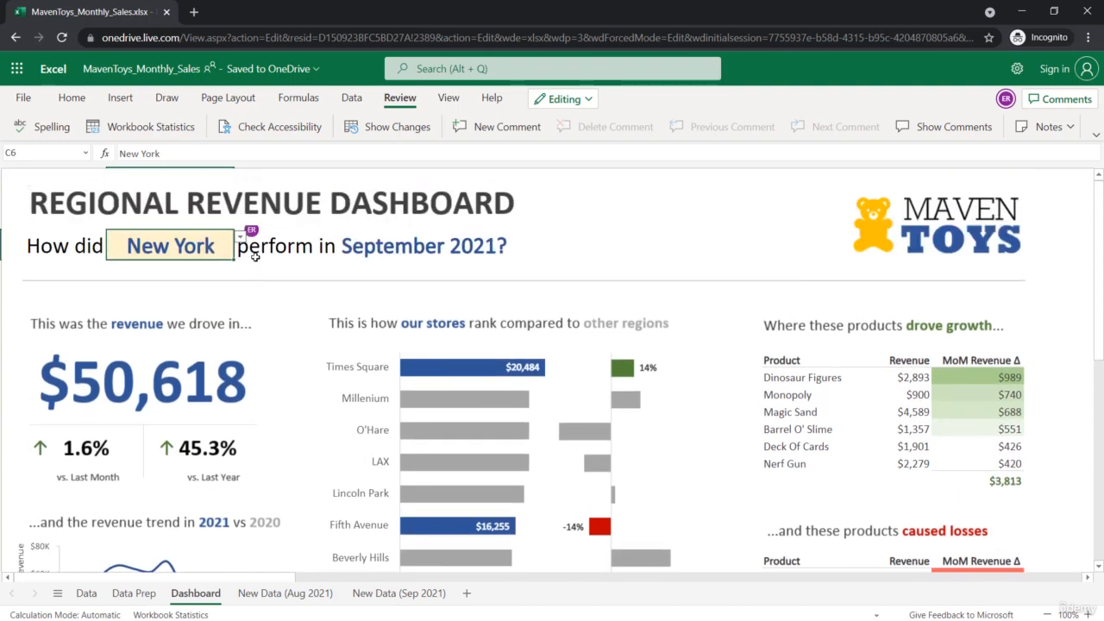
- Return the region selection in C6 to Los Angeles and look over the updated dashboard
{"action": "left_click", "coordinate": [240, 238]}
{"action": "left_click", "coordinate": [216, 270]}
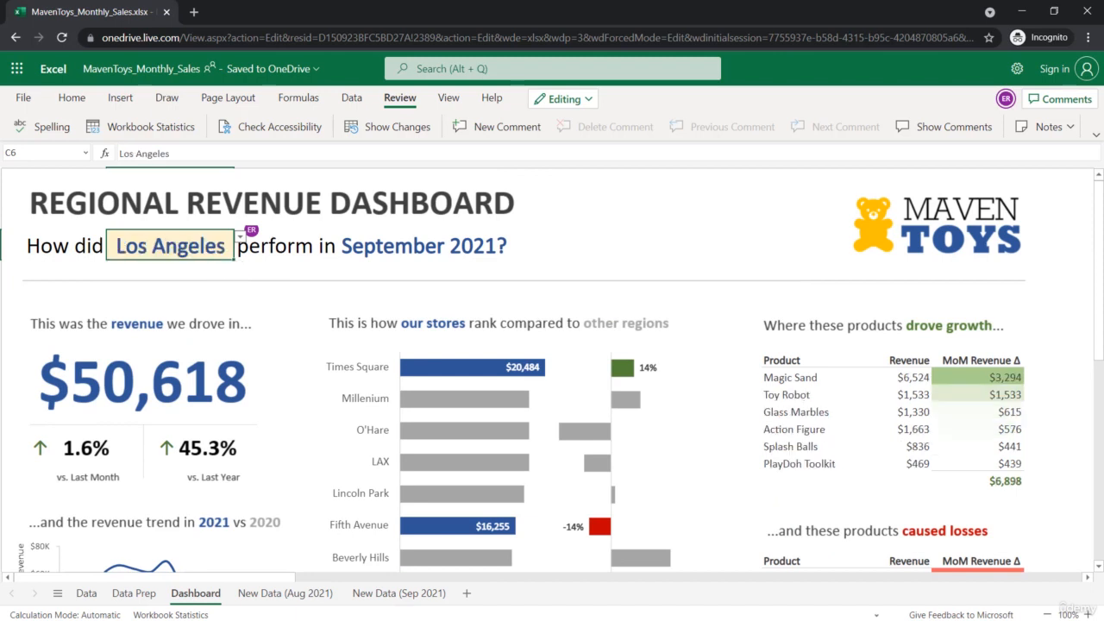
{"action": "scroll", "coordinate": [344, 361], "scroll_direction": "down", "scroll_amount": 2}
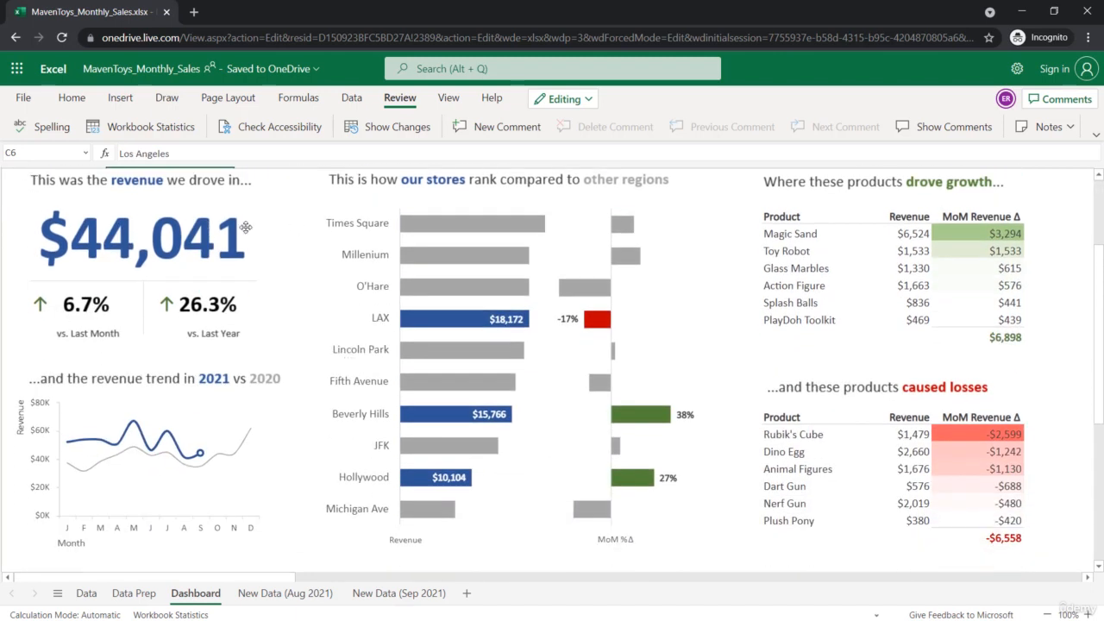